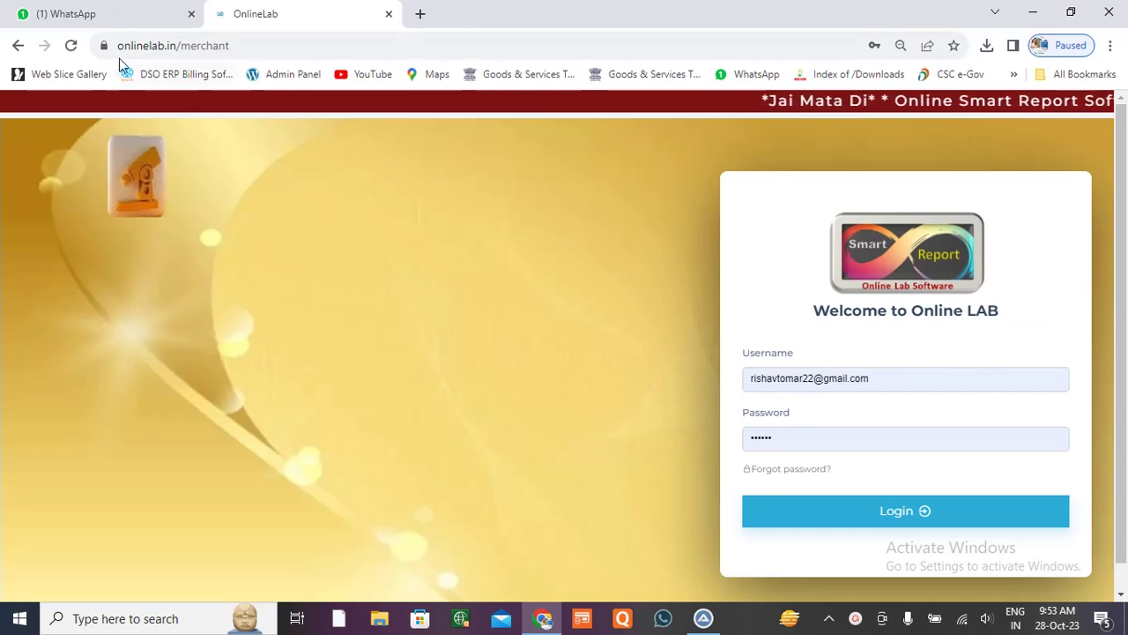
# Step: Load the merchant login page at onlinelab.in/merchant and log in with the saved credentials
pyautogui.click(254, 42)
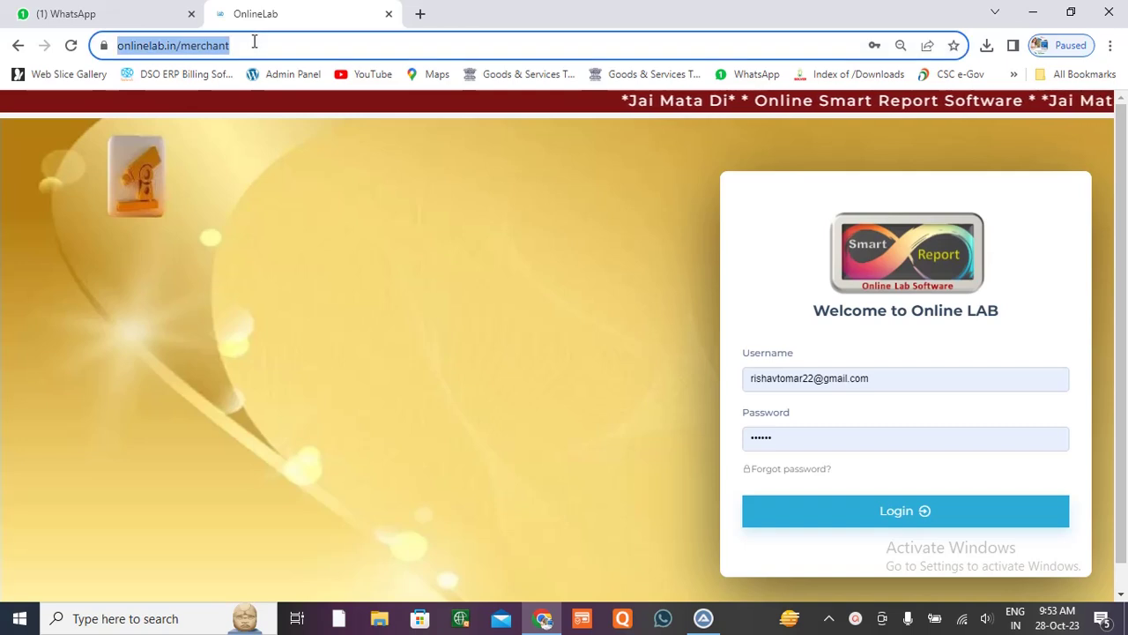
pyautogui.press('Return')
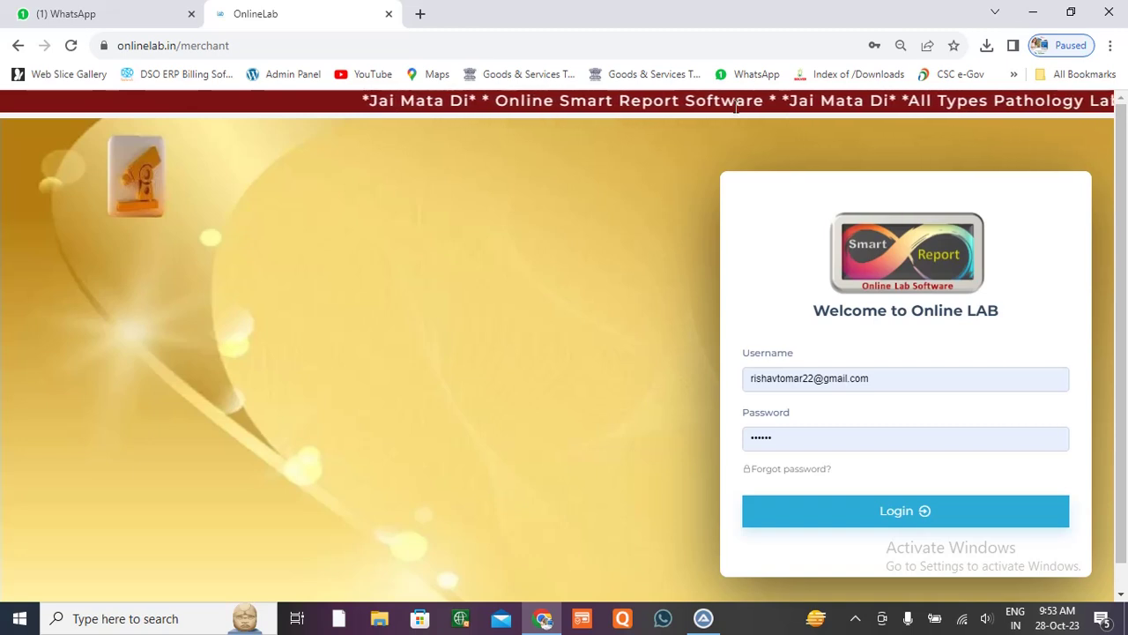
pyautogui.click(917, 514)
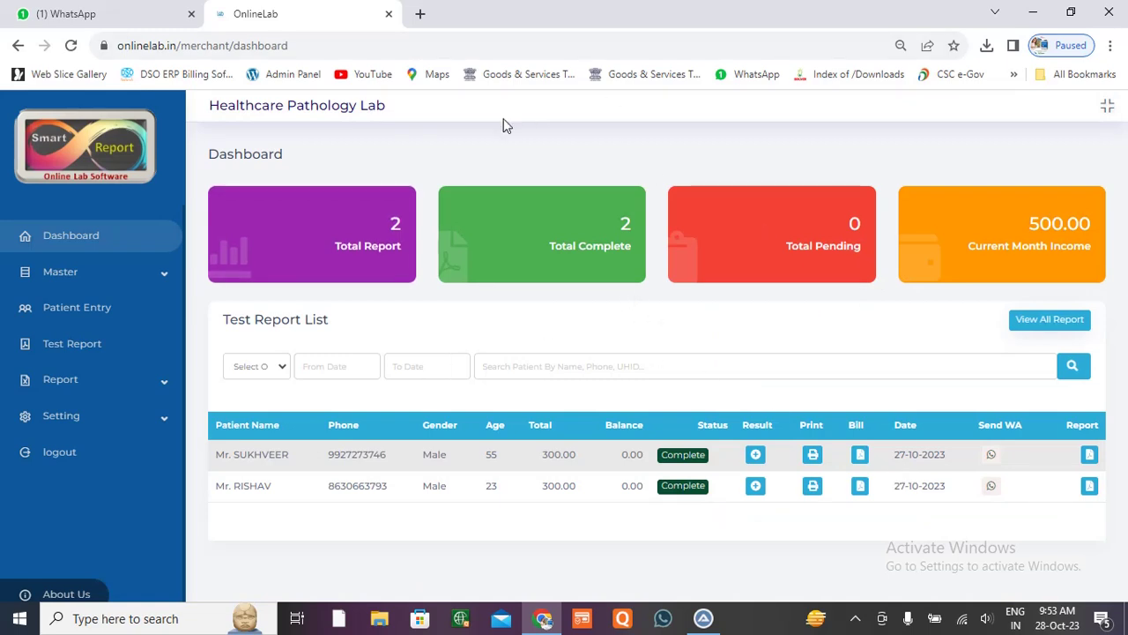
# Step: Look through the Test Master list and view the export function's master password request without entering anything
pyautogui.click(86, 277)
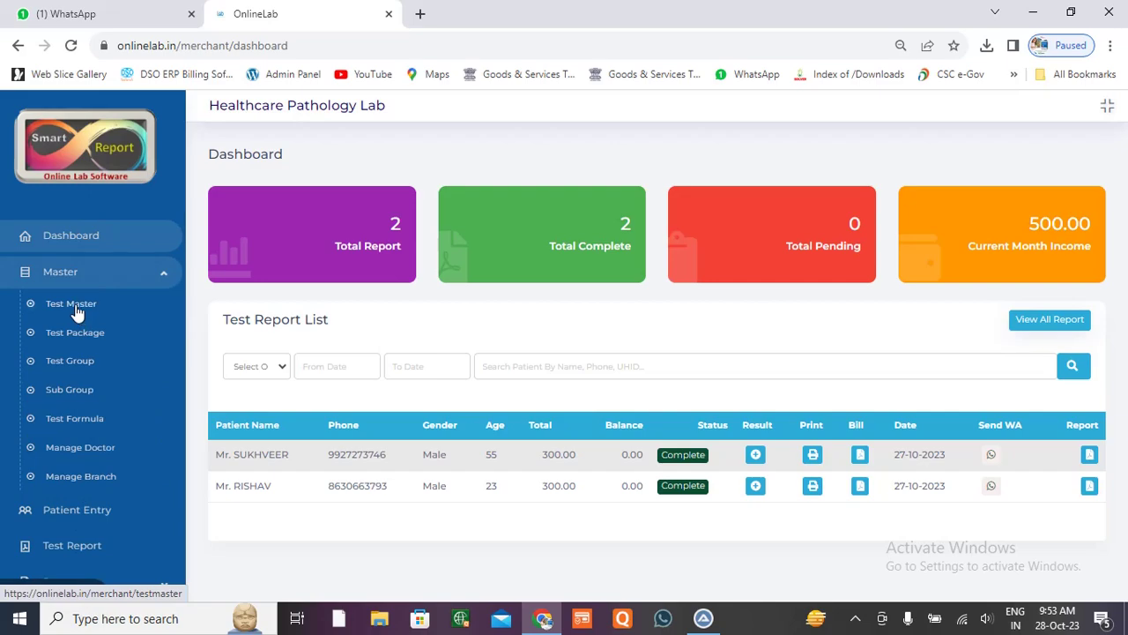
pyautogui.scroll(-4, 705, 305)
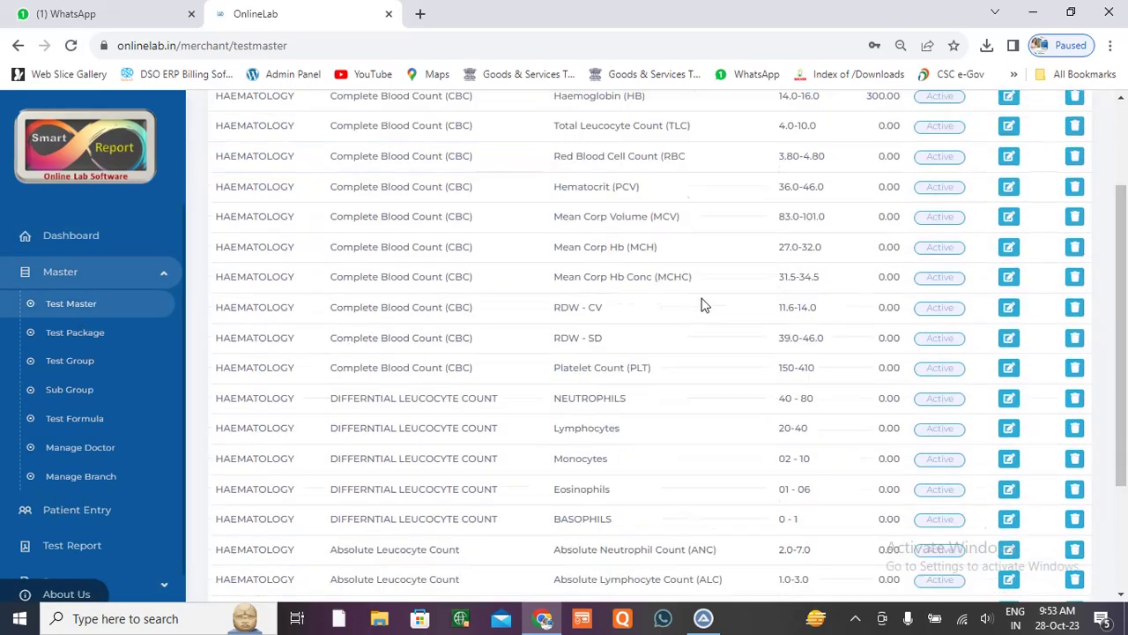
pyautogui.scroll(4, 705, 305)
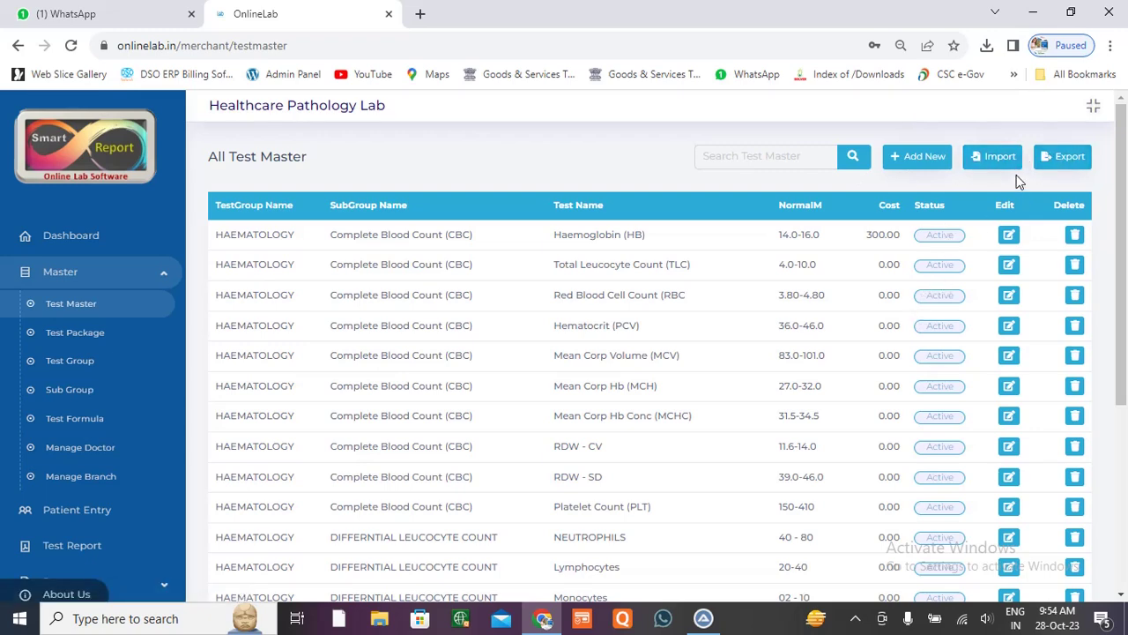
pyautogui.click(1073, 166)
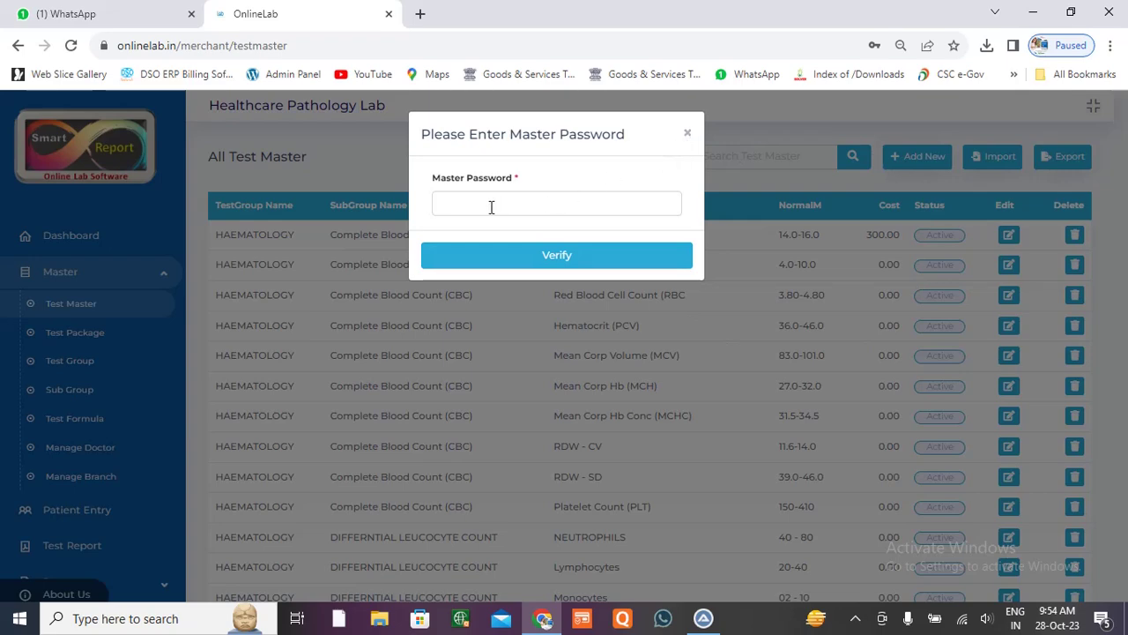
pyautogui.click(688, 137)
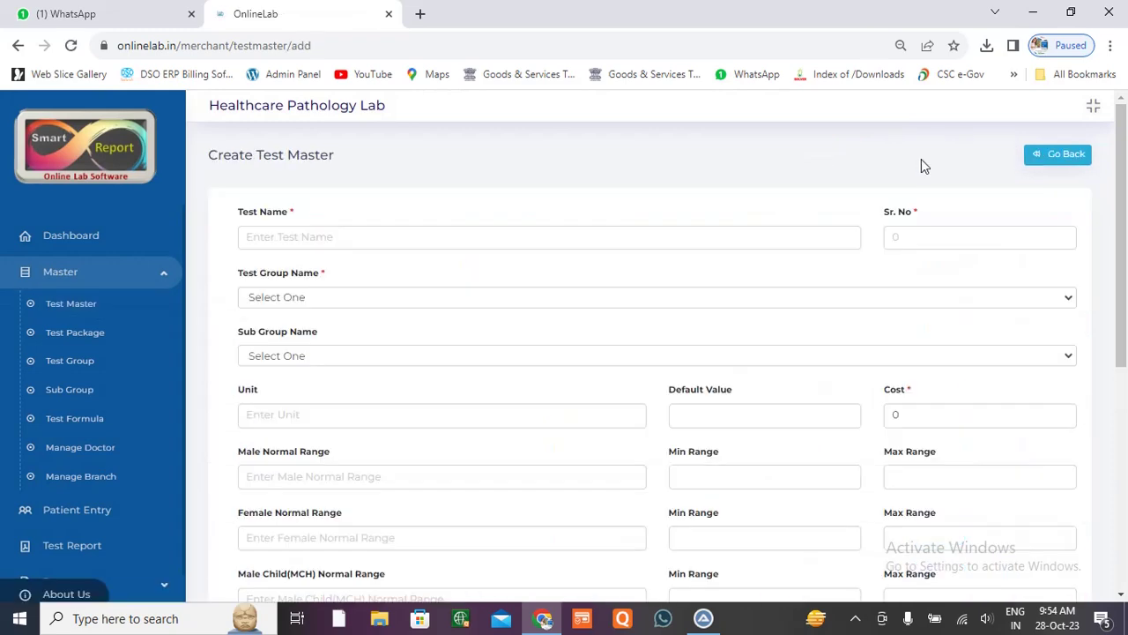
# Step: Start a new test master entry and examine the choices for Test Group Name and Sub Group Name
pyautogui.scroll(-1, 354, 250)
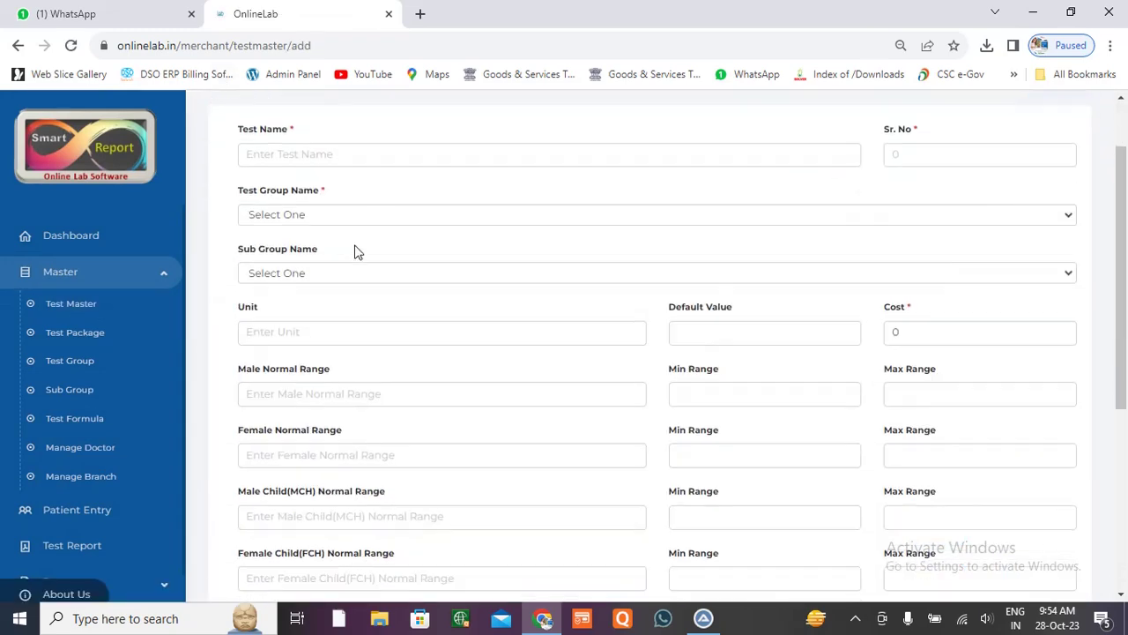
pyautogui.click(937, 154)
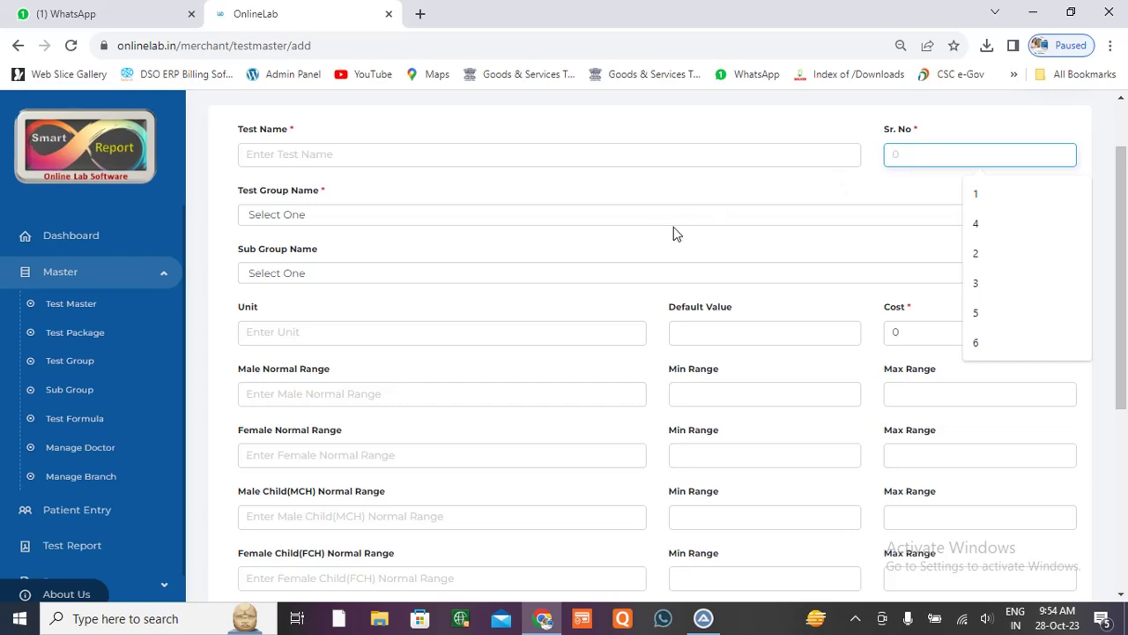
pyautogui.click(675, 220)
pyautogui.scroll(-4, 432, 355)
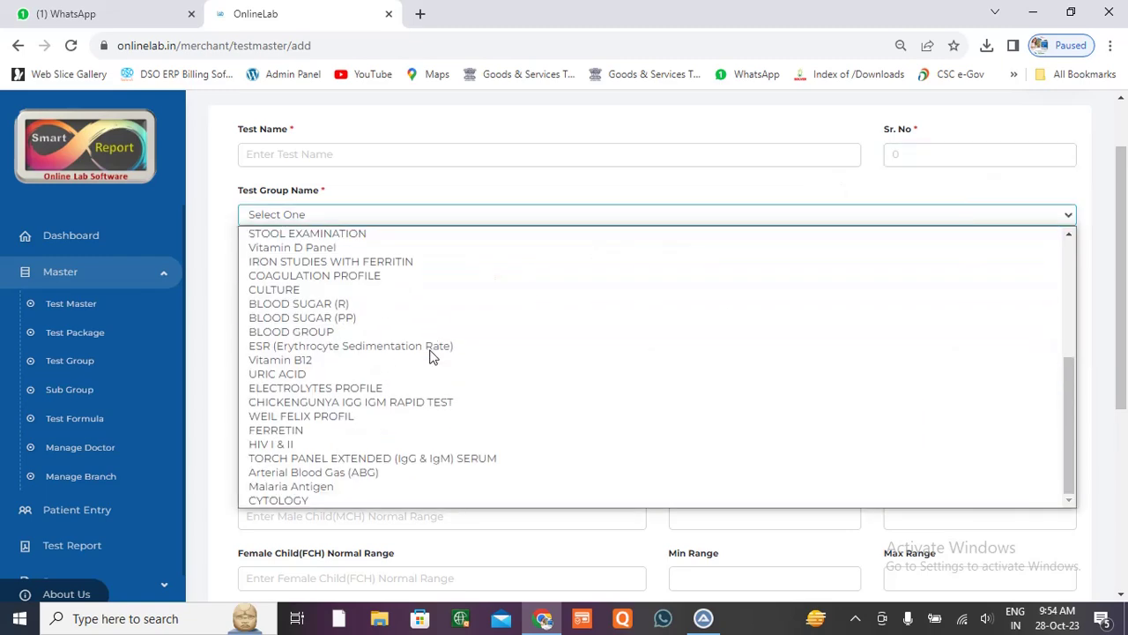
pyautogui.scroll(5, 428, 352)
pyautogui.click(472, 190)
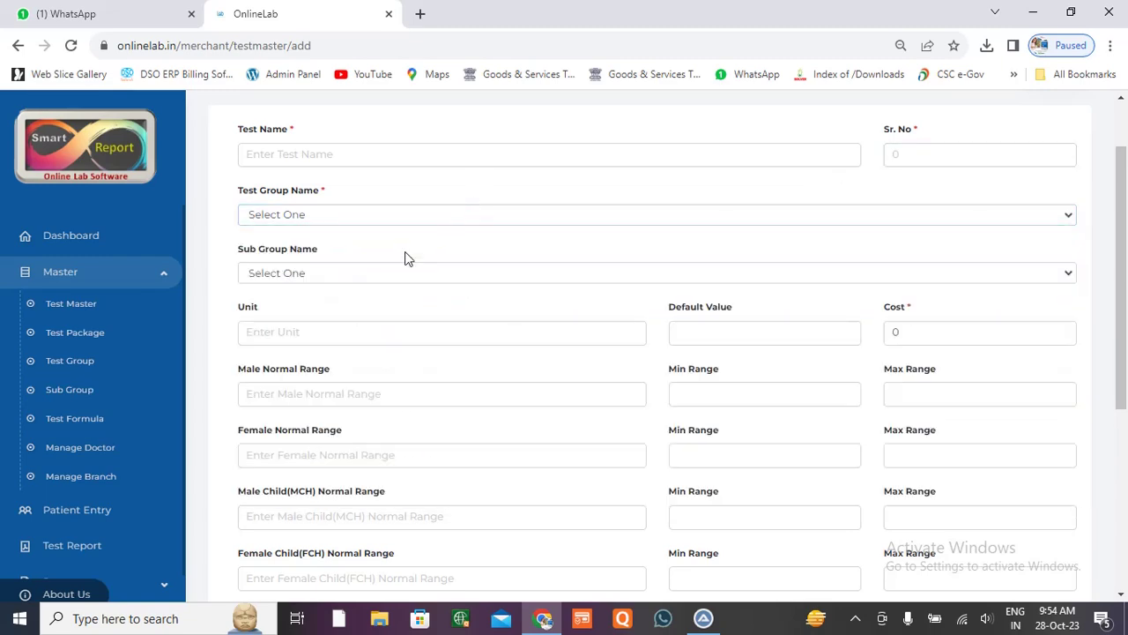
pyautogui.click(396, 277)
pyautogui.scroll(-5, 340, 421)
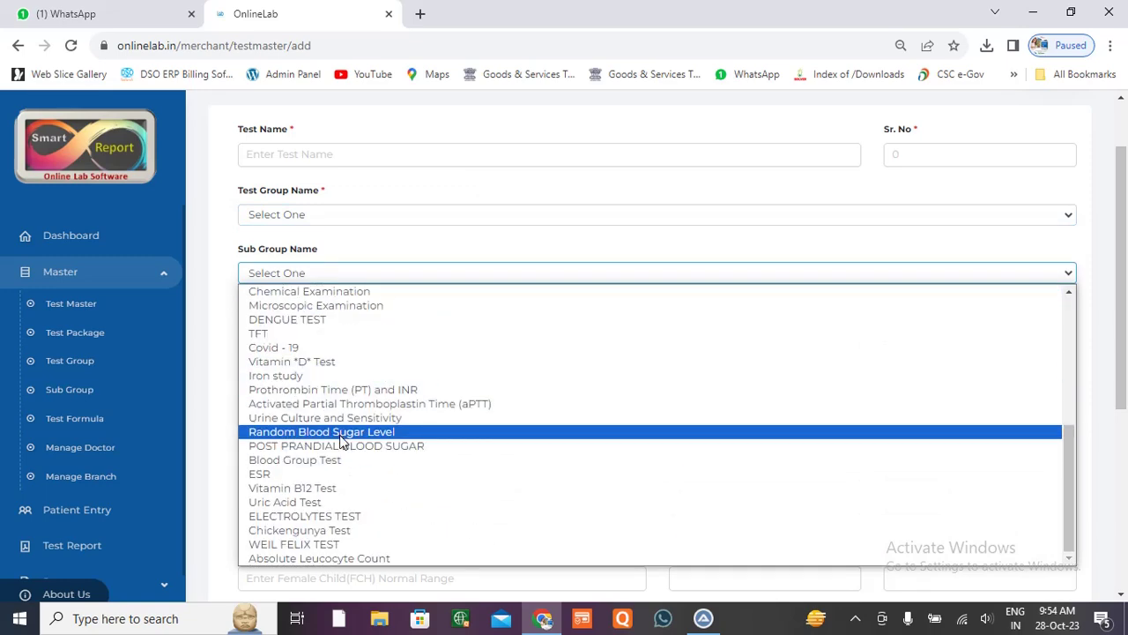
pyautogui.scroll(5, 340, 441)
pyautogui.click(434, 247)
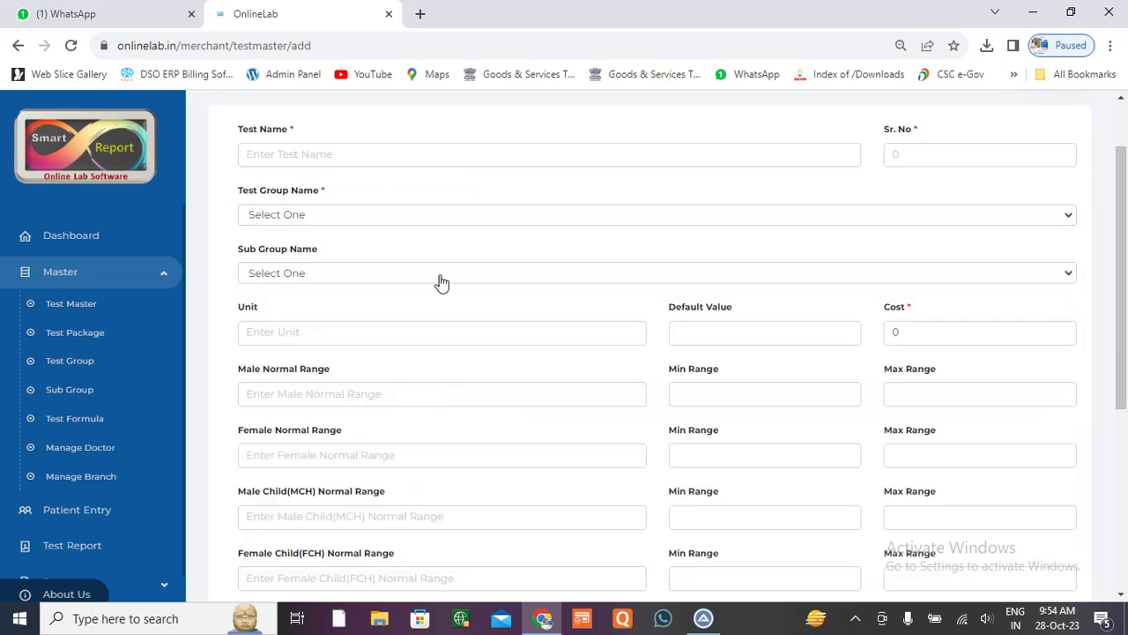
# Step: Examine the unit, default value, cost, normal range, barcode and notes fields of the new test form
pyautogui.click(306, 330)
pyautogui.click(829, 332)
pyautogui.scroll(-1, 403, 395)
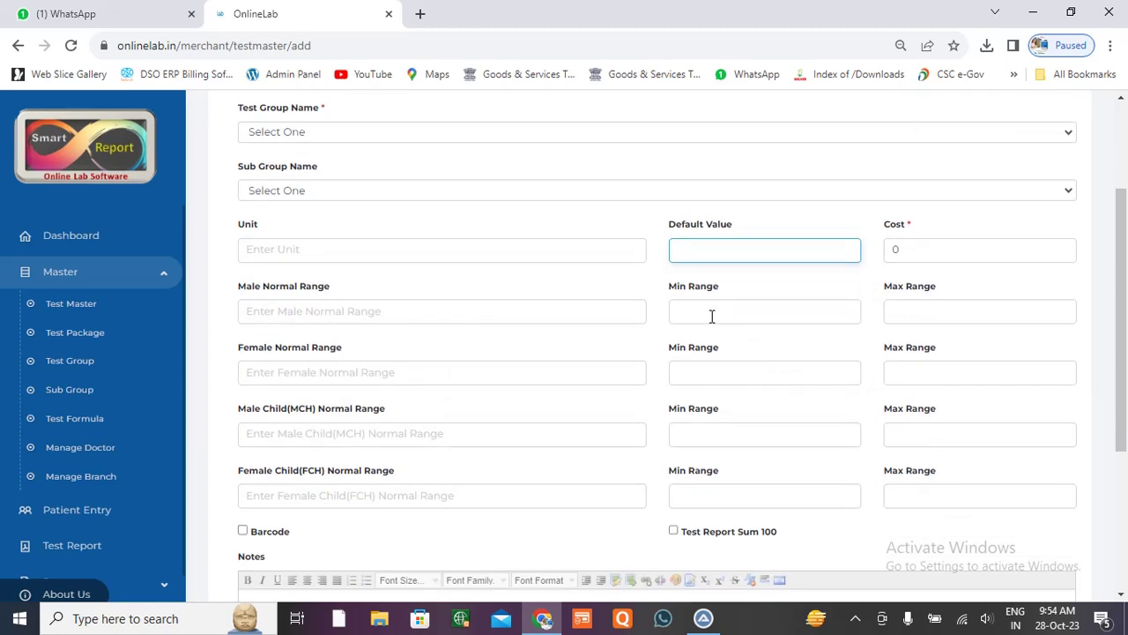
pyautogui.click(947, 307)
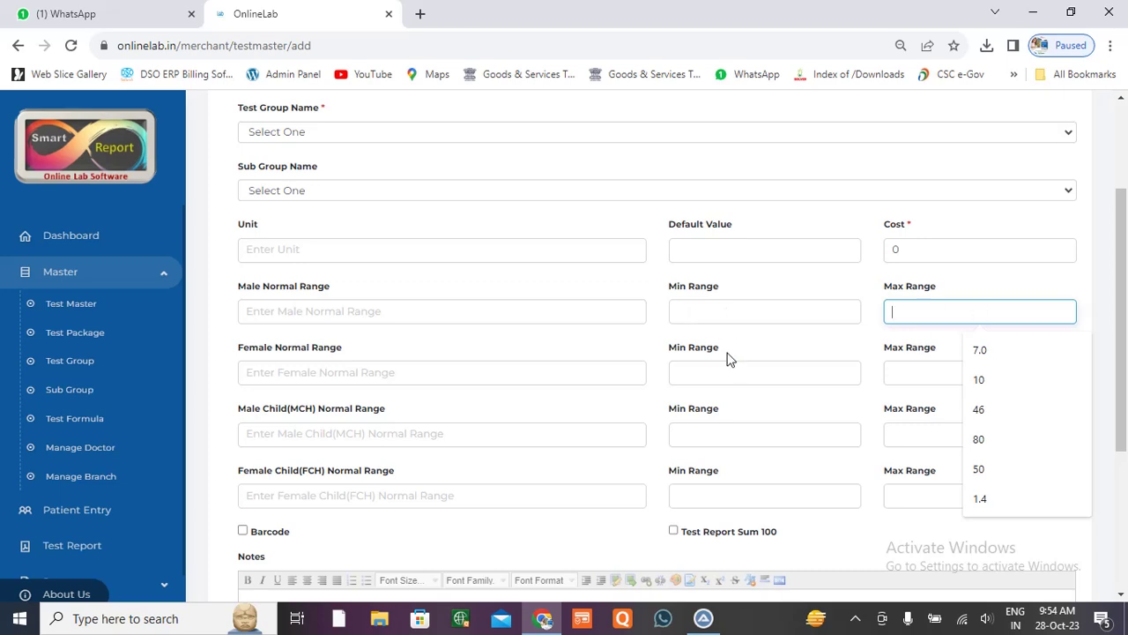
pyautogui.scroll(-1, 725, 355)
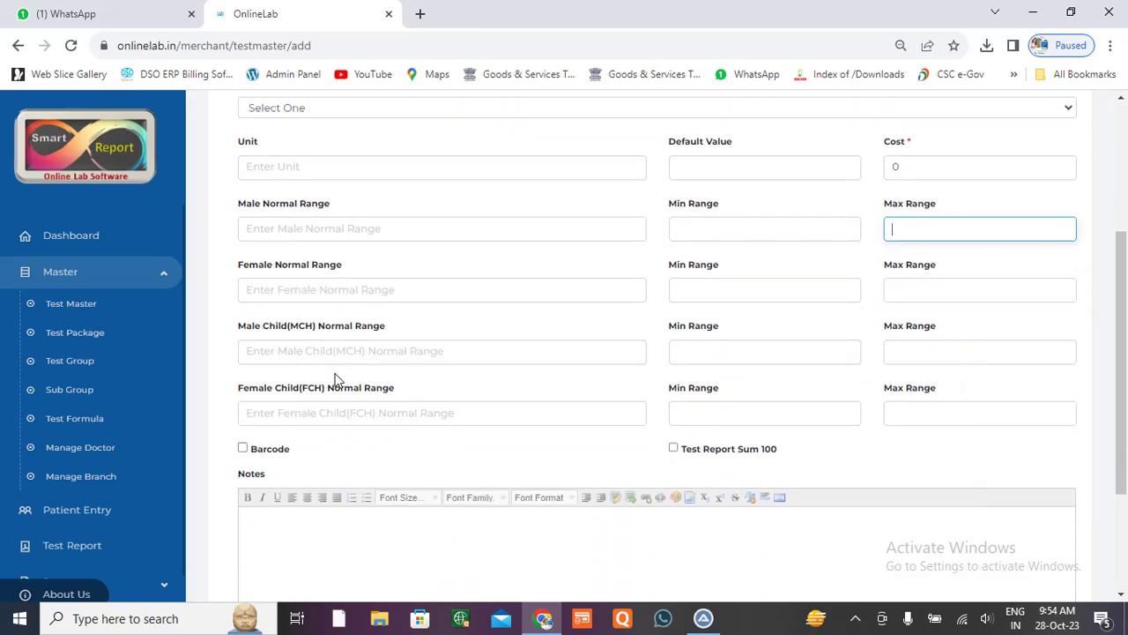
pyautogui.click(620, 459)
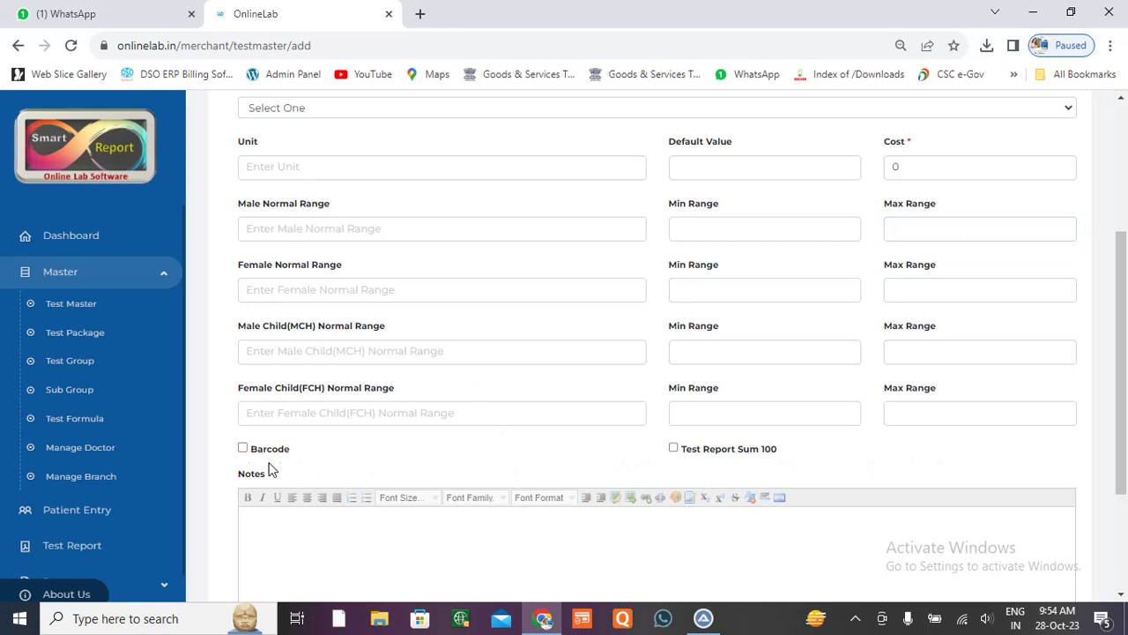
pyautogui.scroll(1, 335, 225)
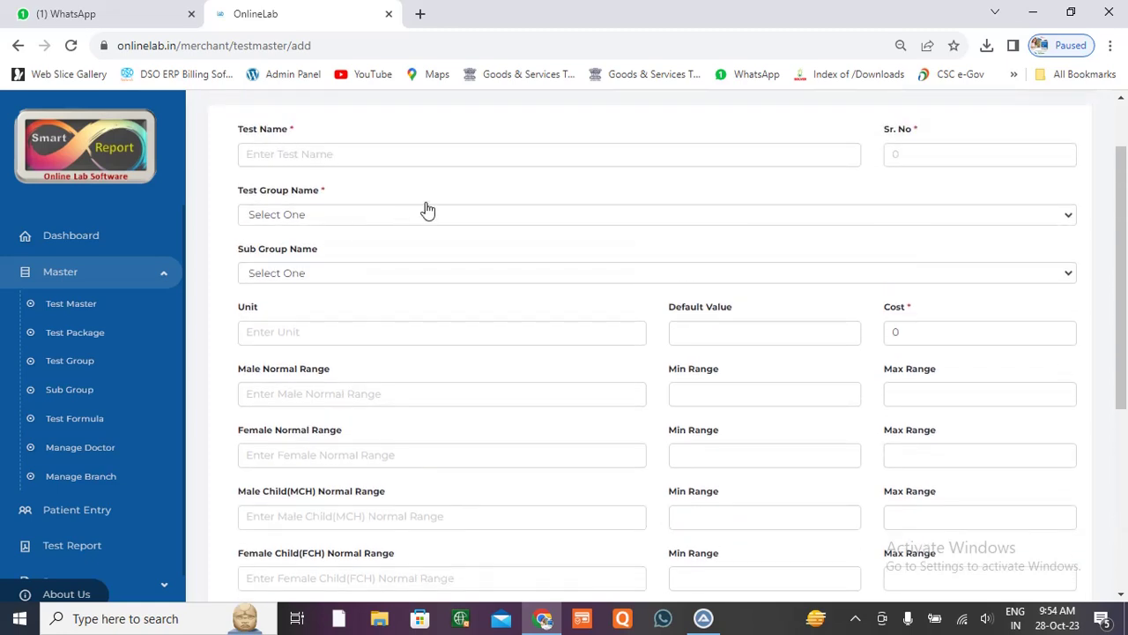
pyautogui.scroll(-1, 403, 323)
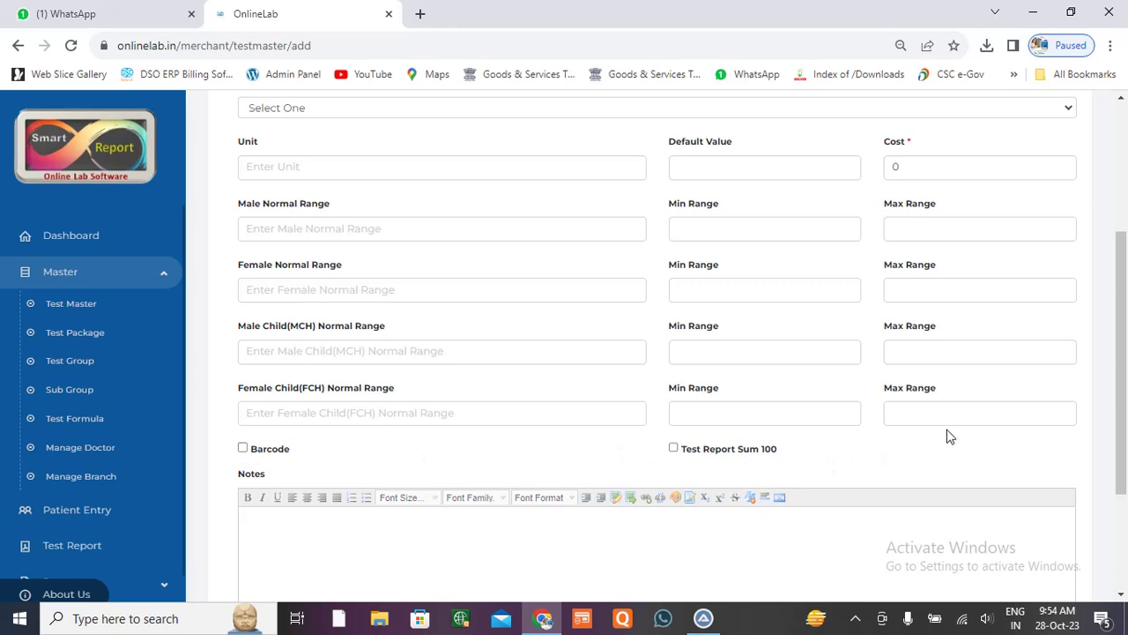
pyautogui.scroll(-2, 424, 487)
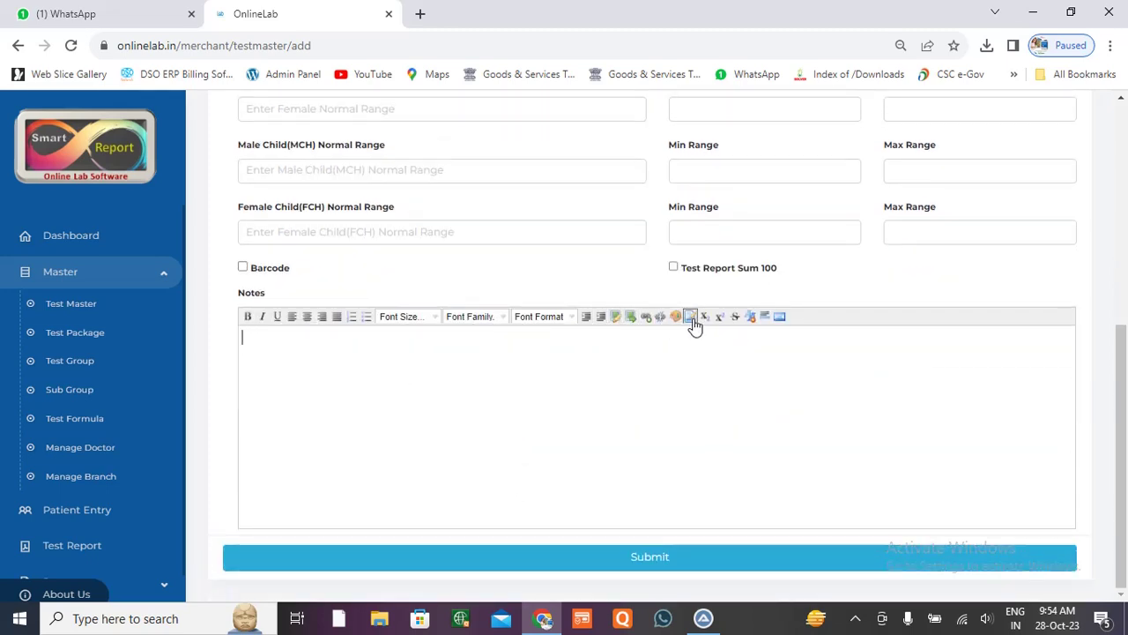
pyautogui.scroll(5, 653, 460)
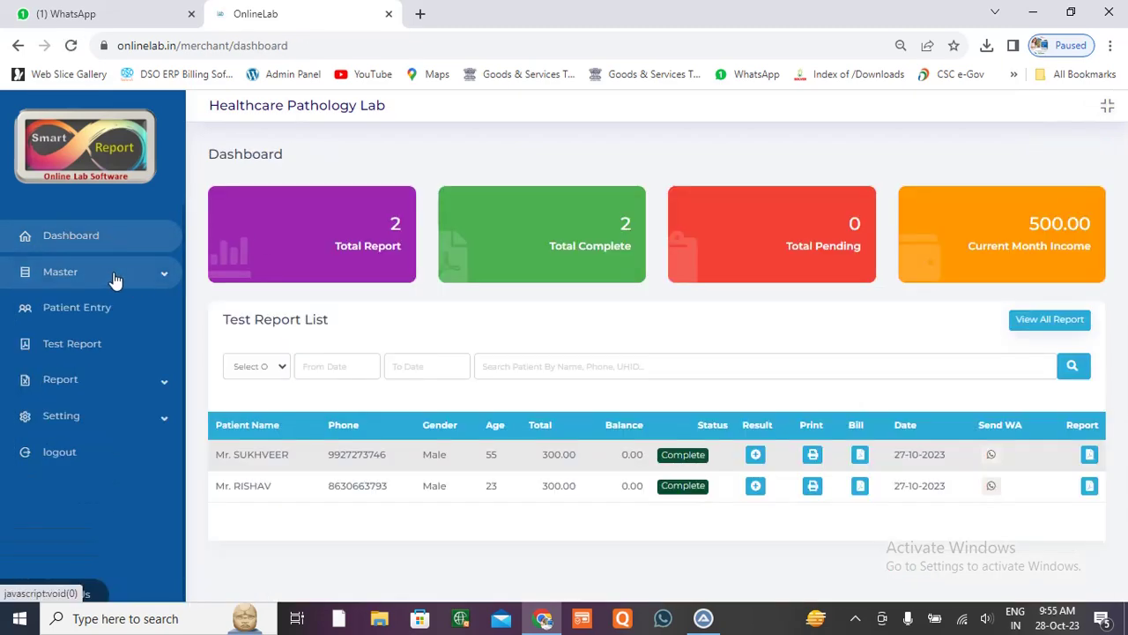
# Step: Browse several pages of the Test Master list to review the available tests, and return to the dashboard
pyautogui.click(110, 280)
pyautogui.click(70, 303)
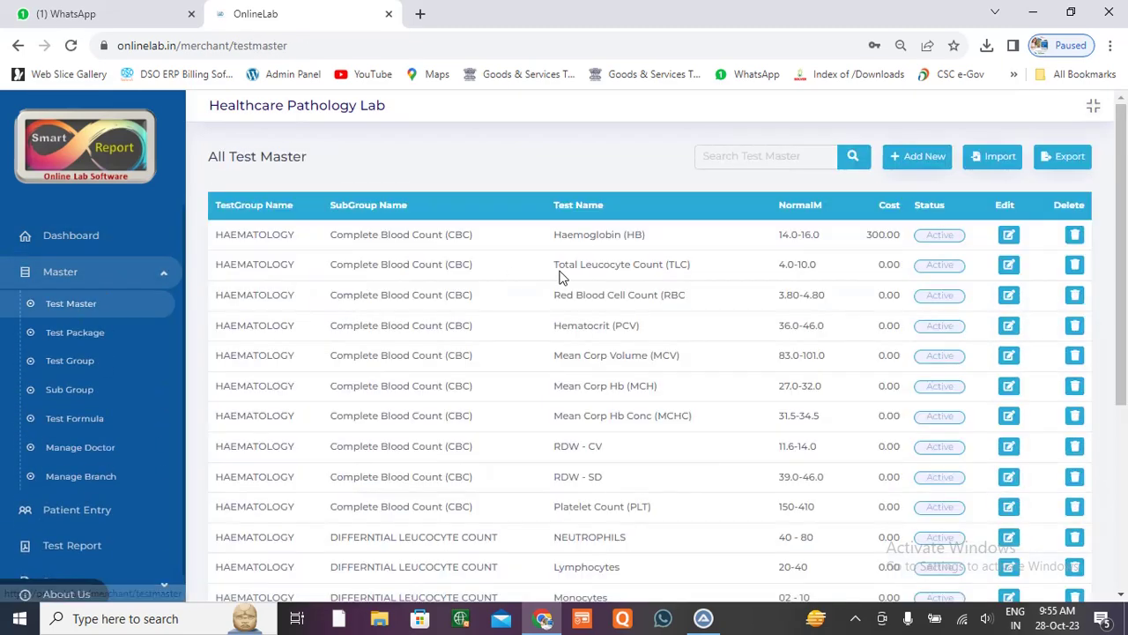
pyautogui.scroll(-2, 737, 276)
pyautogui.scroll(-2, 737, 276)
pyautogui.click(653, 547)
pyautogui.scroll(-1, 754, 445)
pyautogui.scroll(-3, 756, 449)
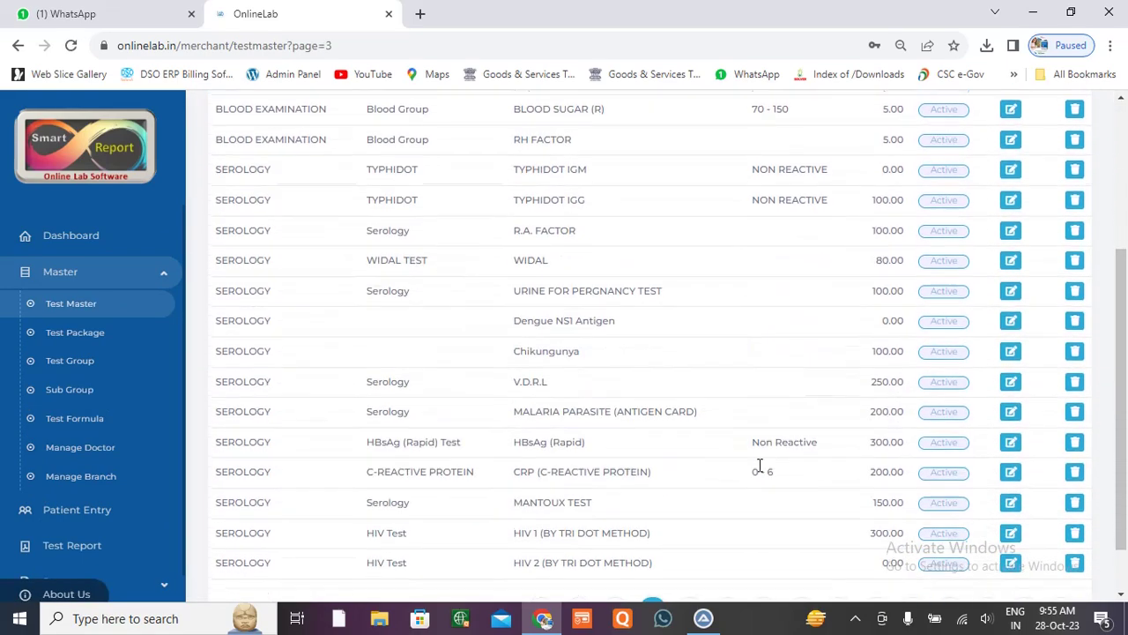
pyautogui.click(692, 547)
pyautogui.scroll(-3, 764, 453)
pyautogui.click(727, 548)
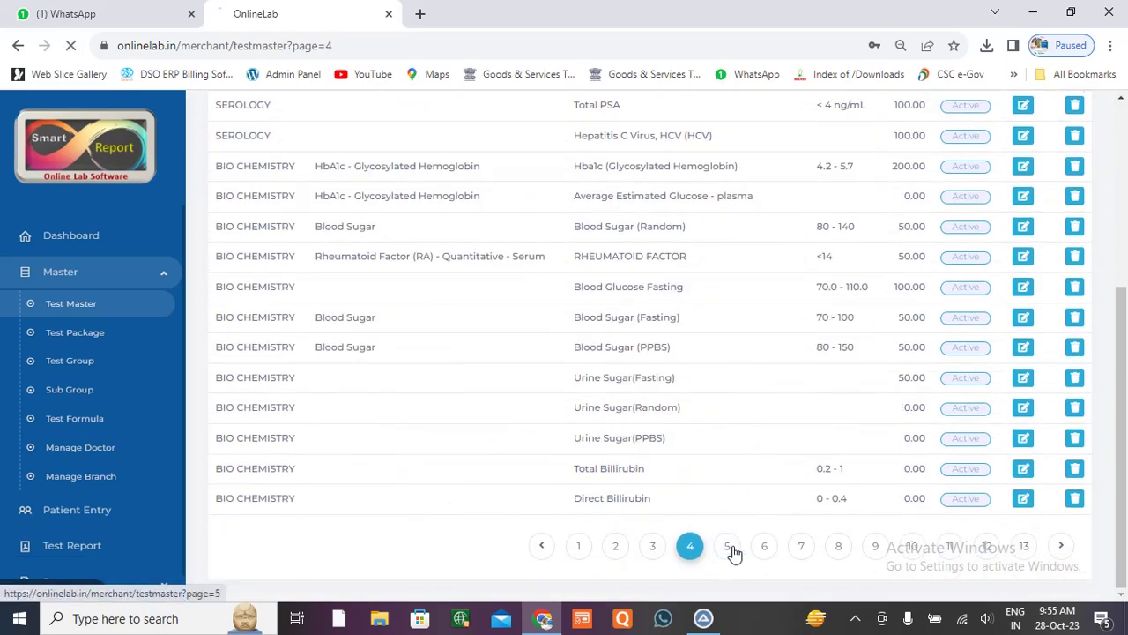
pyautogui.scroll(-3, 759, 512)
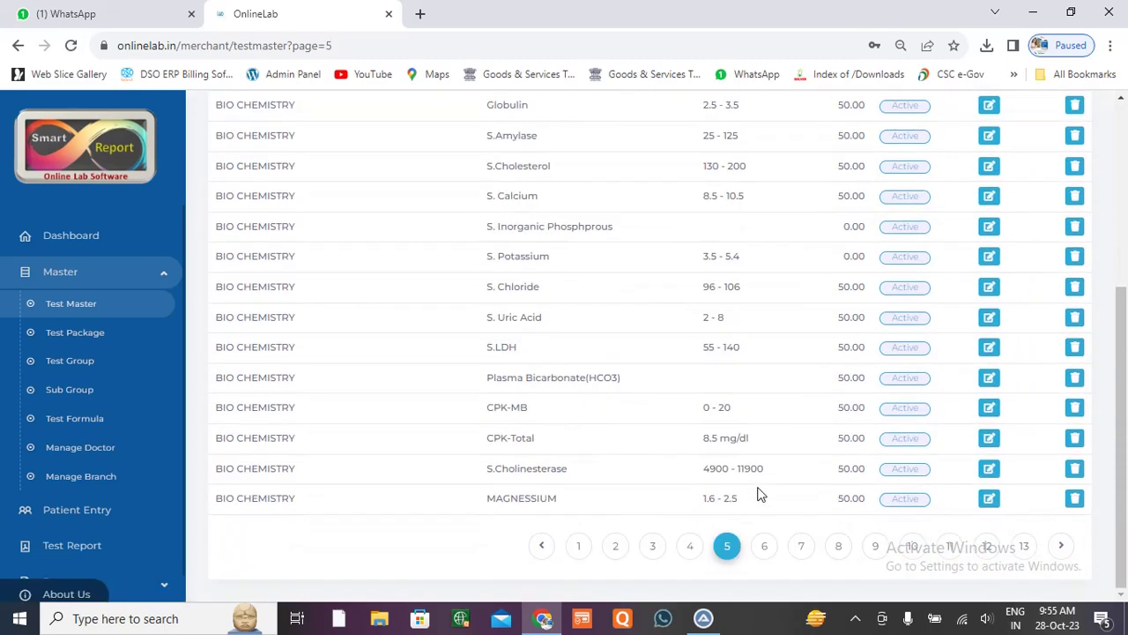
pyautogui.click(804, 548)
pyautogui.click(56, 236)
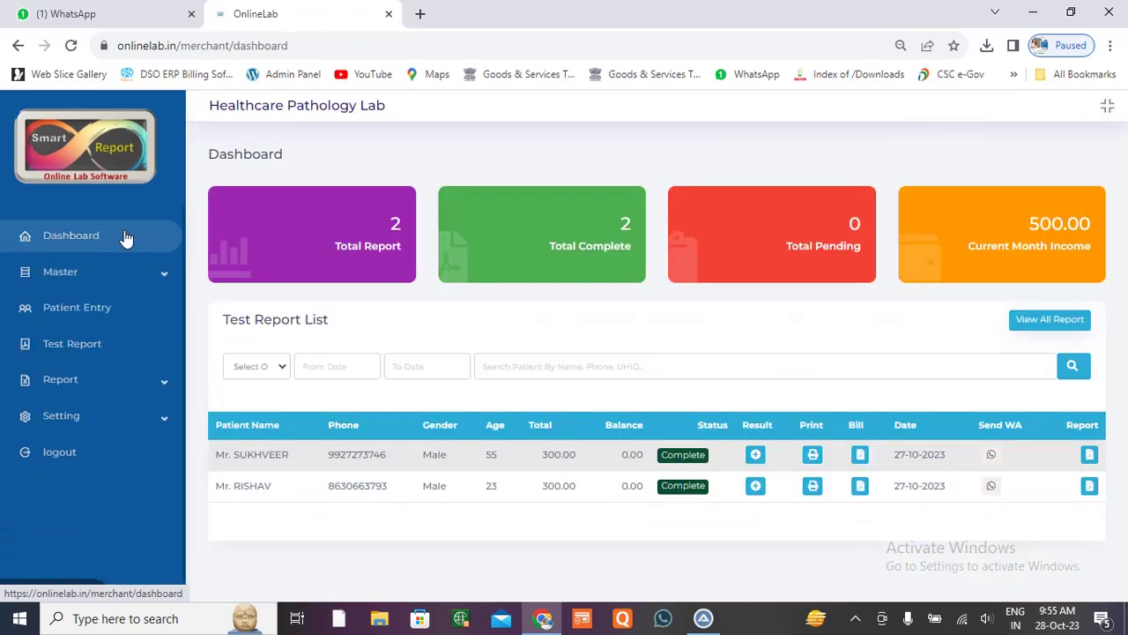
# Step: In the Test Master list, check the password requests for editing and deleting the Haemoglobin (HB) test, dismissing each one
pyautogui.click(87, 271)
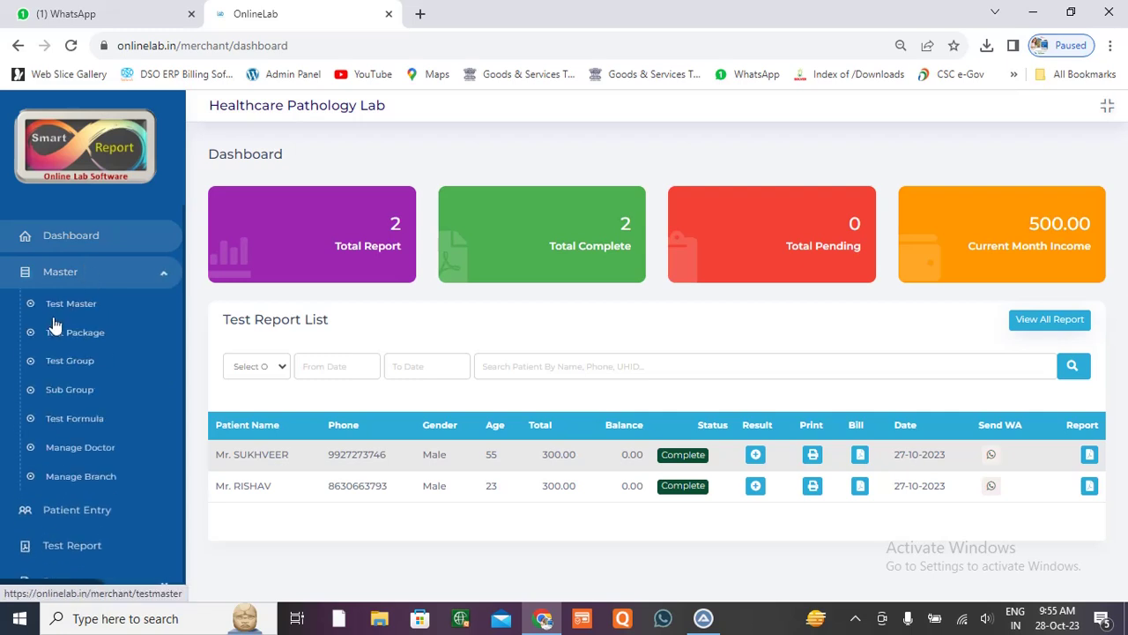
pyautogui.click(62, 306)
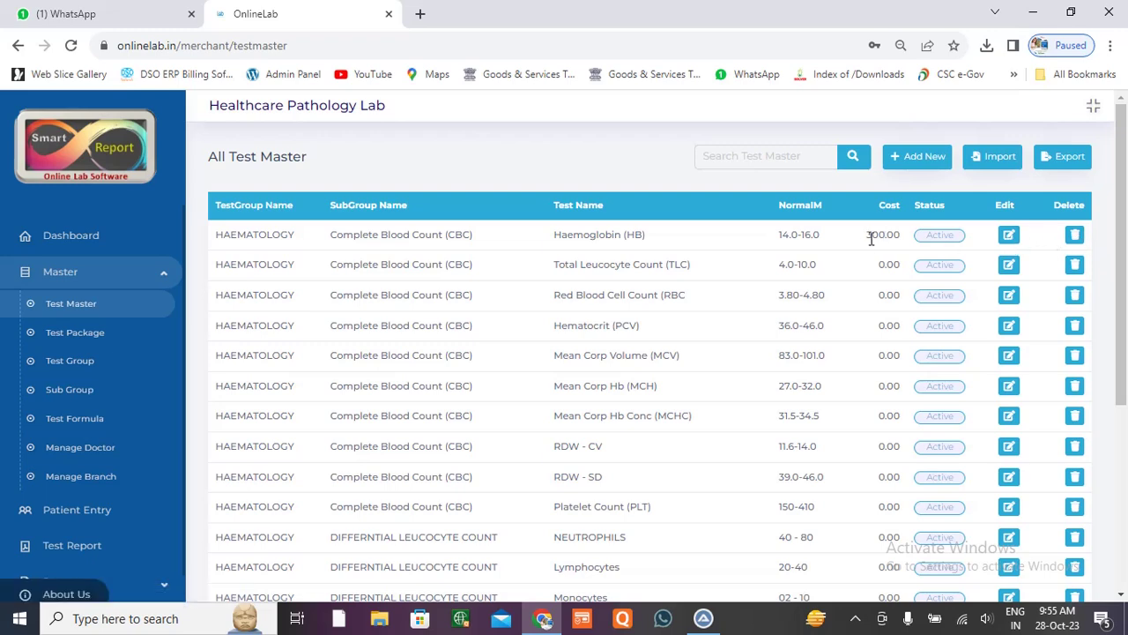
pyautogui.click(1009, 237)
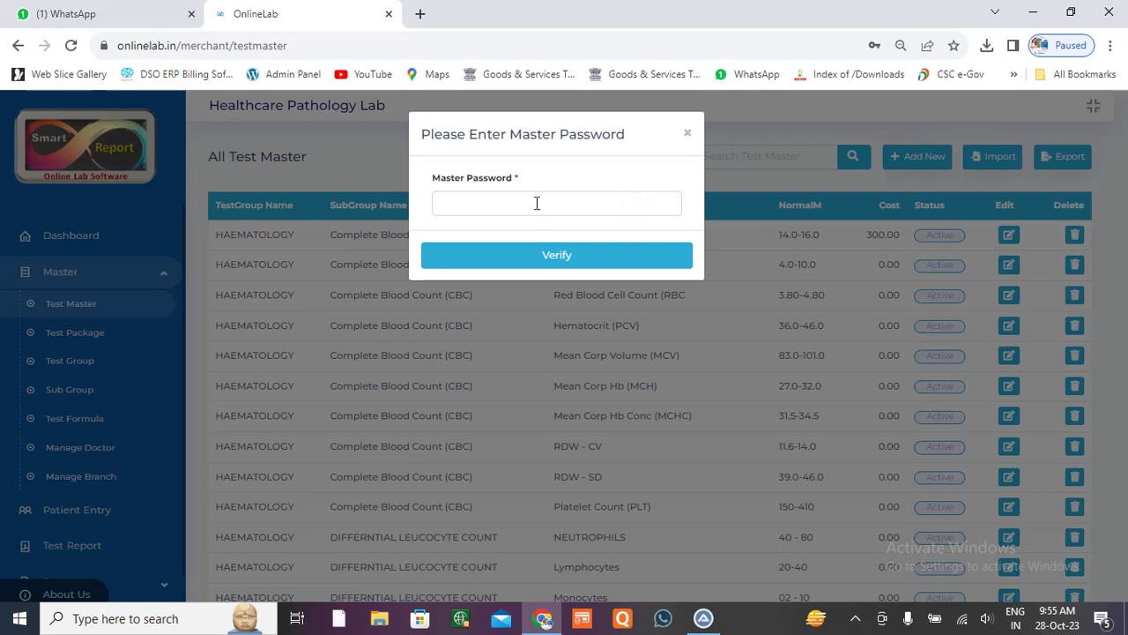
pyautogui.click(687, 137)
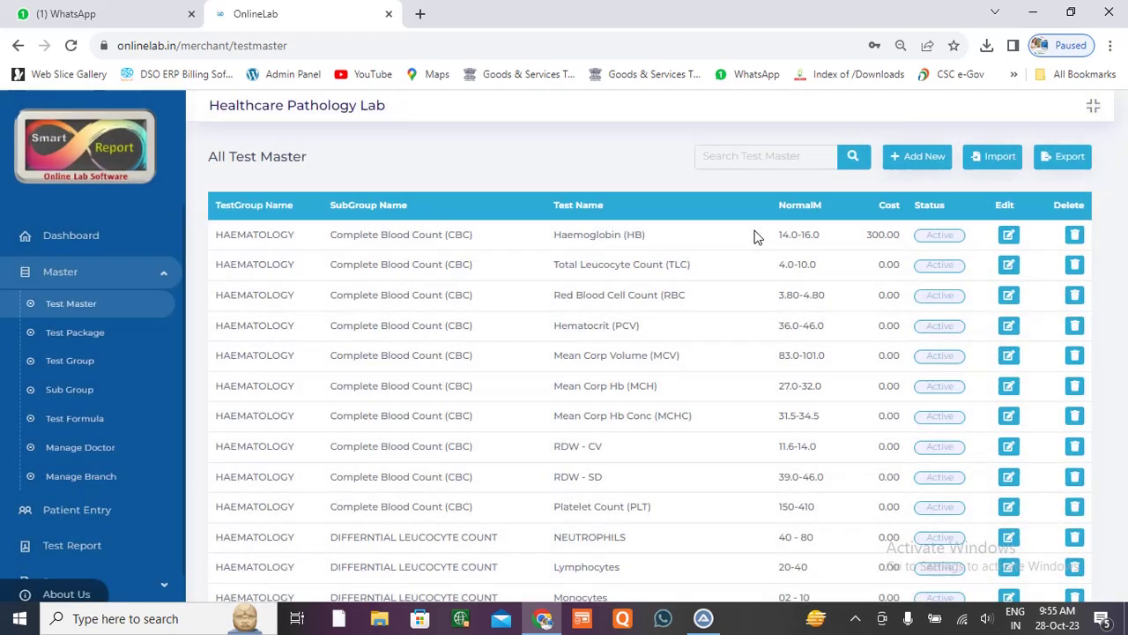
pyautogui.click(1010, 236)
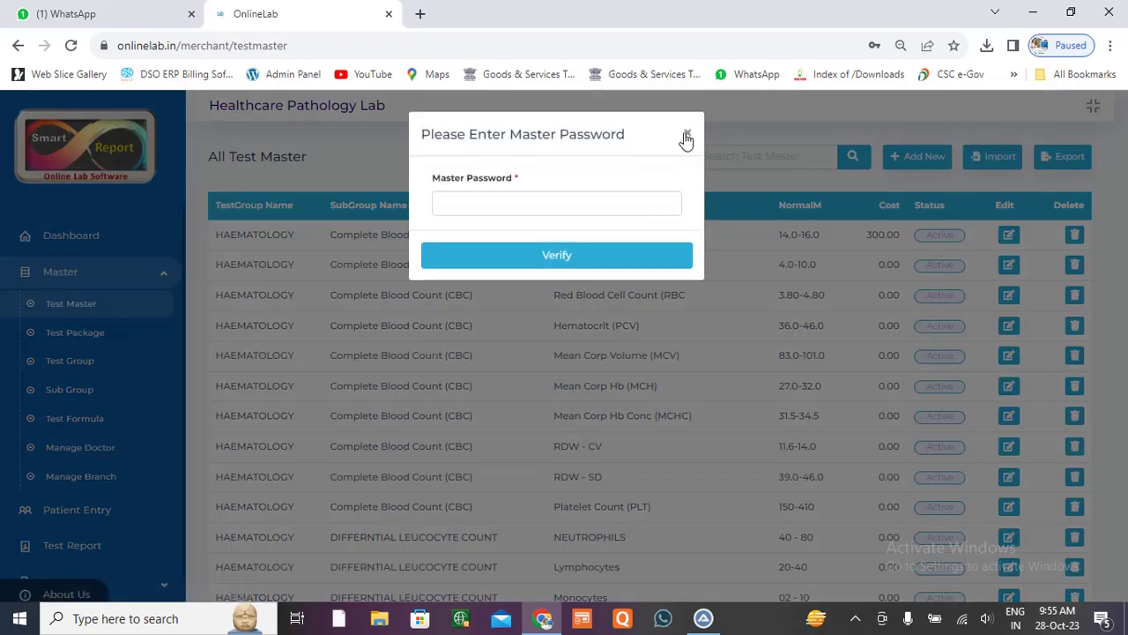
pyautogui.click(688, 137)
pyautogui.click(1076, 236)
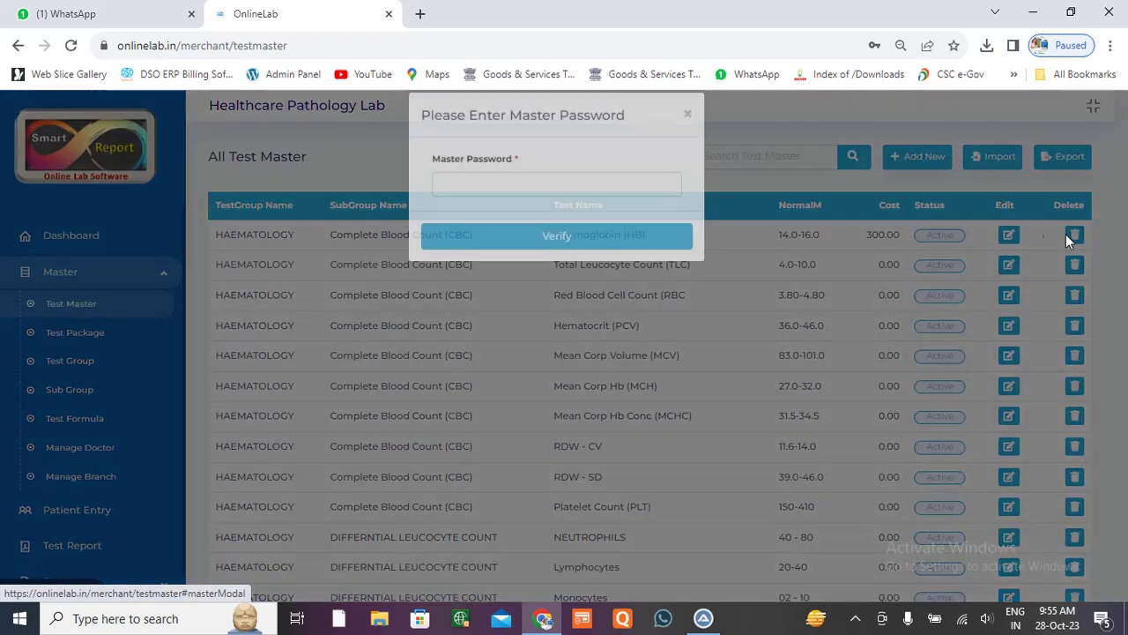
pyautogui.click(688, 134)
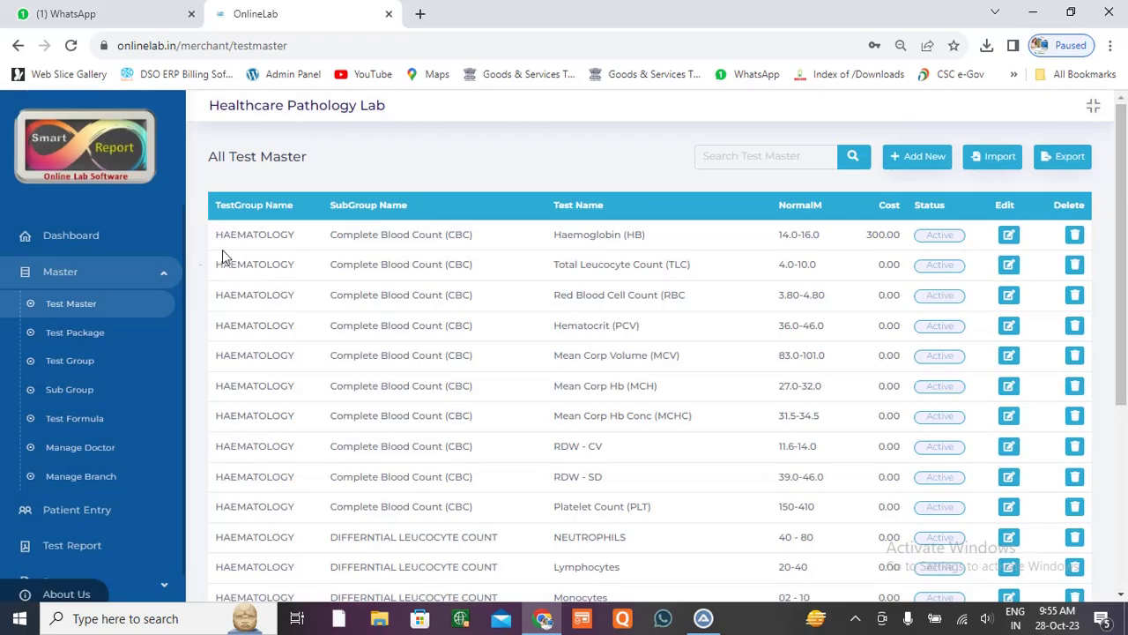
# Step: Open the Test Package list in the master section
pyautogui.click(78, 273)
pyautogui.click(91, 279)
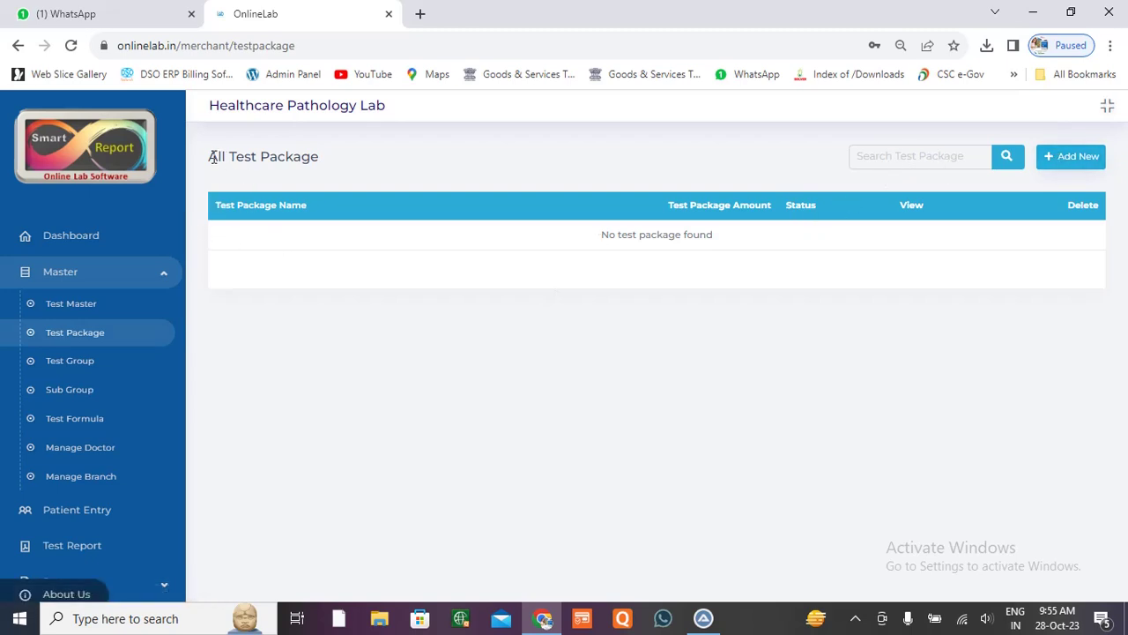
# Step: Start a new test package named "CBC WIth Widal" with an amount of 400
pyautogui.moveTo(210, 157); pyautogui.dragTo(351, 158)
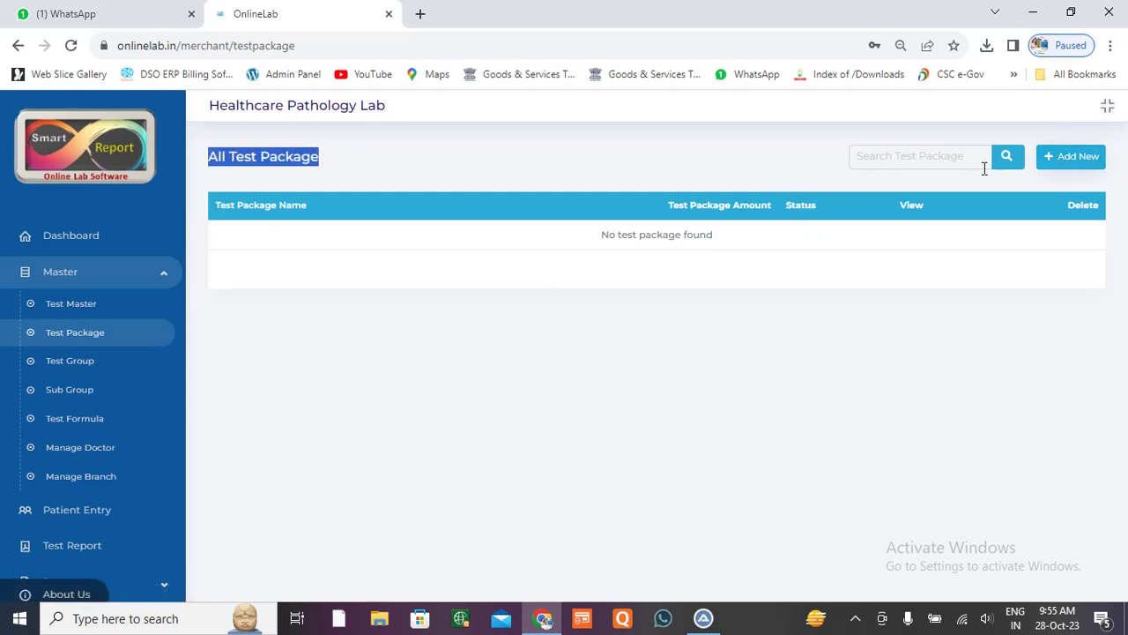
pyautogui.click(1070, 166)
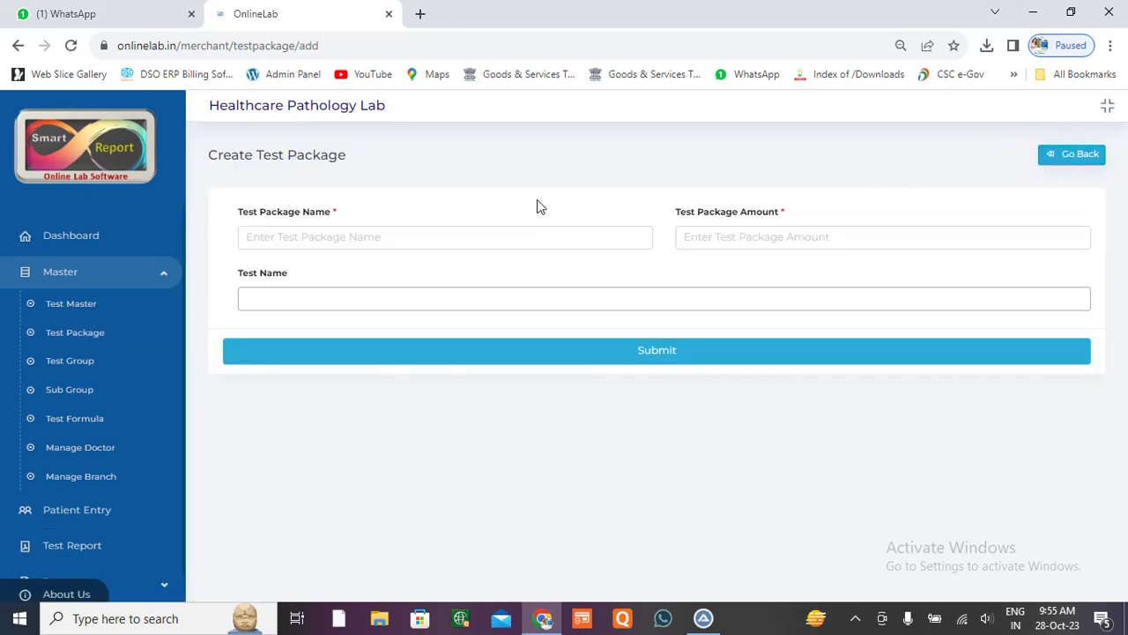
pyautogui.click(302, 238)
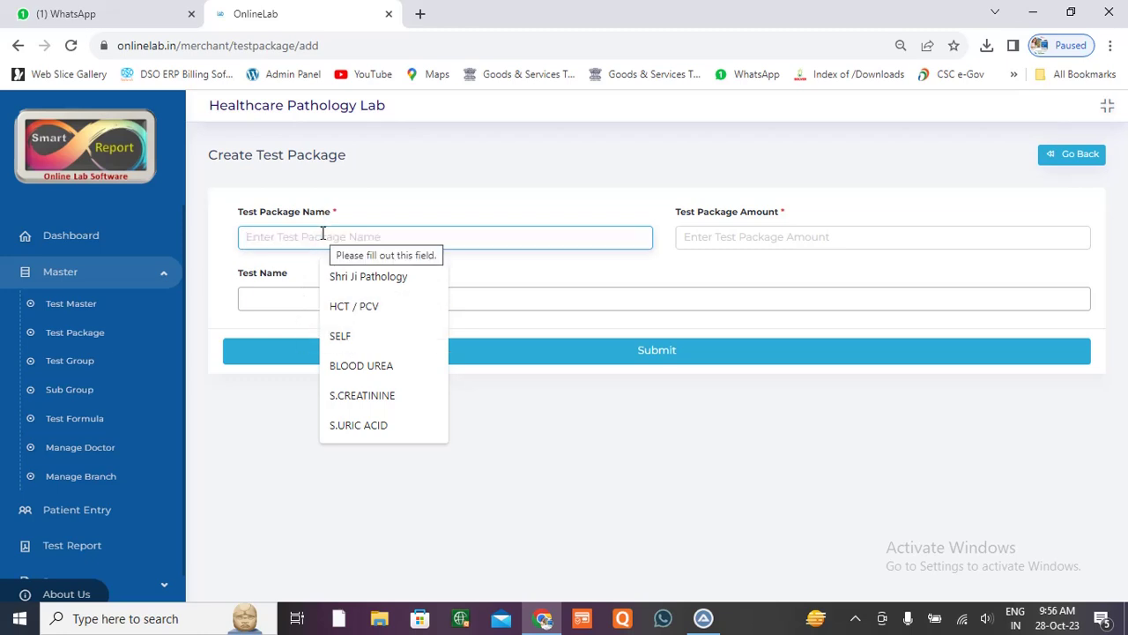
pyautogui.write('cbc')
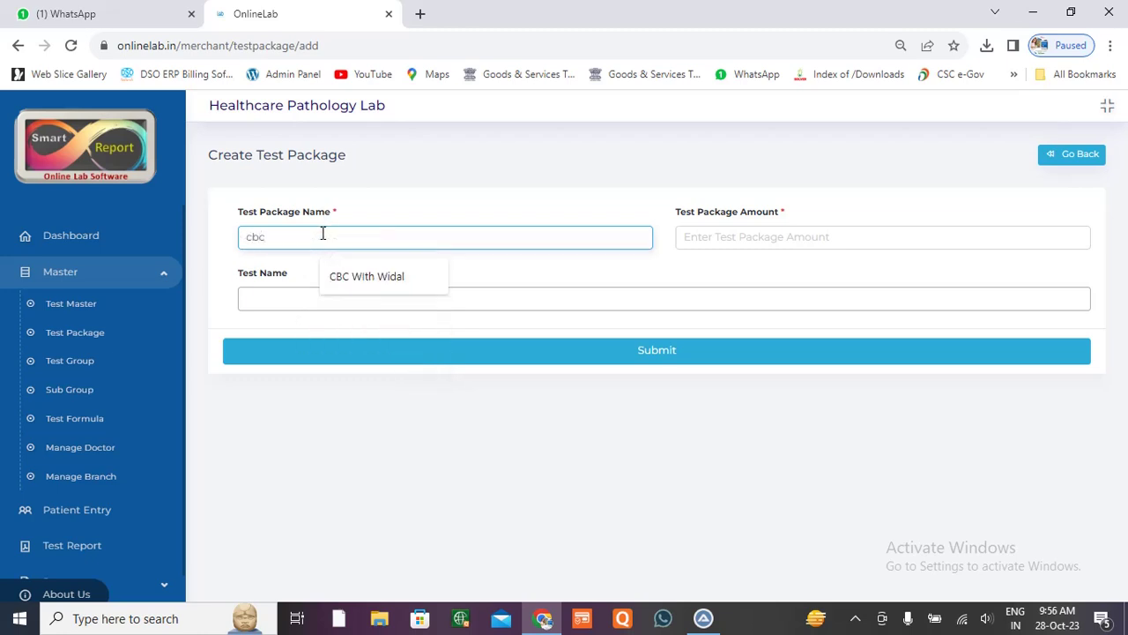
pyautogui.click(397, 276)
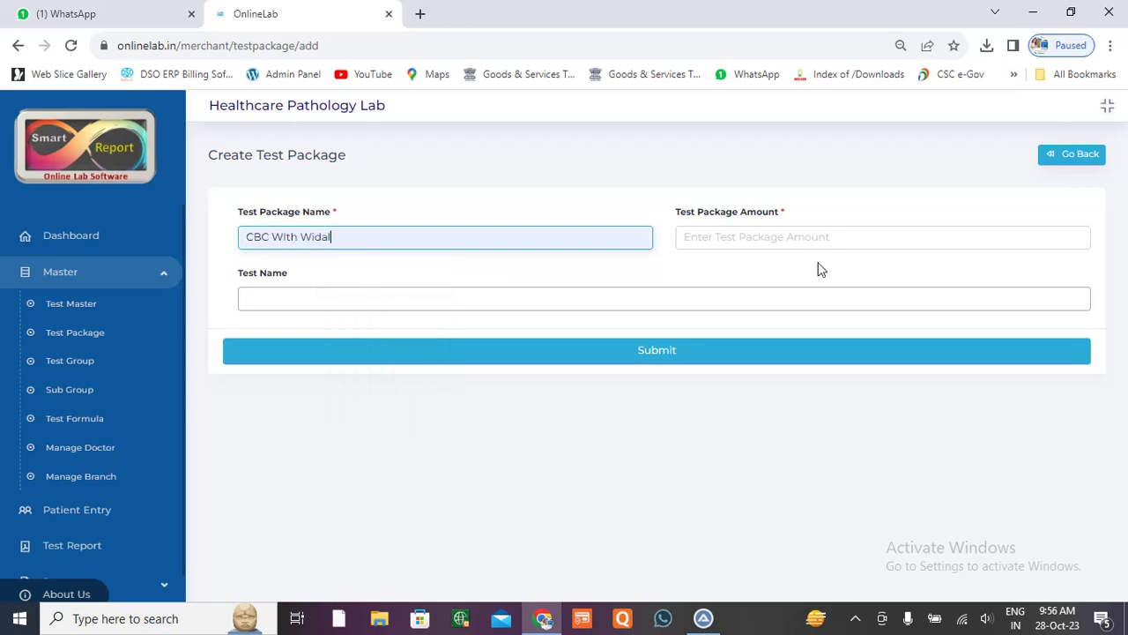
pyautogui.click(803, 240)
pyautogui.write('400')
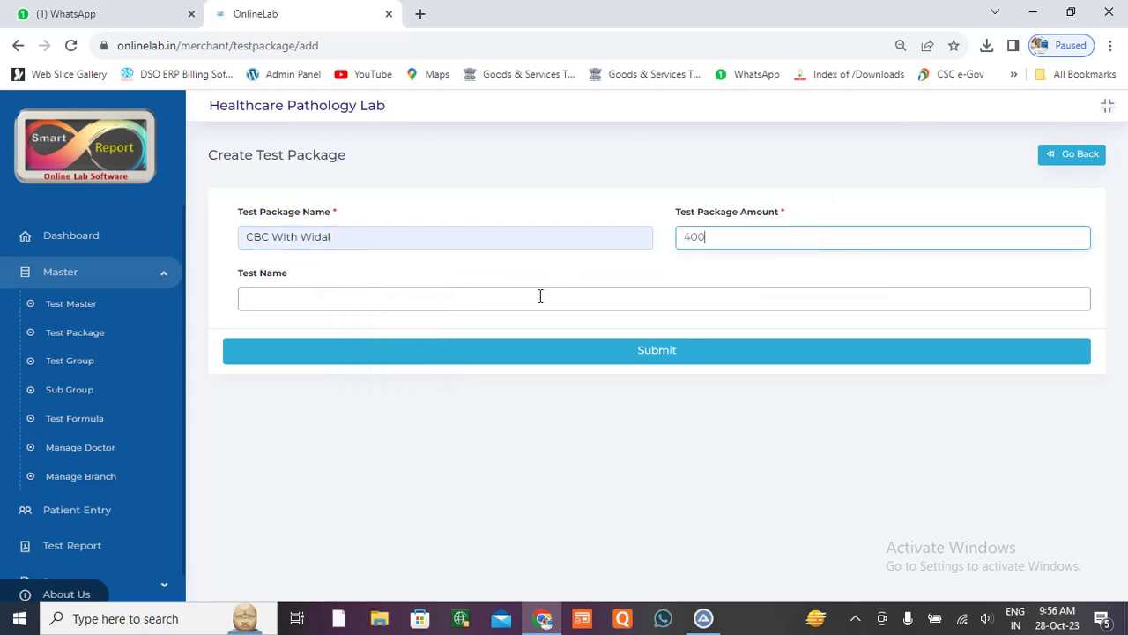
# Step: Search the package's test names for "hb" and add the Haemoglobin (HB) test
pyautogui.click(541, 296)
pyautogui.write('he')
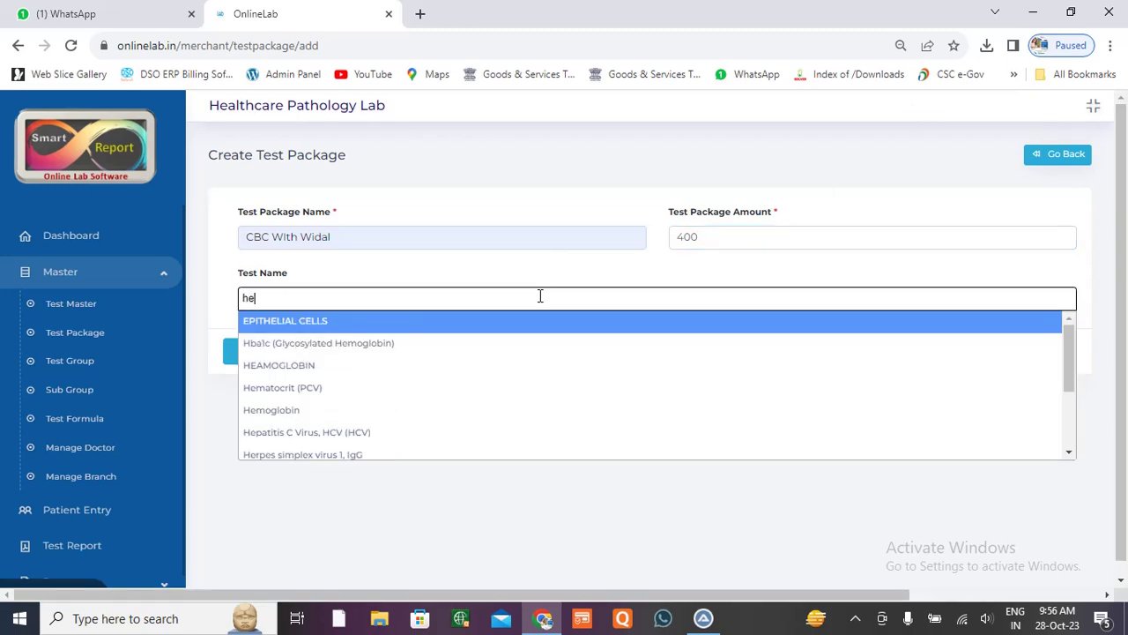
pyautogui.press('BackSpace')
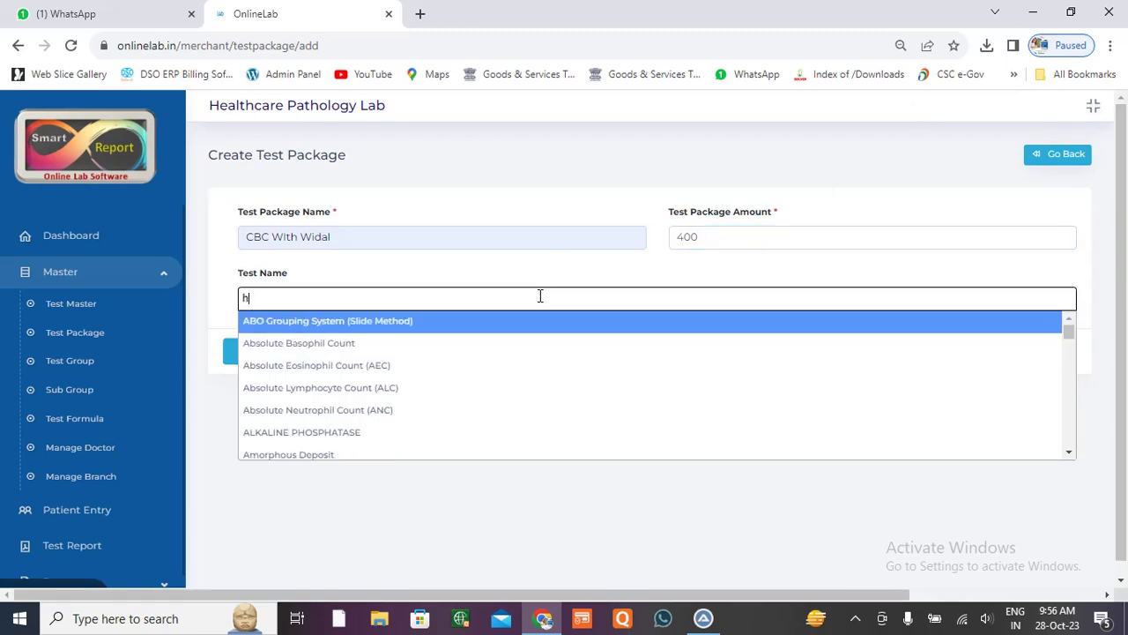
pyautogui.write('b')
pyautogui.press('Down')
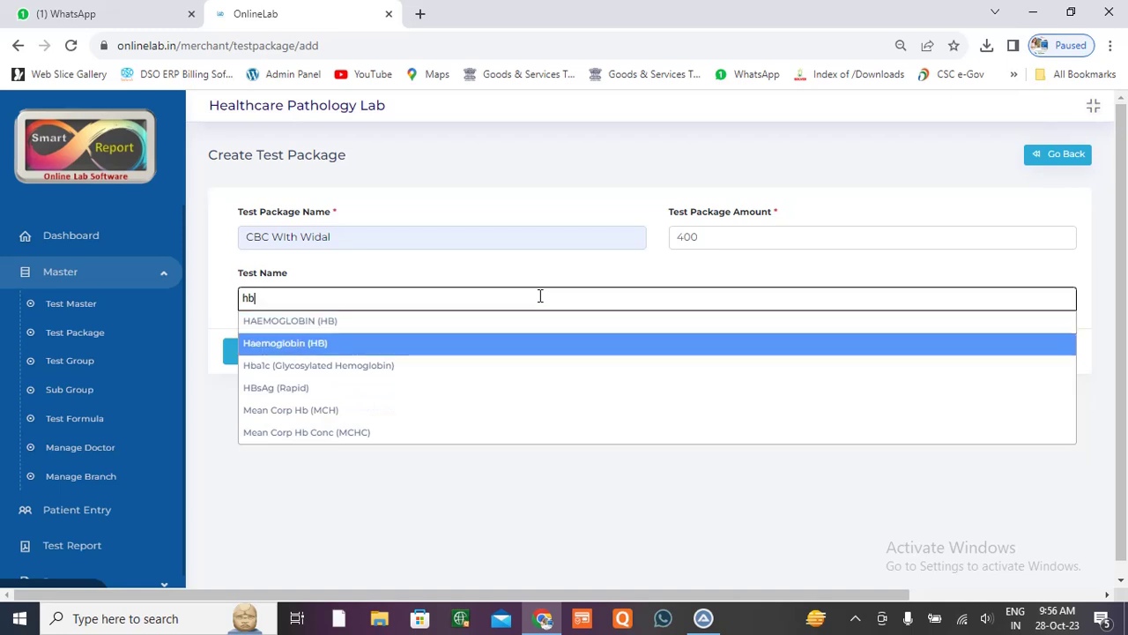
pyautogui.press('Return')
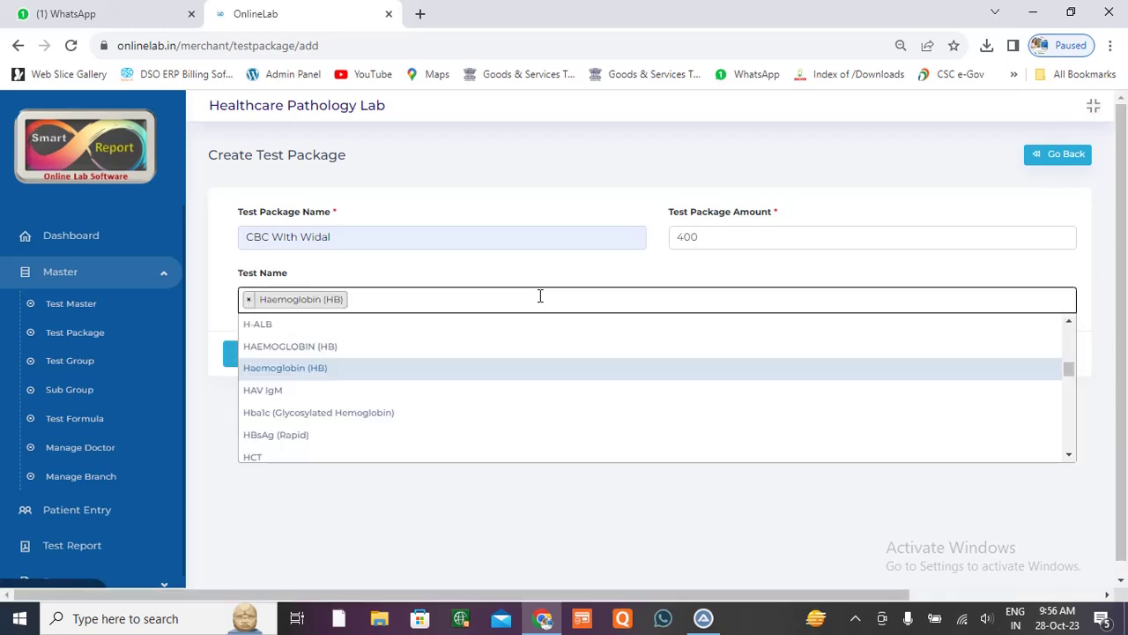
# Step: Add the HCT test to the package and submit it
pyautogui.press('Down')
pyautogui.press('Down')
pyautogui.press('Down')
pyautogui.press('Down')
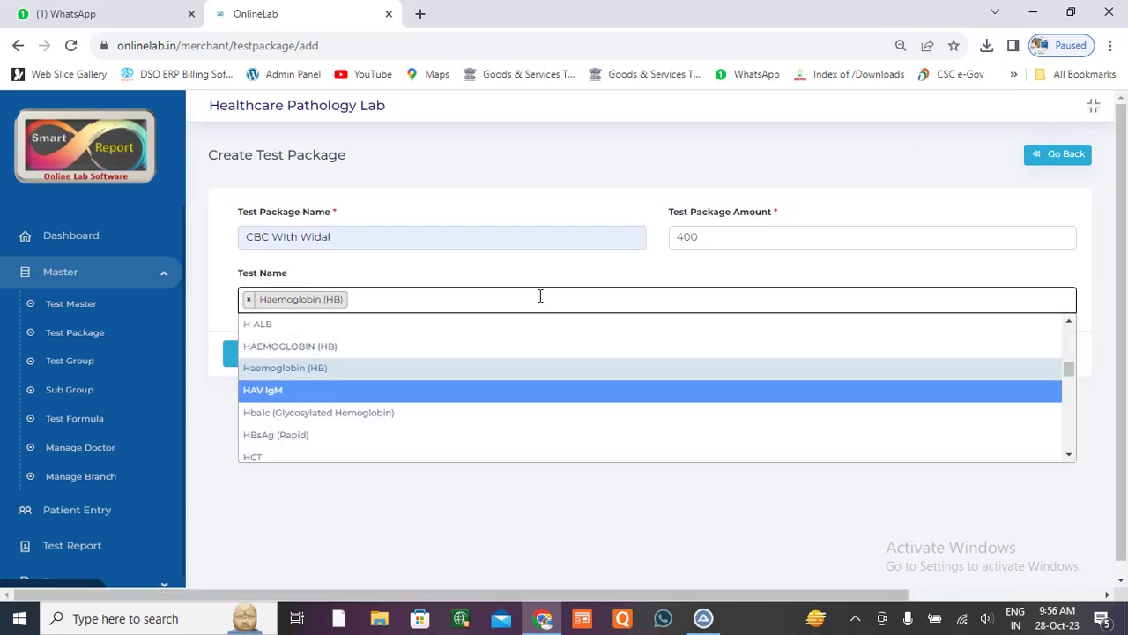
pyautogui.press('Return')
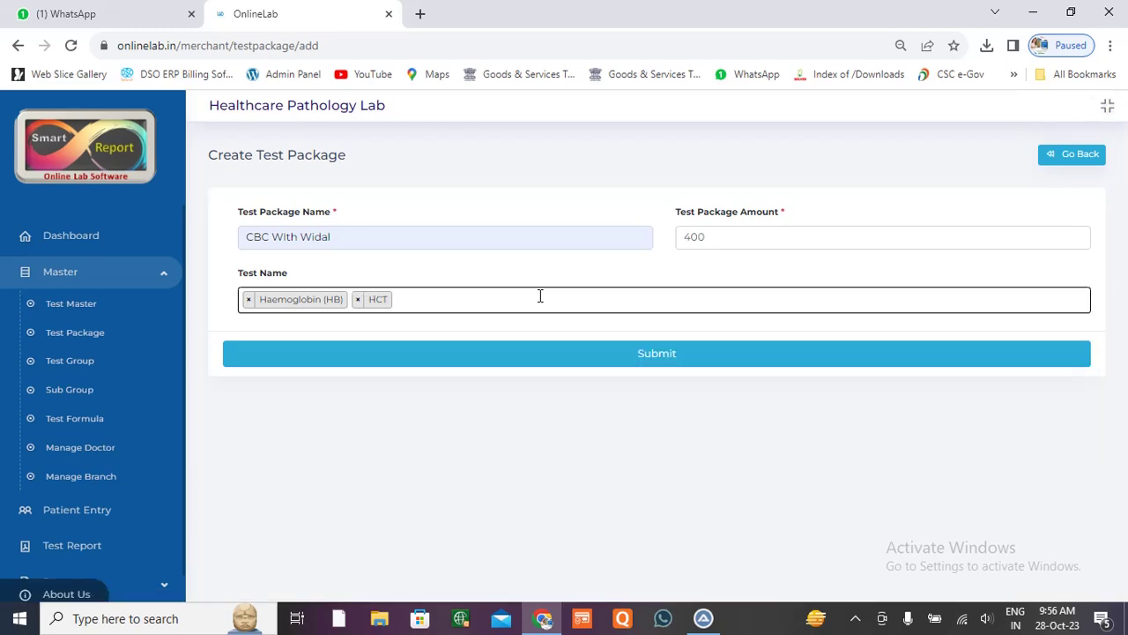
pyautogui.click(696, 355)
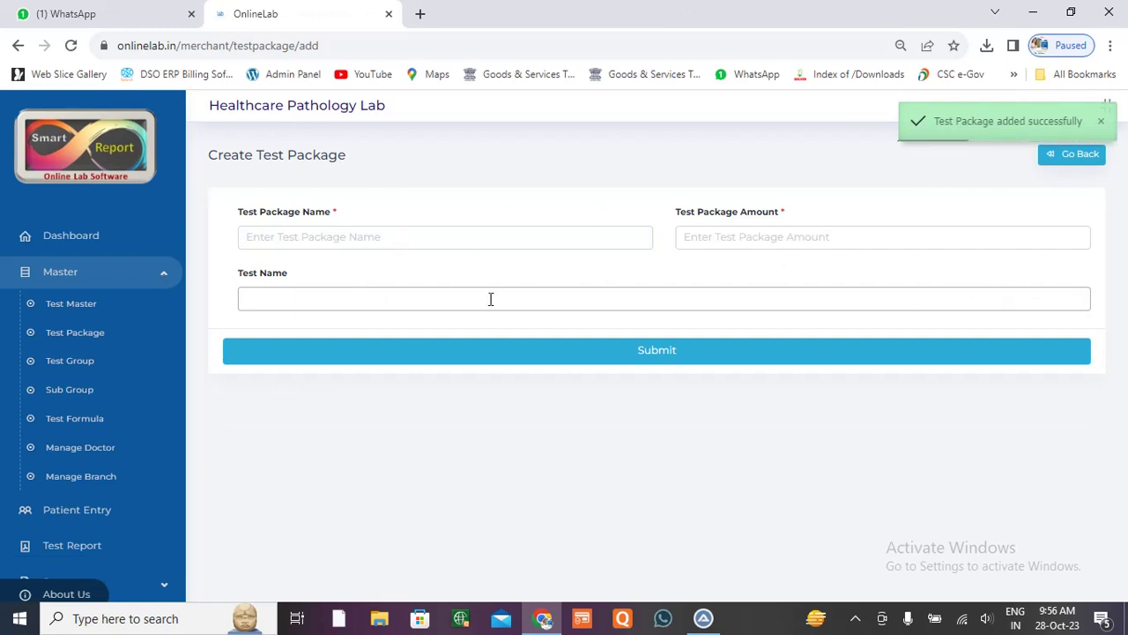
# Step: Open the Test Group list in the master section and review the groups on its first page
pyautogui.click(71, 275)
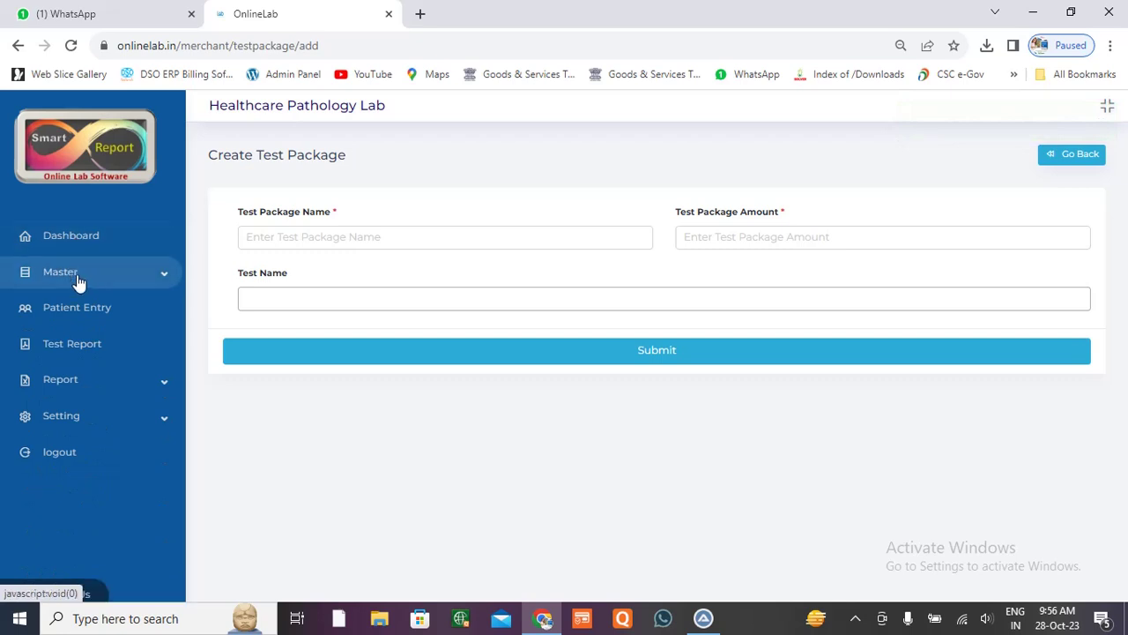
pyautogui.click(78, 280)
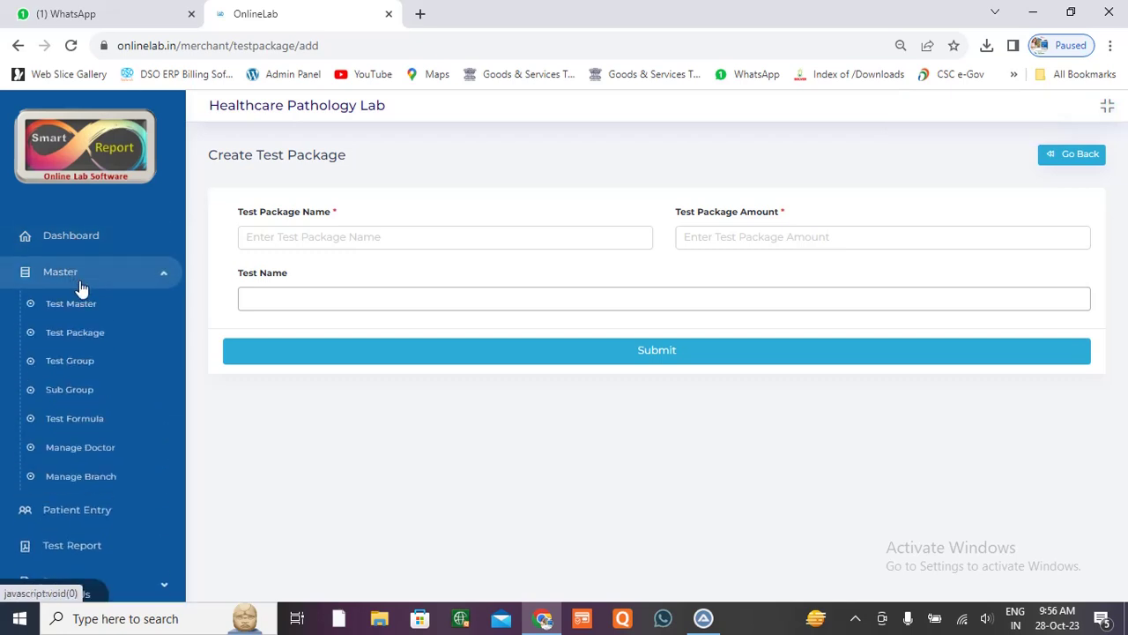
pyautogui.click(69, 361)
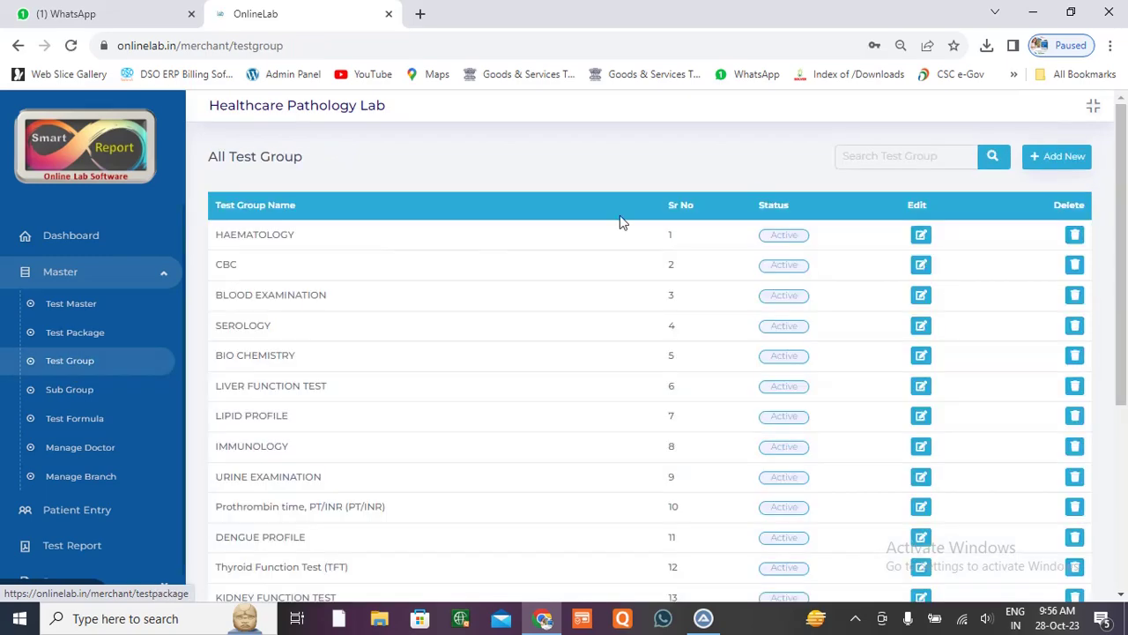
pyautogui.scroll(-3, 459, 287)
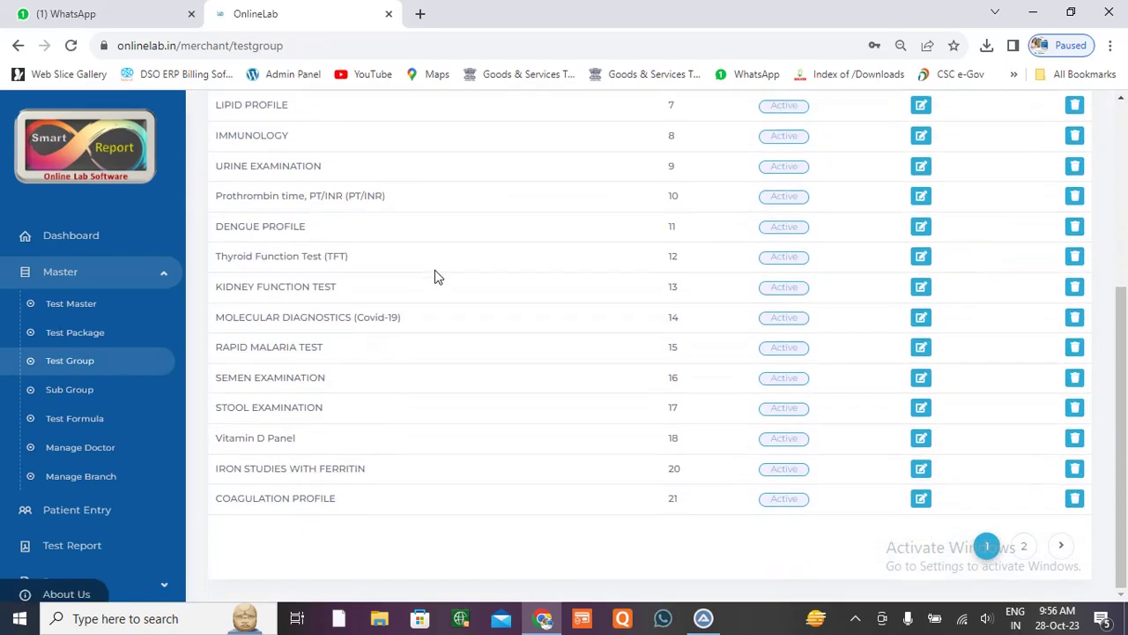
pyautogui.scroll(3, 424, 277)
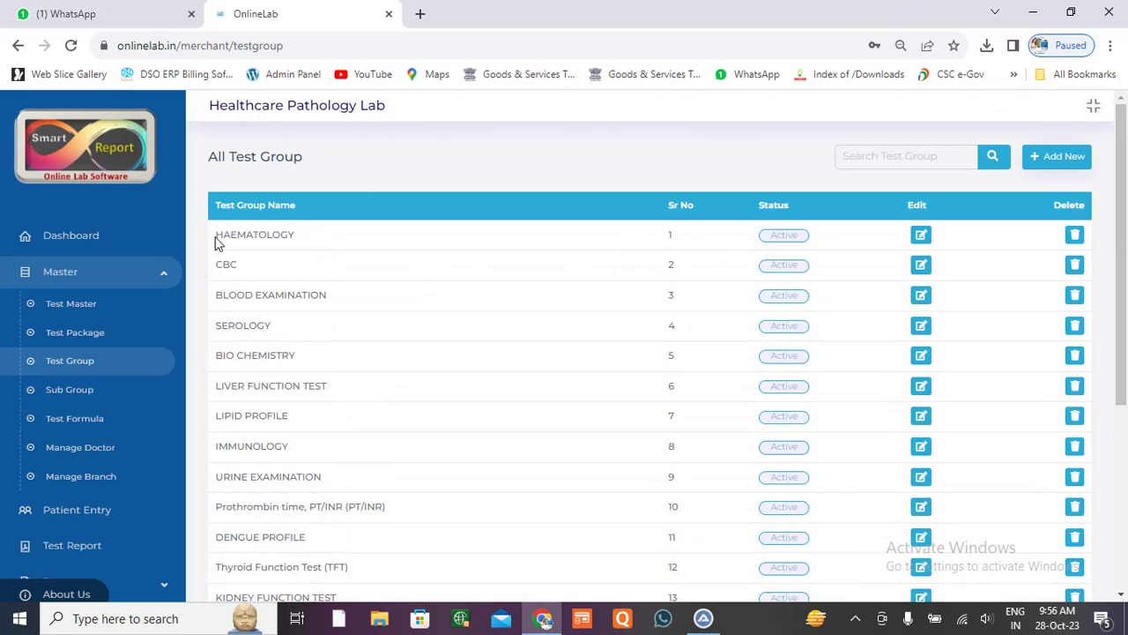
pyautogui.moveTo(218, 243); pyautogui.dragTo(354, 233)
pyautogui.scroll(-3, 919, 521)
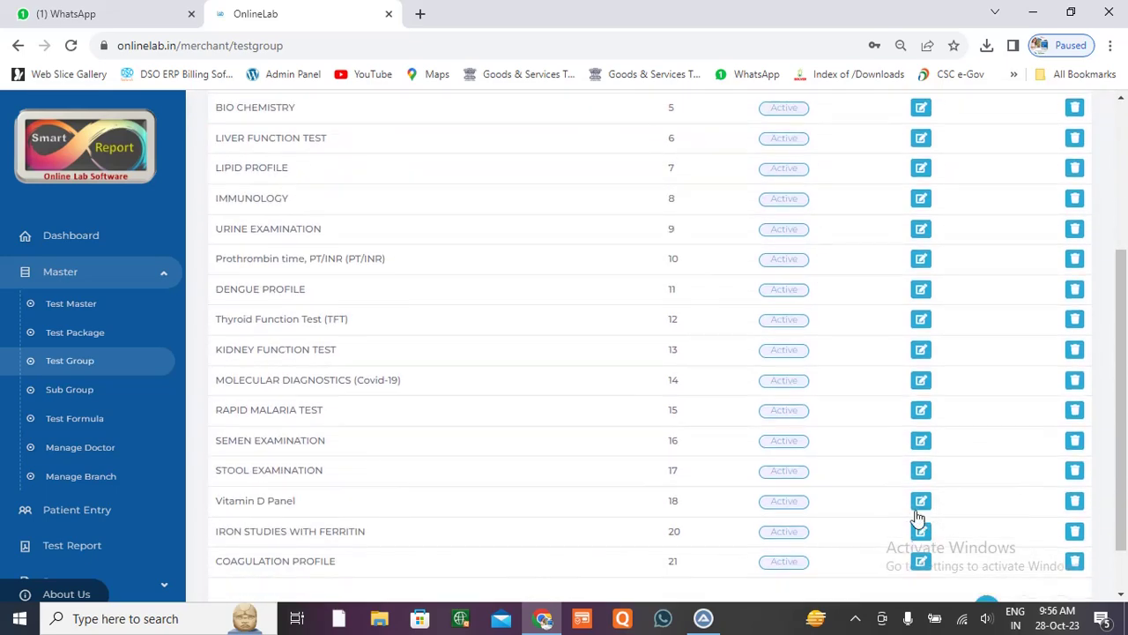
# Step: Review the second page of test groups, and check the blank form for creating a test group before returning to the list
pyautogui.click(1025, 546)
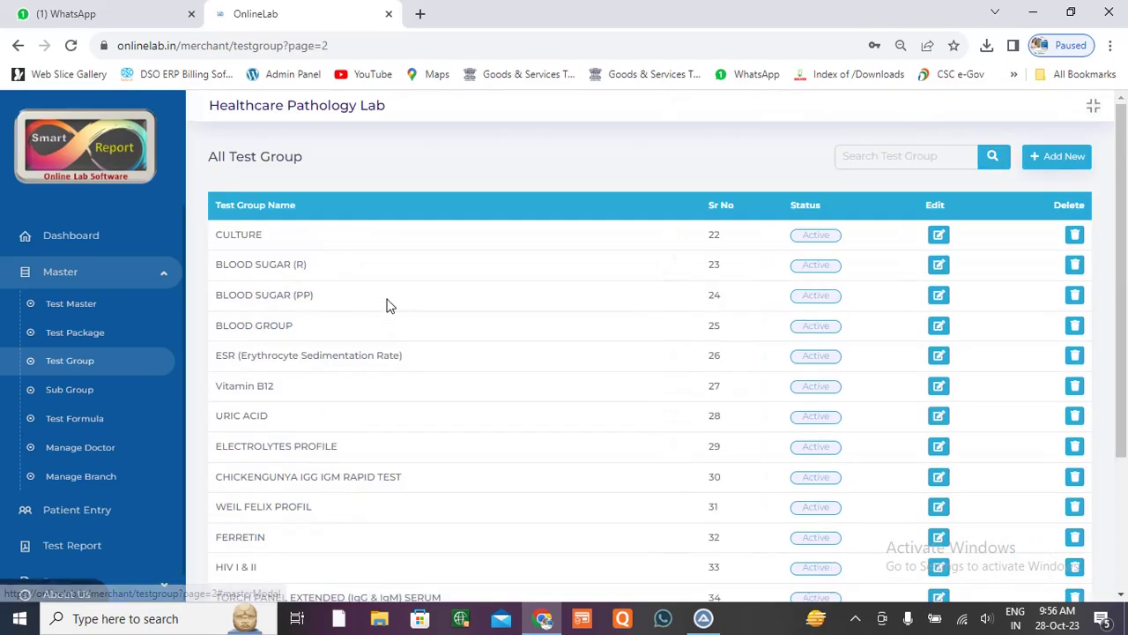
pyautogui.scroll(-3, 360, 361)
pyautogui.scroll(3, 330, 382)
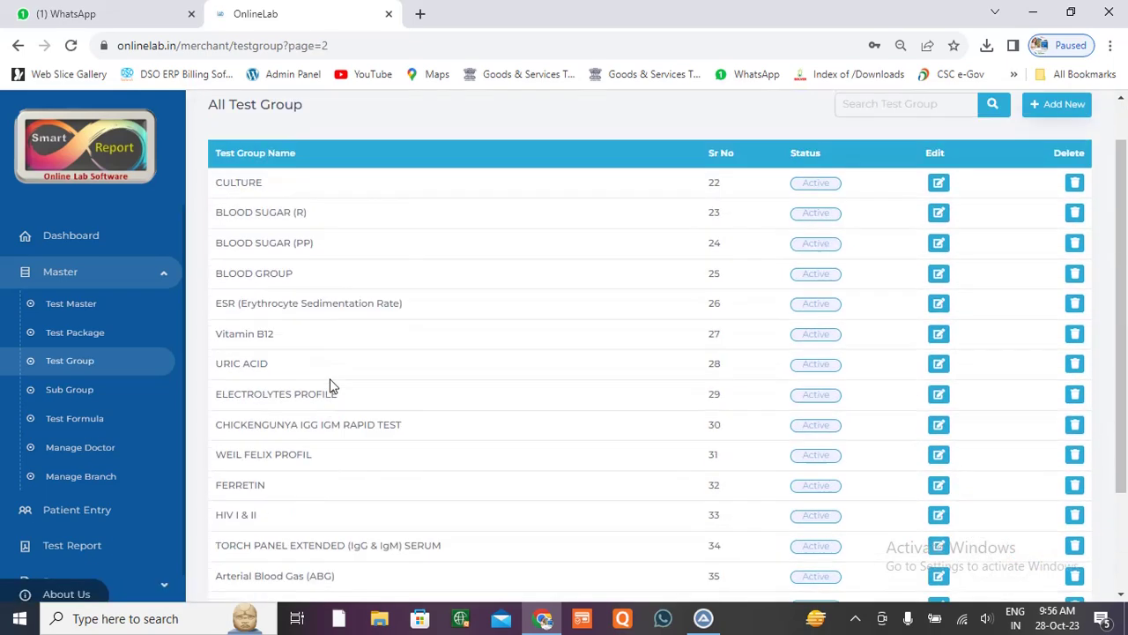
pyautogui.click(1045, 158)
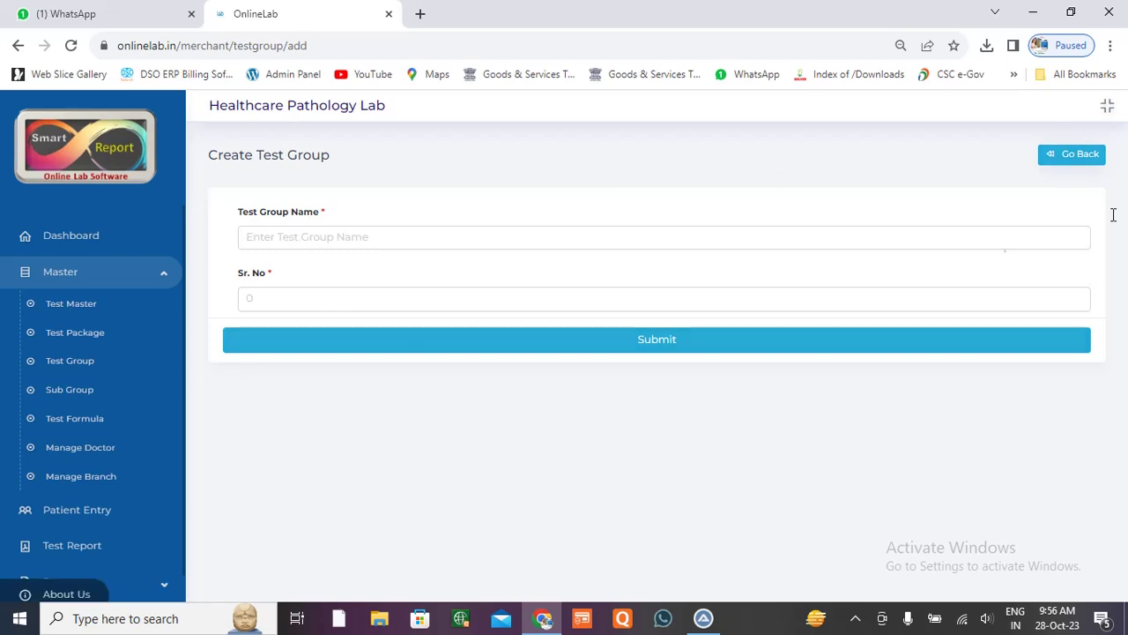
pyautogui.click(1065, 156)
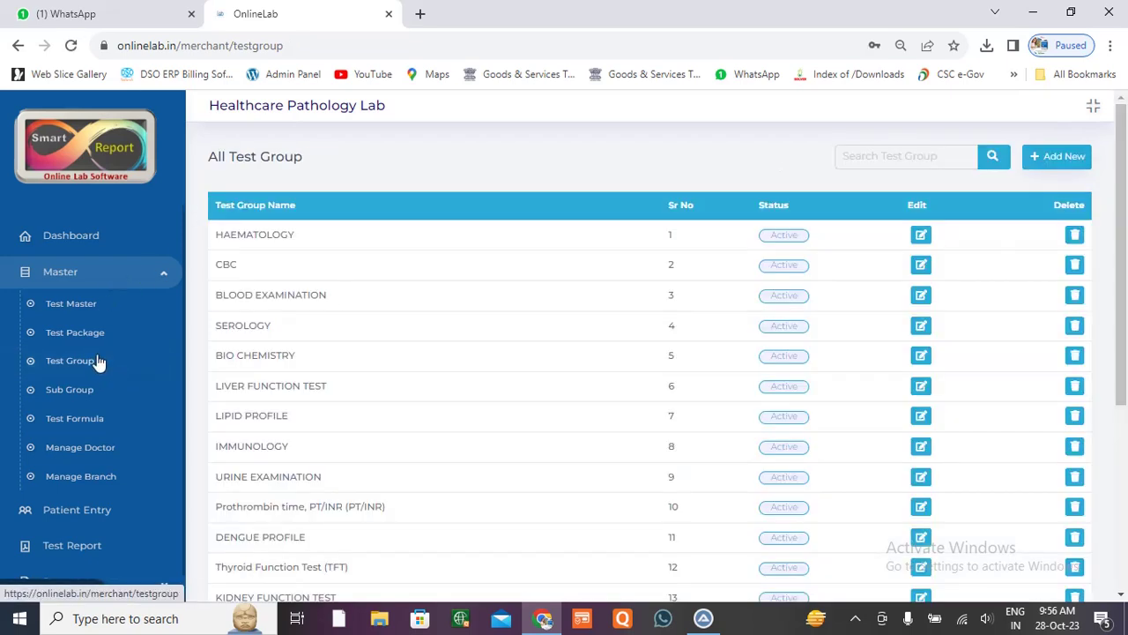
# Step: In the Sub Group section, examine the new sub group form with CBC as the test group, and return to the list without submitting
pyautogui.click(80, 280)
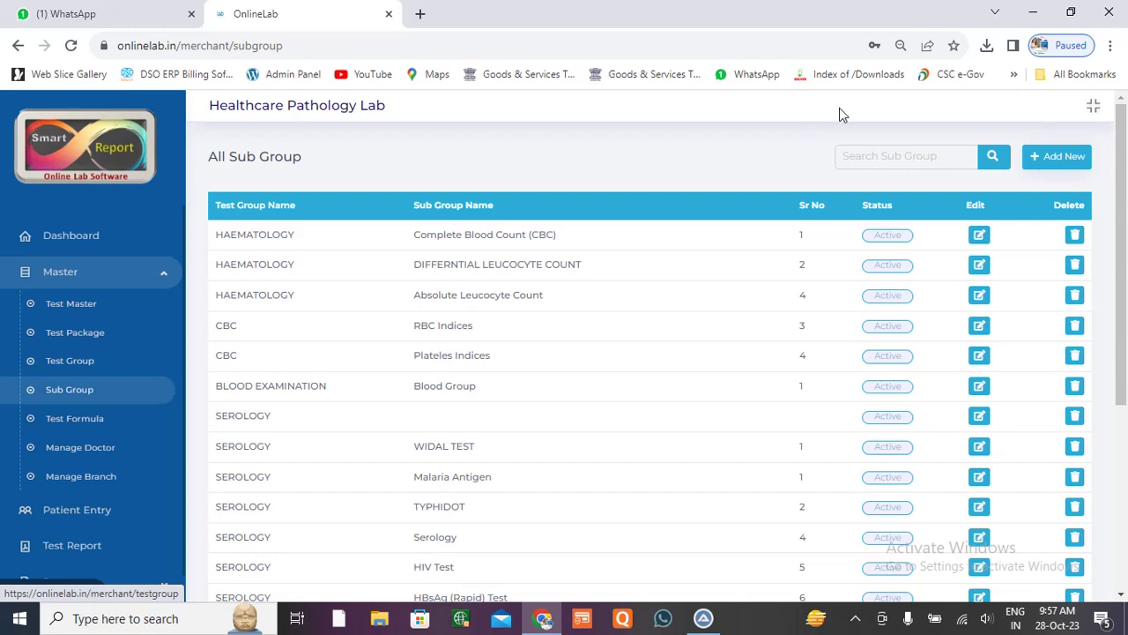
pyautogui.click(1047, 156)
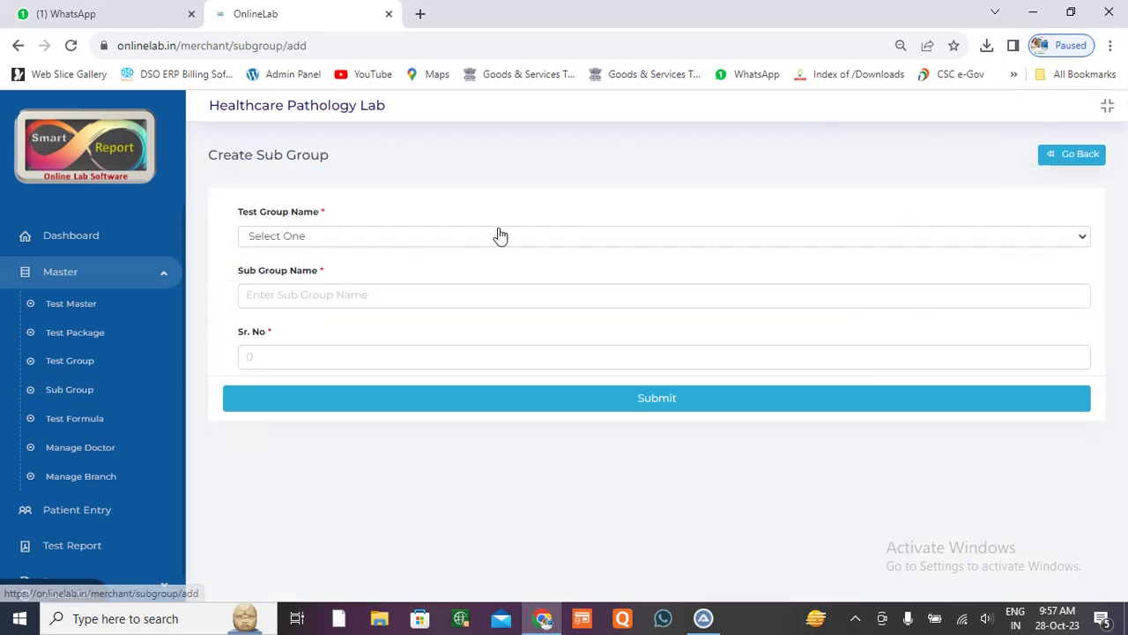
pyautogui.click(319, 237)
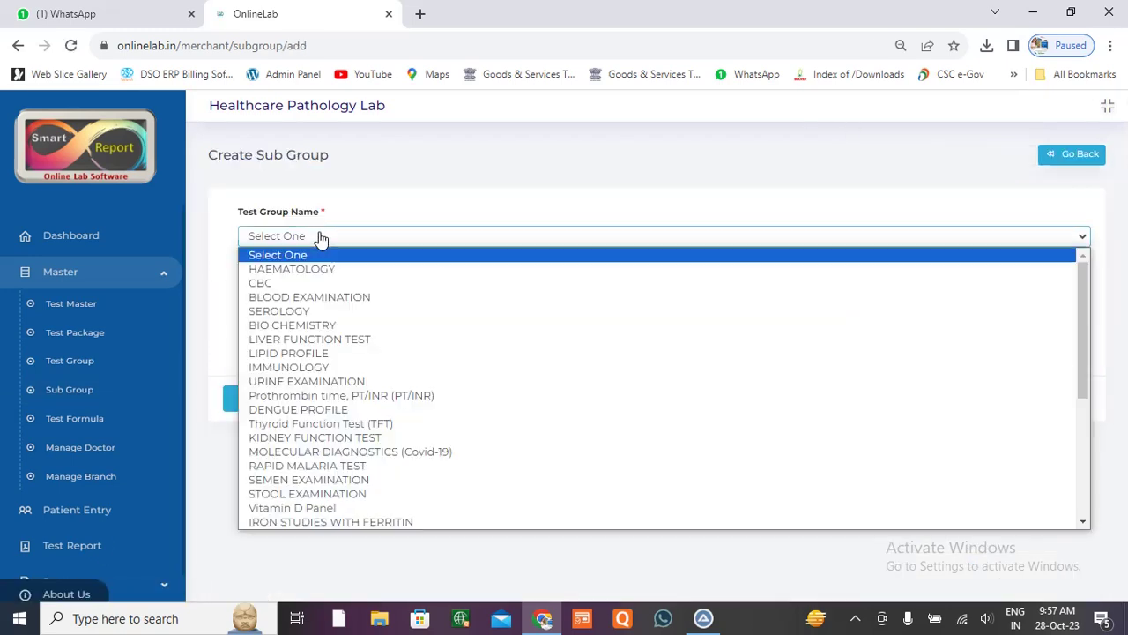
pyautogui.click(296, 283)
pyautogui.click(305, 295)
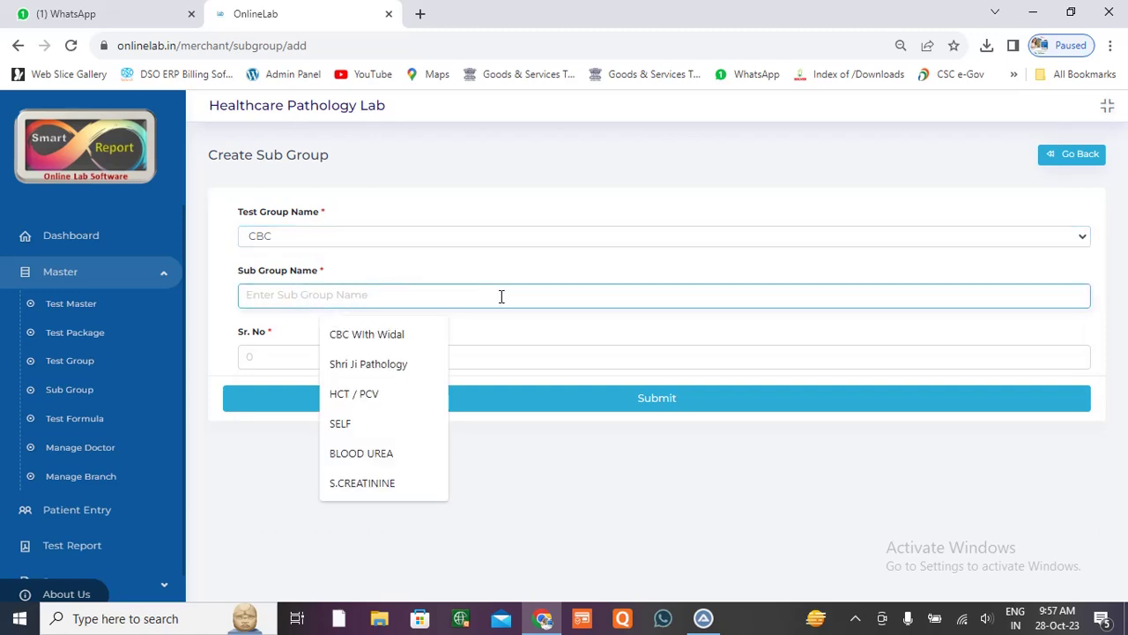
pyautogui.click(273, 359)
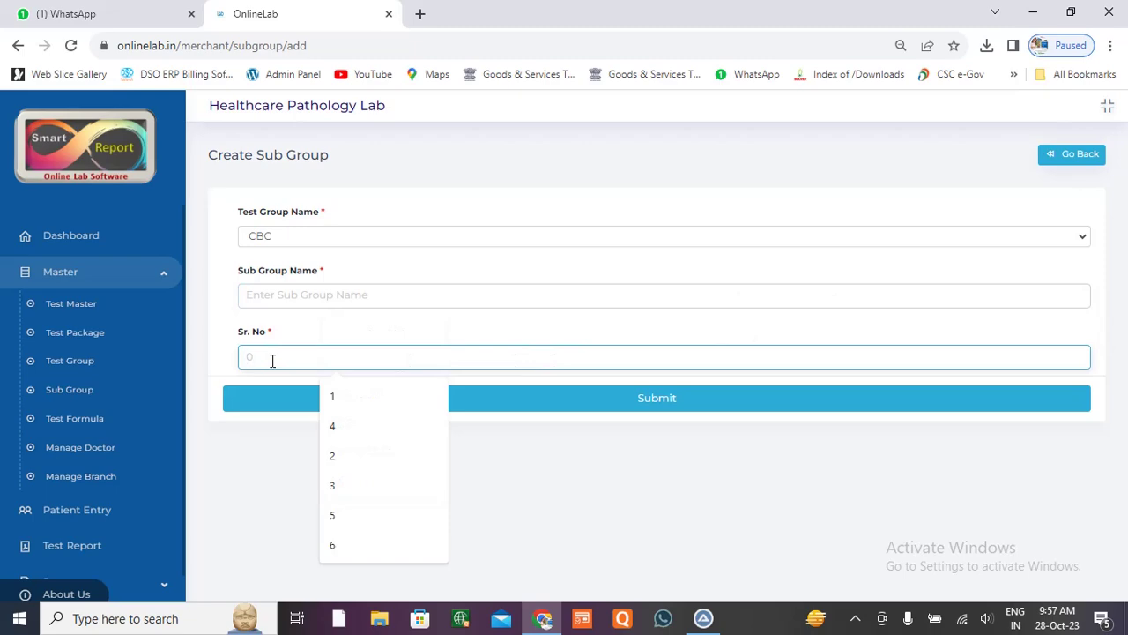
pyautogui.click(1053, 155)
pyautogui.scroll(-4, 675, 491)
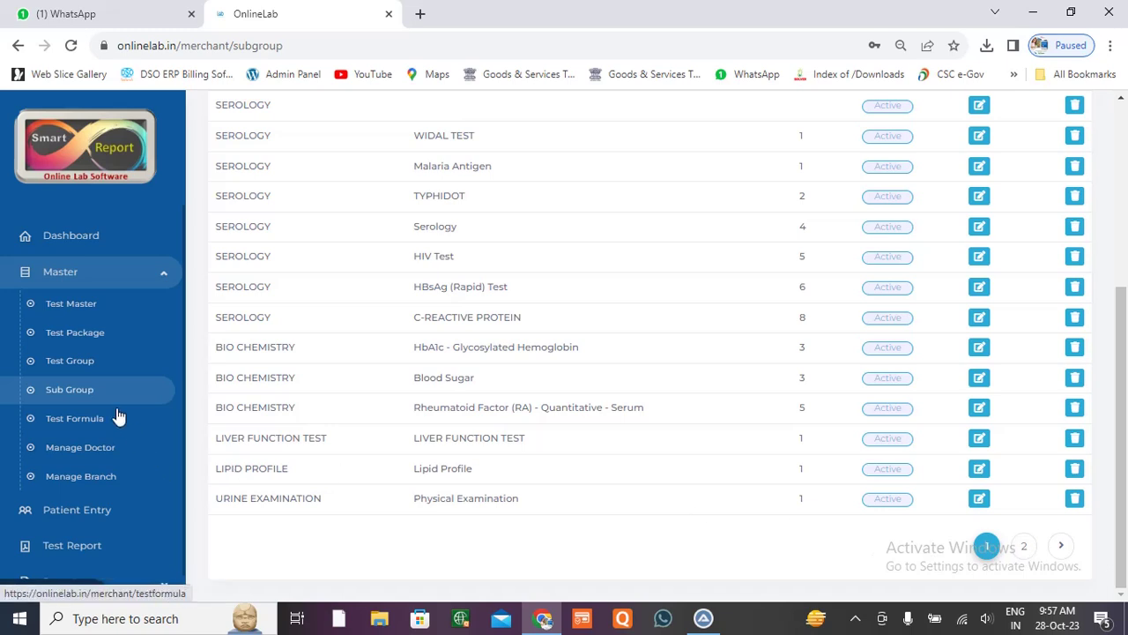
# Step: Open the Test Formula list in the master section and review the formulas defined for the tests
pyautogui.click(90, 282)
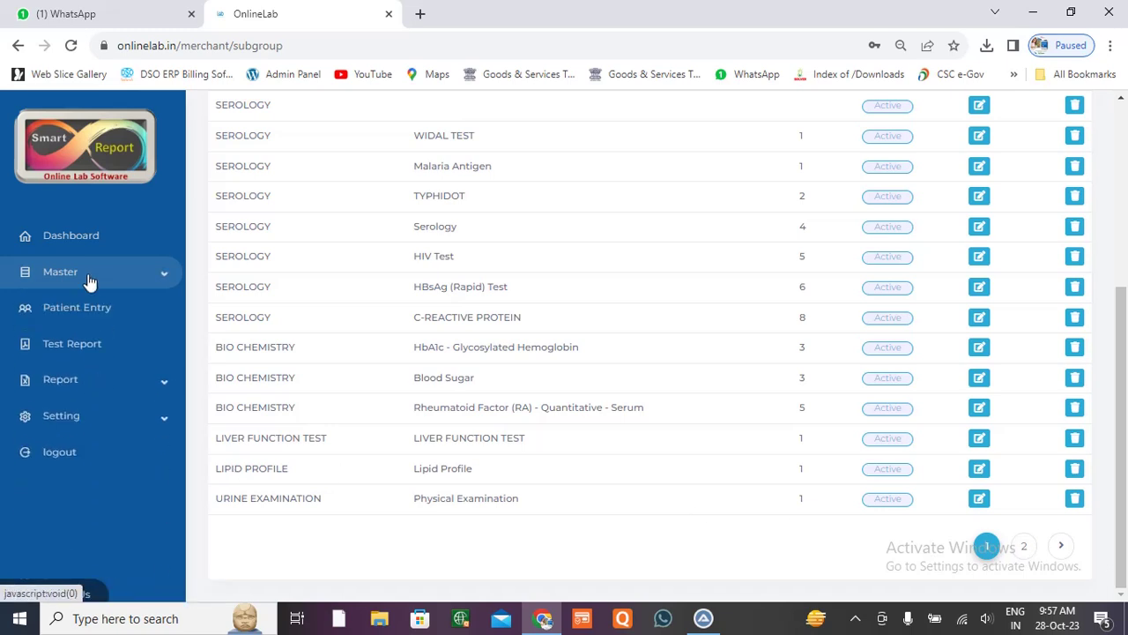
pyautogui.click(89, 280)
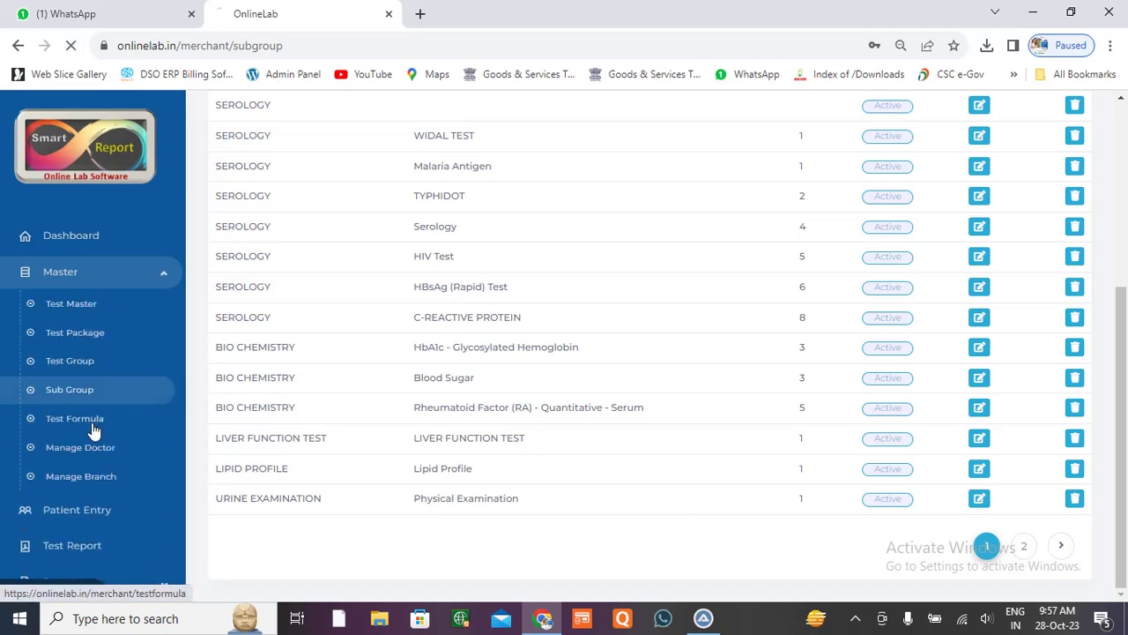
pyautogui.scroll(-1, 478, 284)
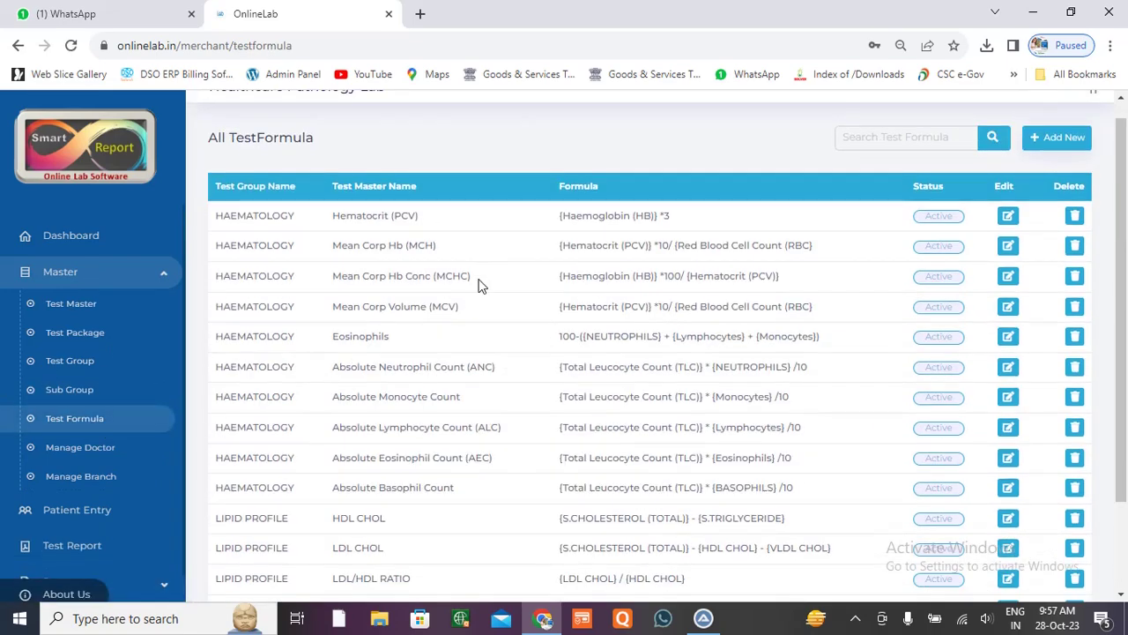
pyautogui.scroll(-3, 478, 284)
pyautogui.scroll(4, 478, 283)
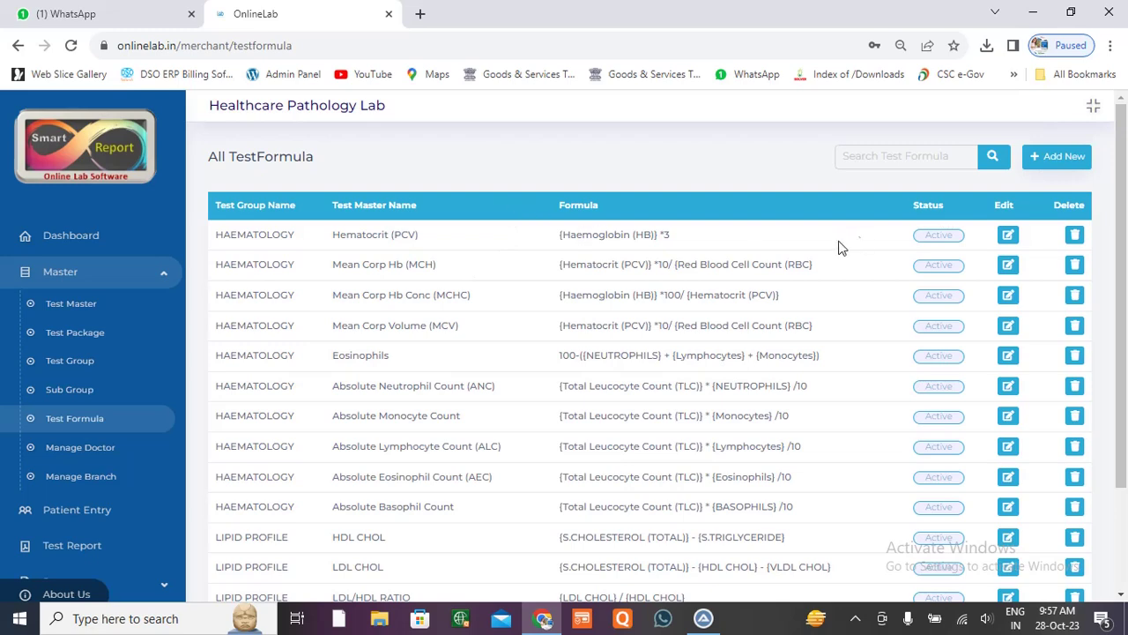
# Step: Start a new test formula with CBC as the group and MCH as the test
pyautogui.click(1061, 157)
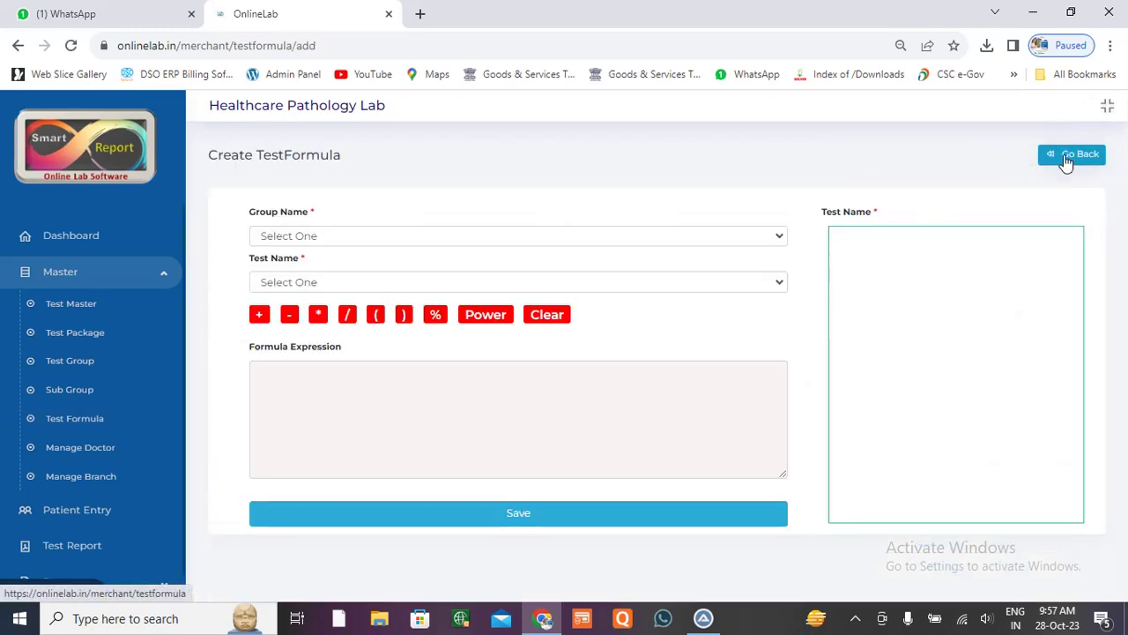
pyautogui.click(776, 236)
pyautogui.click(363, 353)
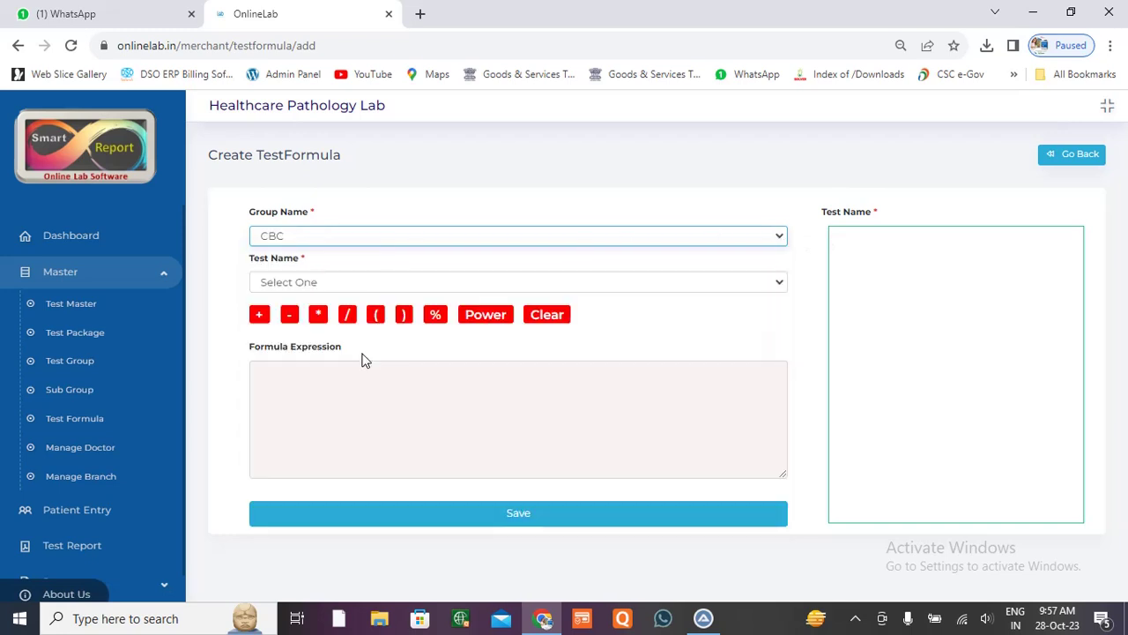
pyautogui.click(774, 282)
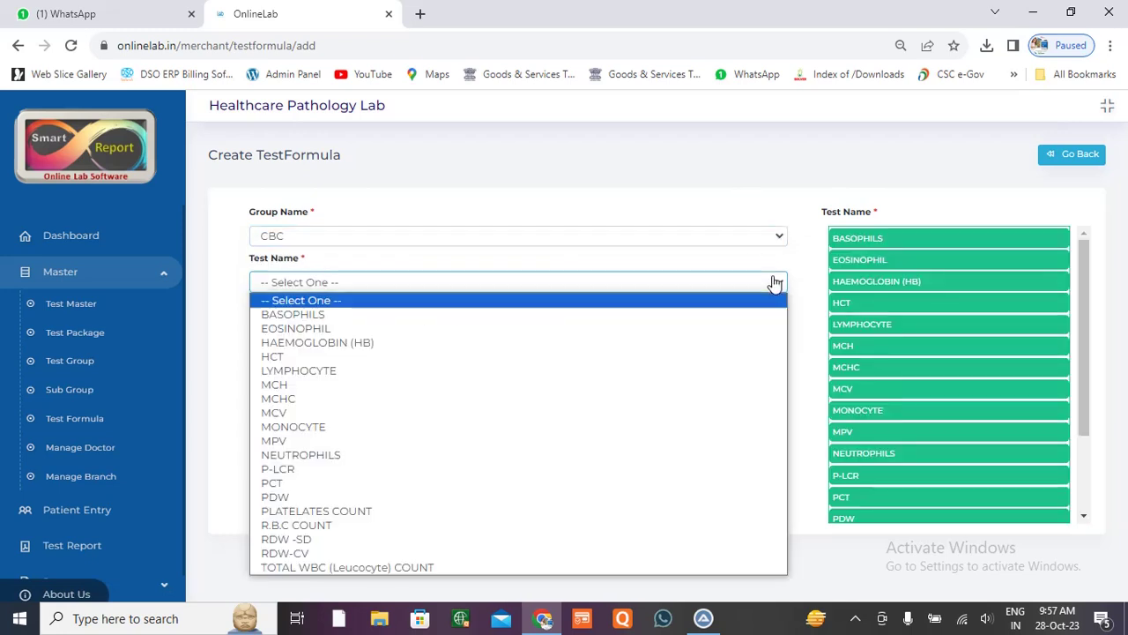
pyautogui.click(351, 384)
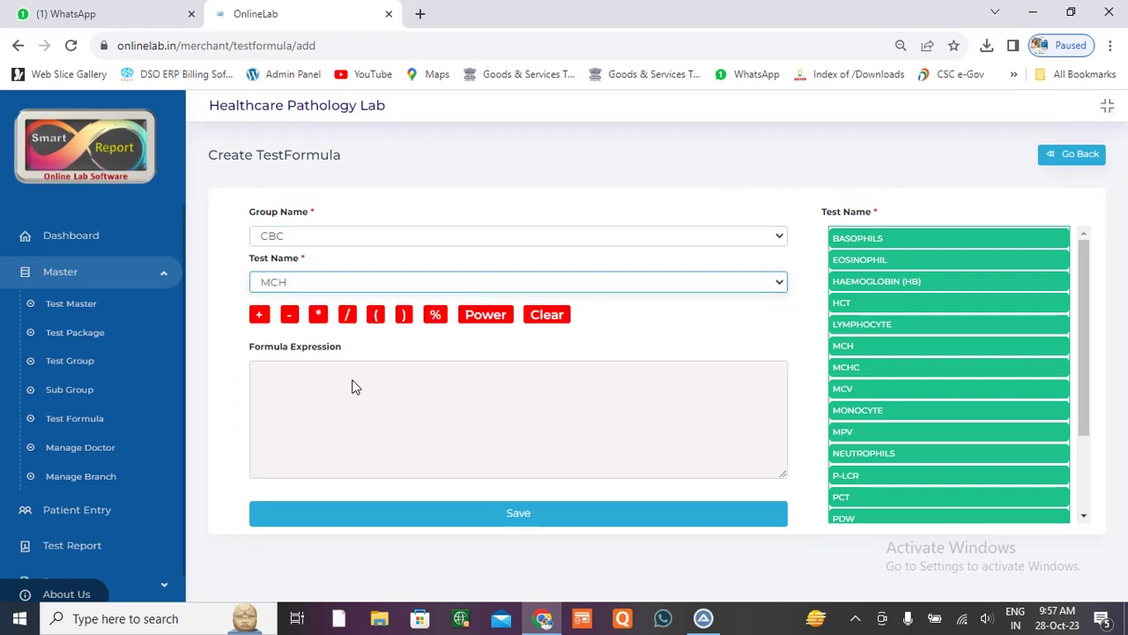
# Step: Begin the formula expression with TOTAL WBC (Leucocyte) COUNT and a division operator, and return to the formula list without saving
pyautogui.click(304, 375)
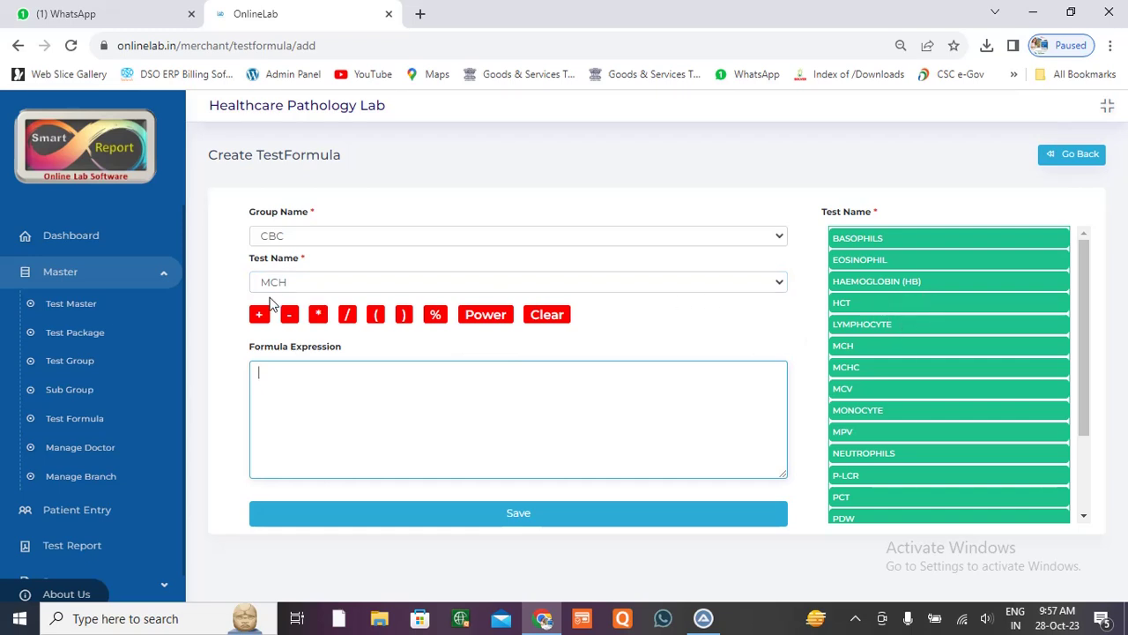
pyautogui.scroll(-3, 995, 347)
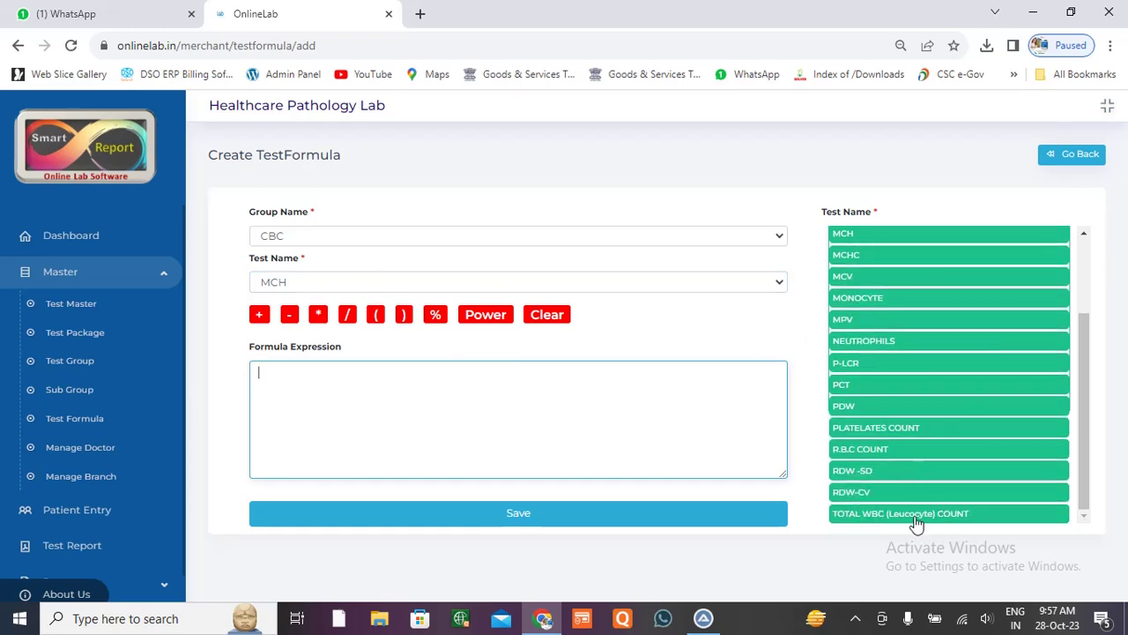
pyautogui.click(873, 517)
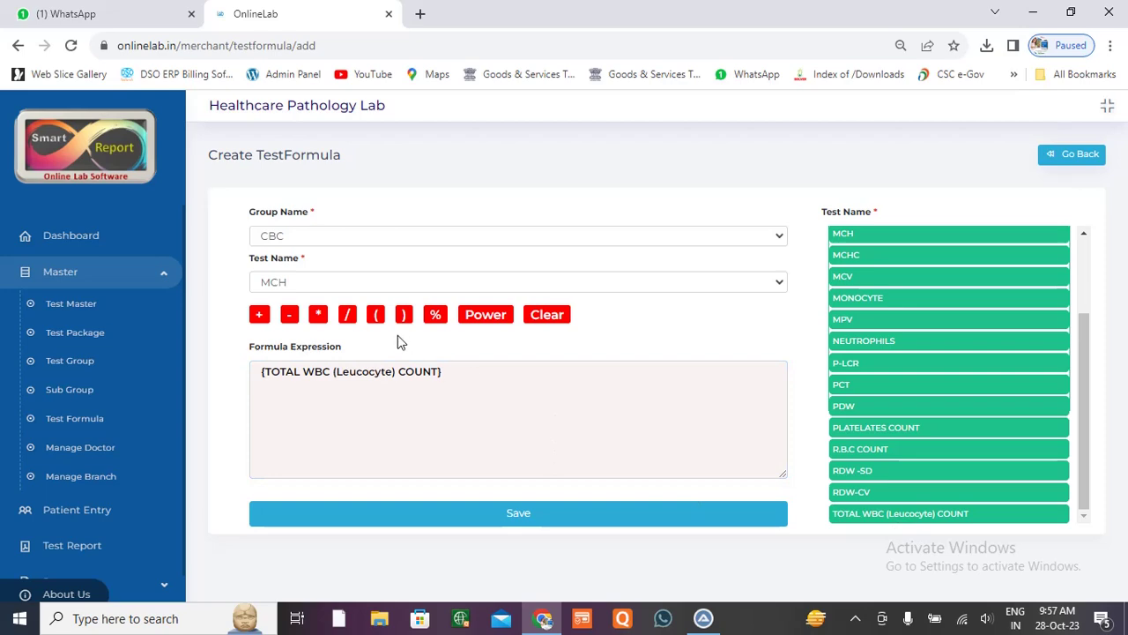
pyautogui.click(355, 320)
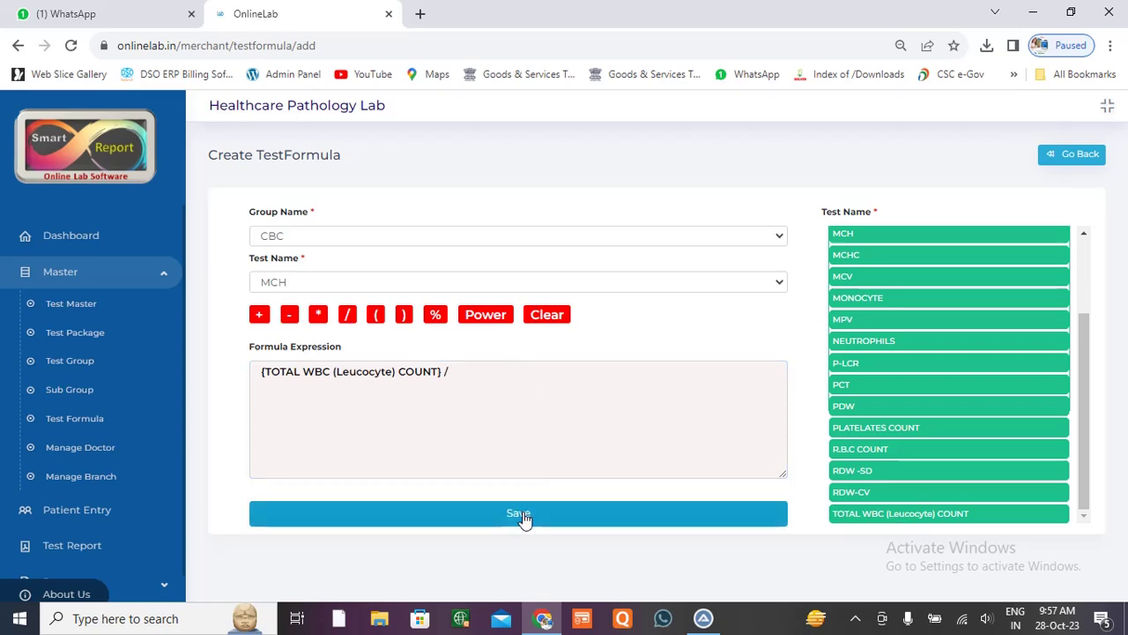
pyautogui.click(1072, 158)
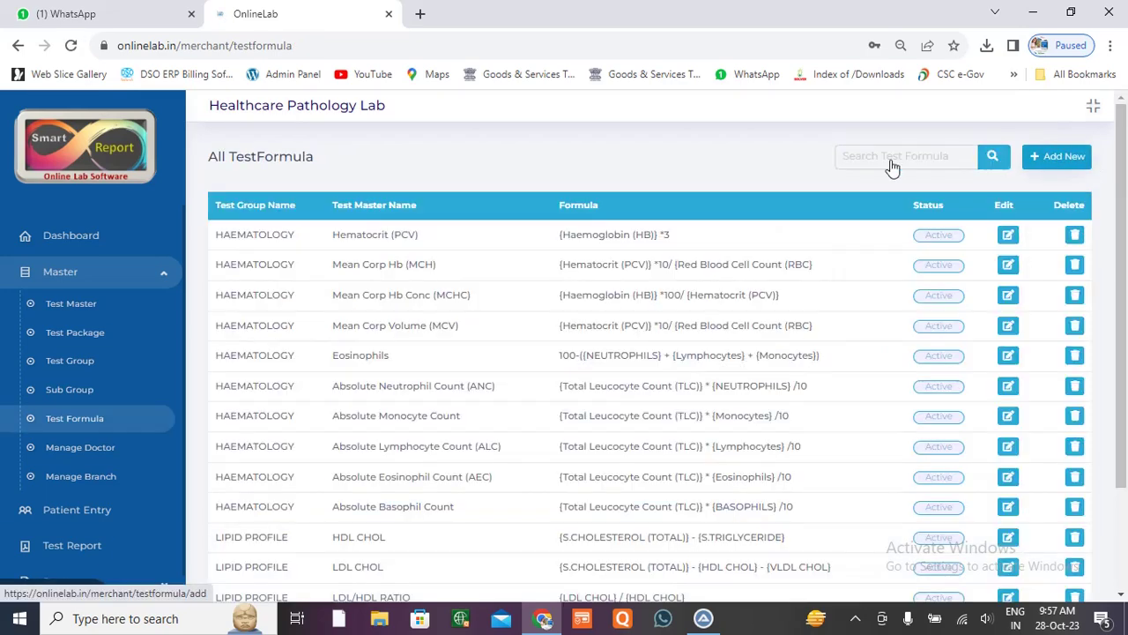
# Step: Review the full list of haematology and lipid profile test formulas
pyautogui.click(97, 422)
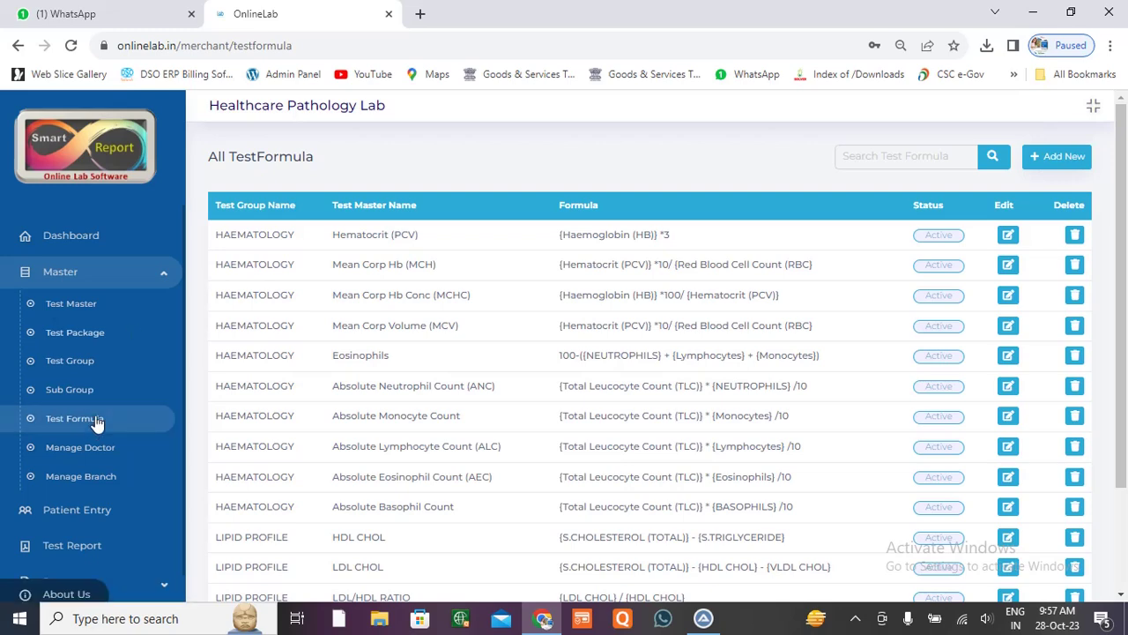
pyautogui.scroll(-2, 914, 335)
pyautogui.scroll(2, 783, 320)
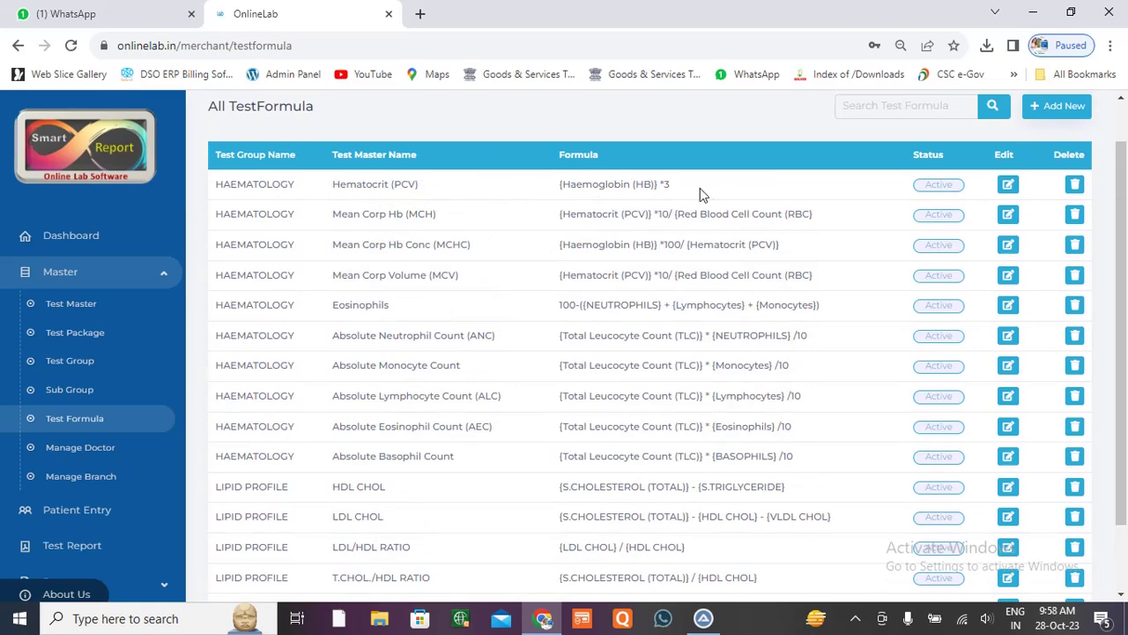
pyautogui.scroll(-2, 626, 312)
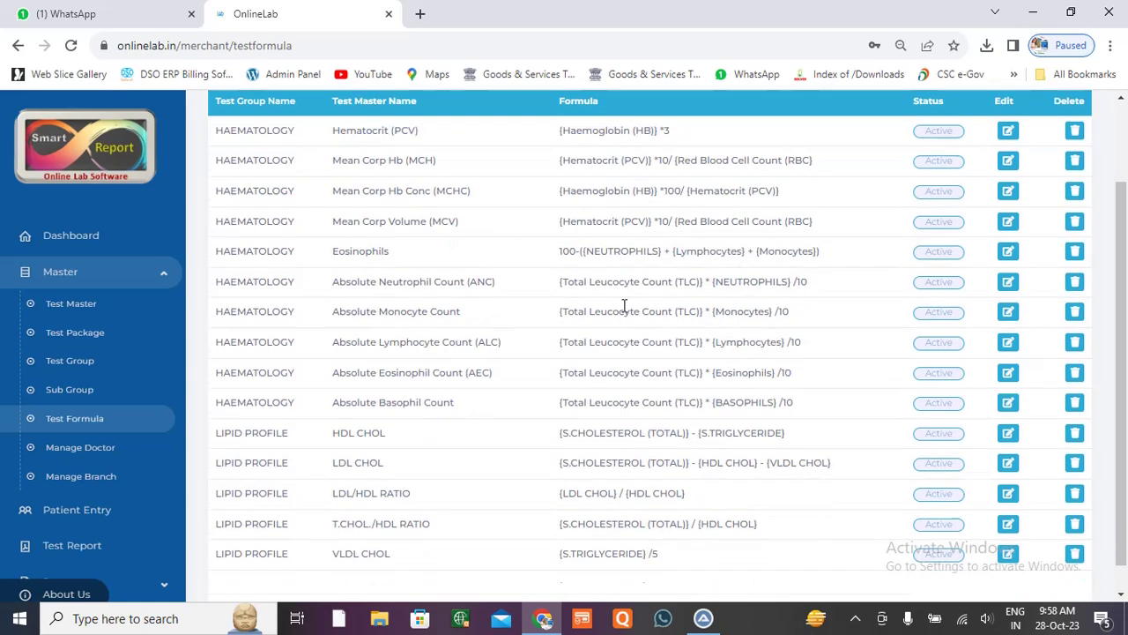
pyautogui.scroll(3, 352, 326)
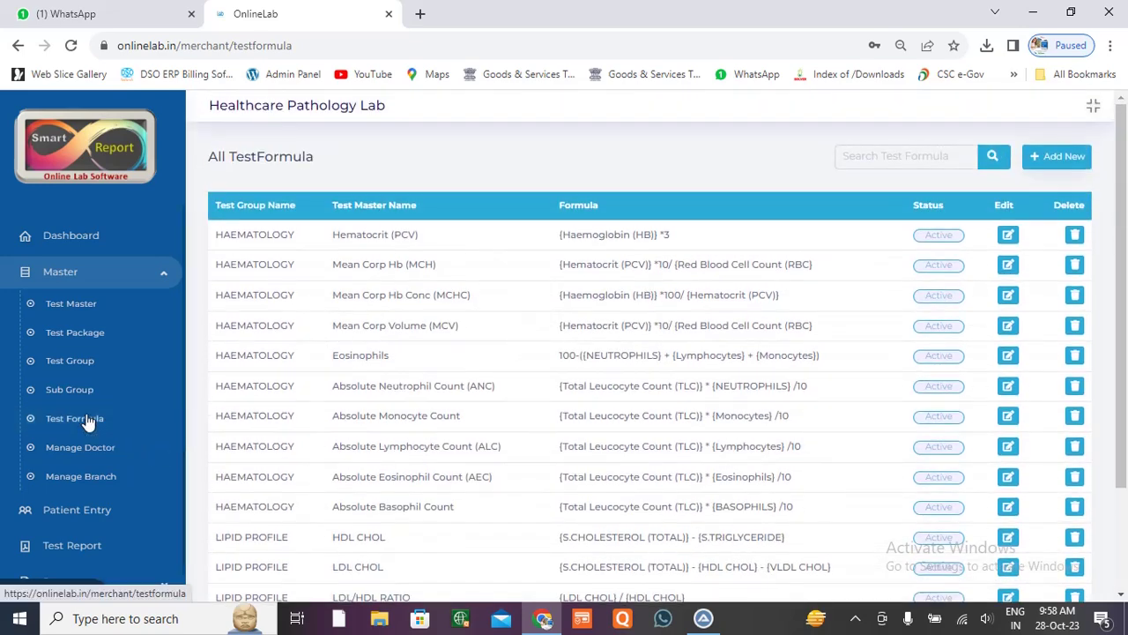
# Step: Open the Manage Doctor section, examine each field of the blank new doctor form, and return to the list without submitting
pyautogui.click(127, 277)
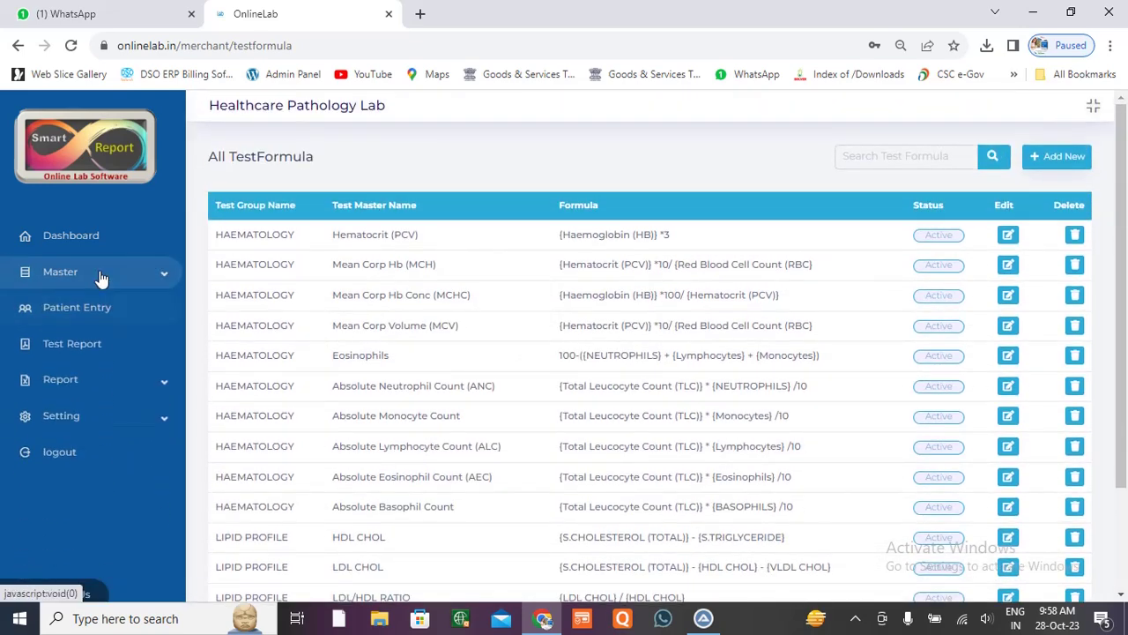
pyautogui.click(96, 275)
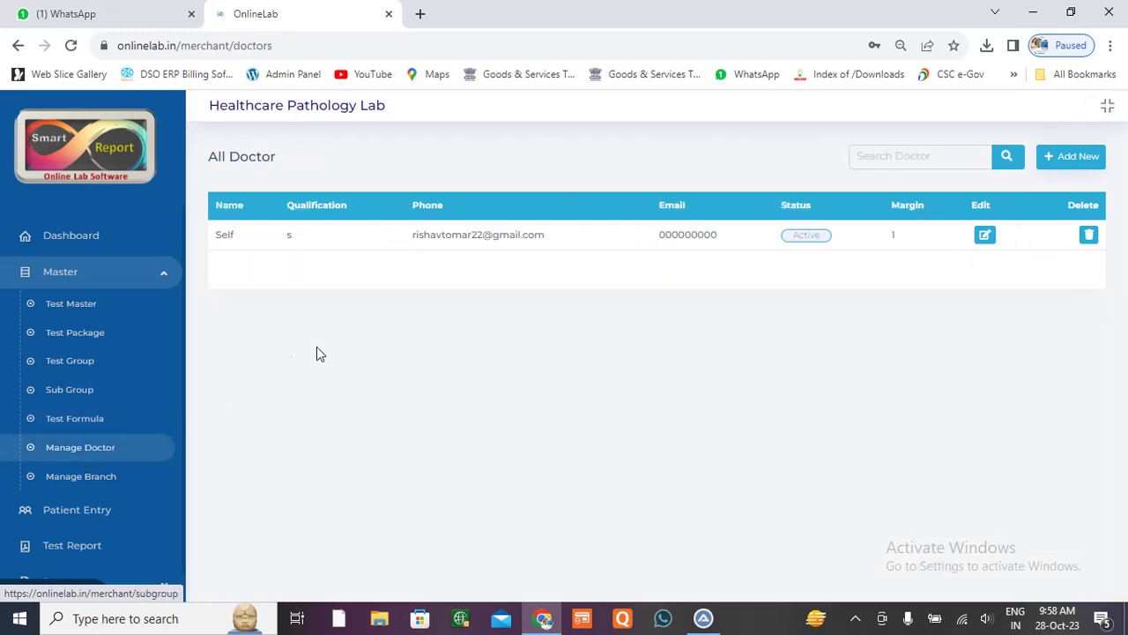
pyautogui.click(1066, 166)
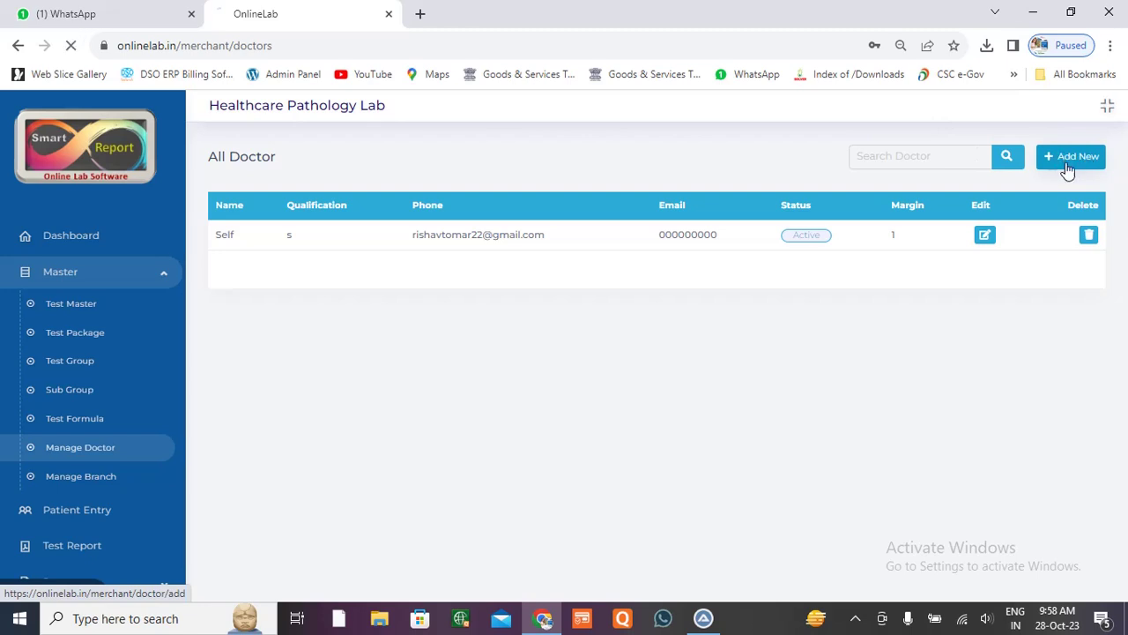
pyautogui.click(403, 240)
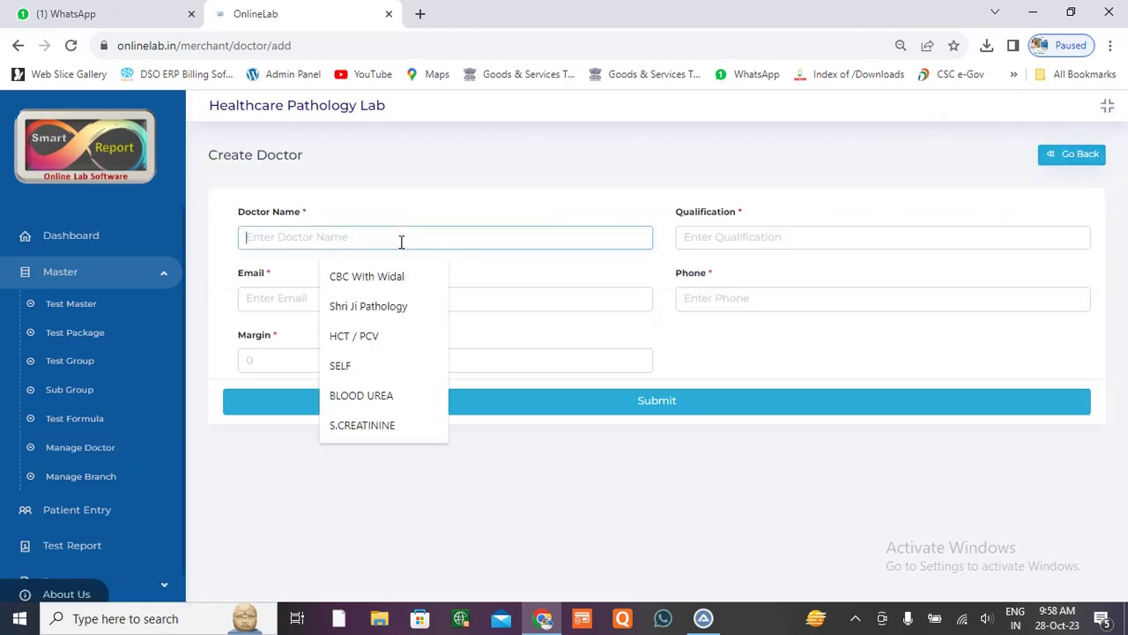
pyautogui.click(710, 238)
pyautogui.click(424, 297)
pyautogui.click(769, 297)
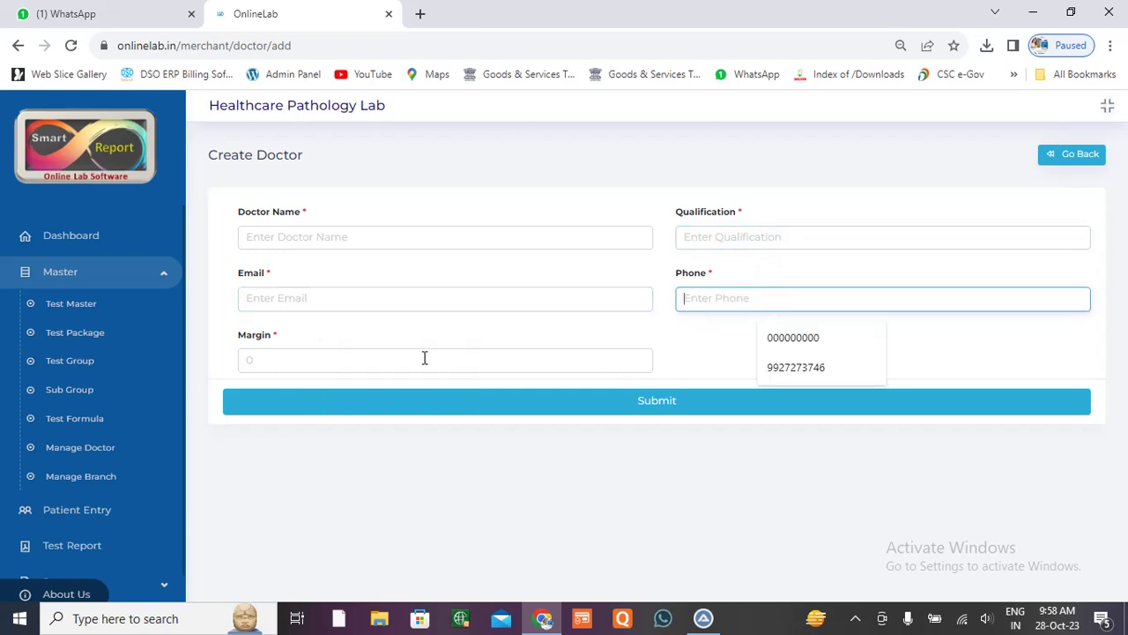
pyautogui.click(424, 358)
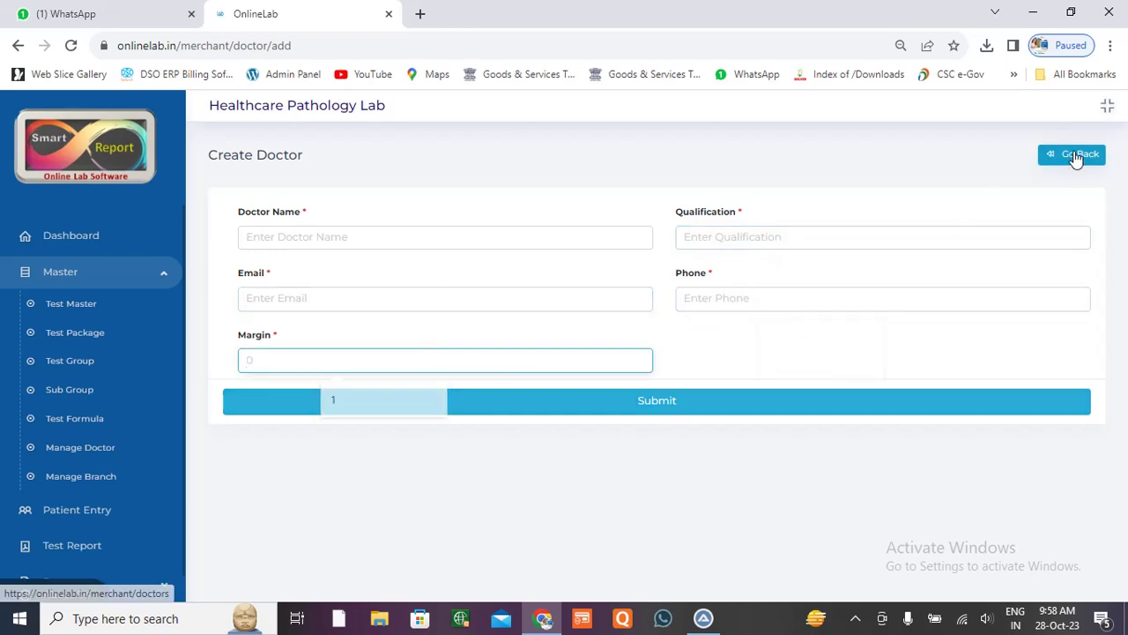
pyautogui.click(1075, 157)
# Step: Open the Manage Branch section and review the branch list and the lab name in the page header
pyautogui.click(88, 487)
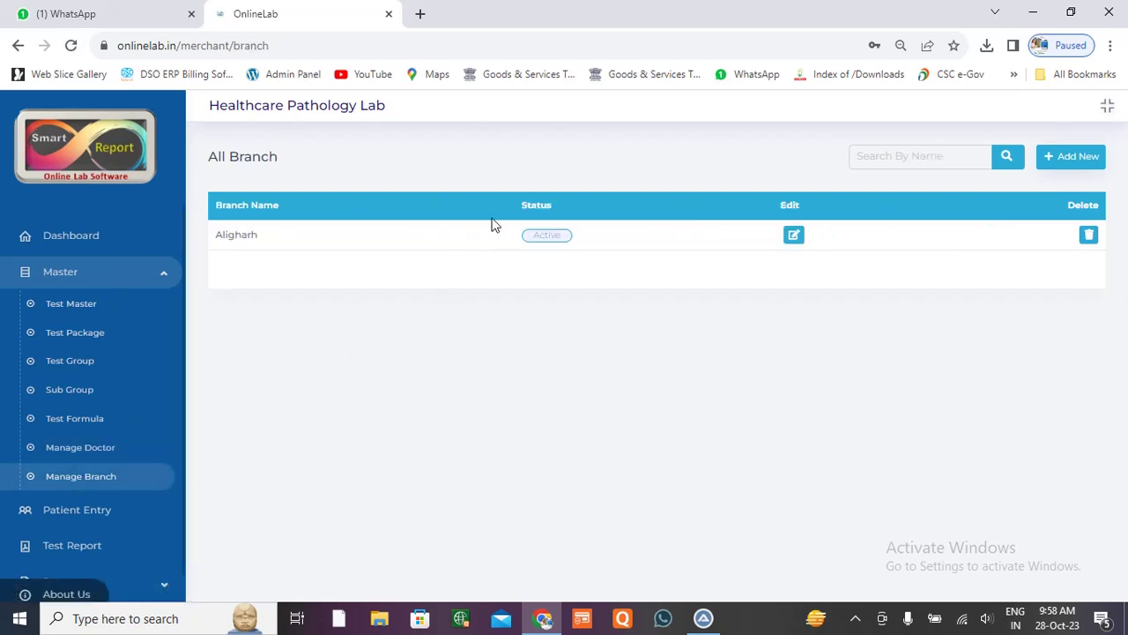
pyautogui.moveTo(277, 155); pyautogui.dragTo(210, 156)
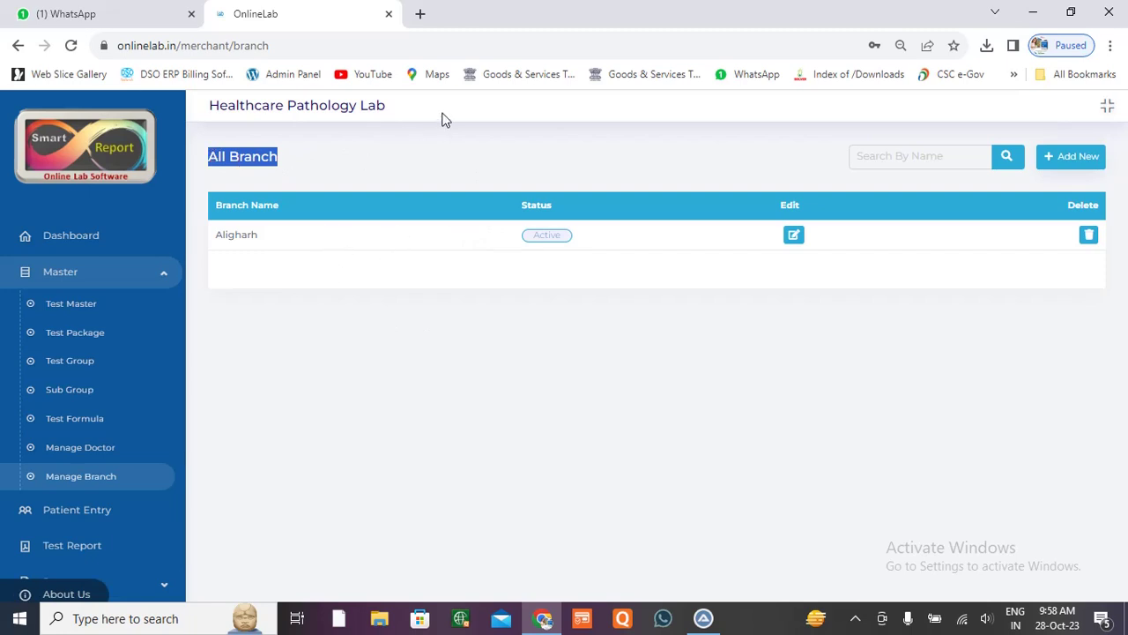
pyautogui.click(443, 151)
pyautogui.moveTo(209, 107); pyautogui.dragTo(406, 123)
pyautogui.click(449, 108)
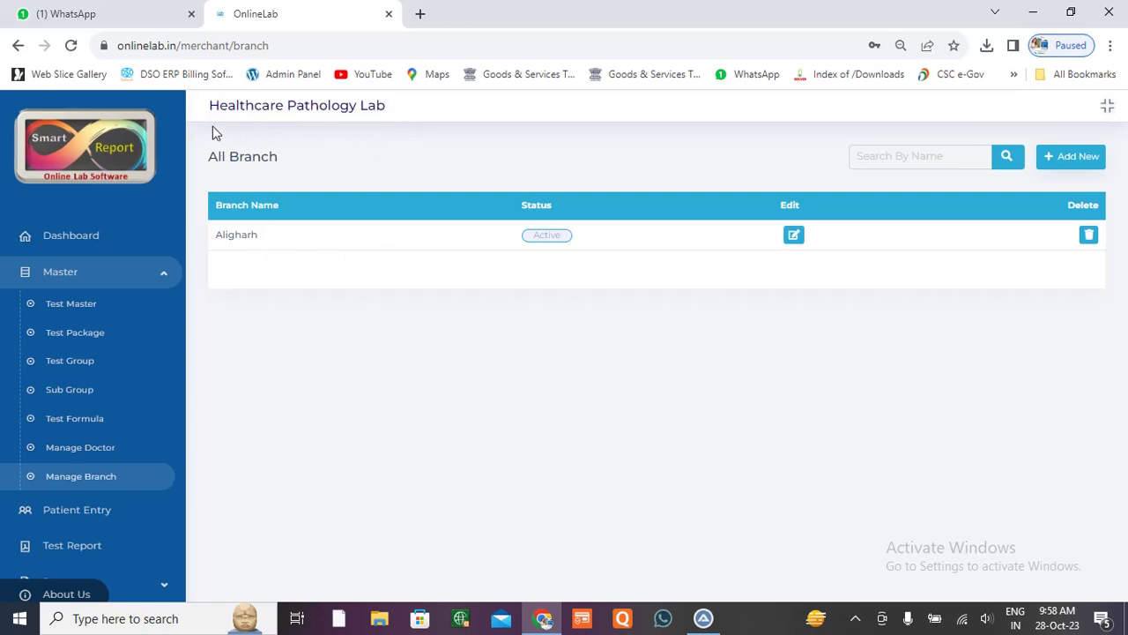
pyautogui.moveTo(211, 106); pyautogui.dragTo(368, 97)
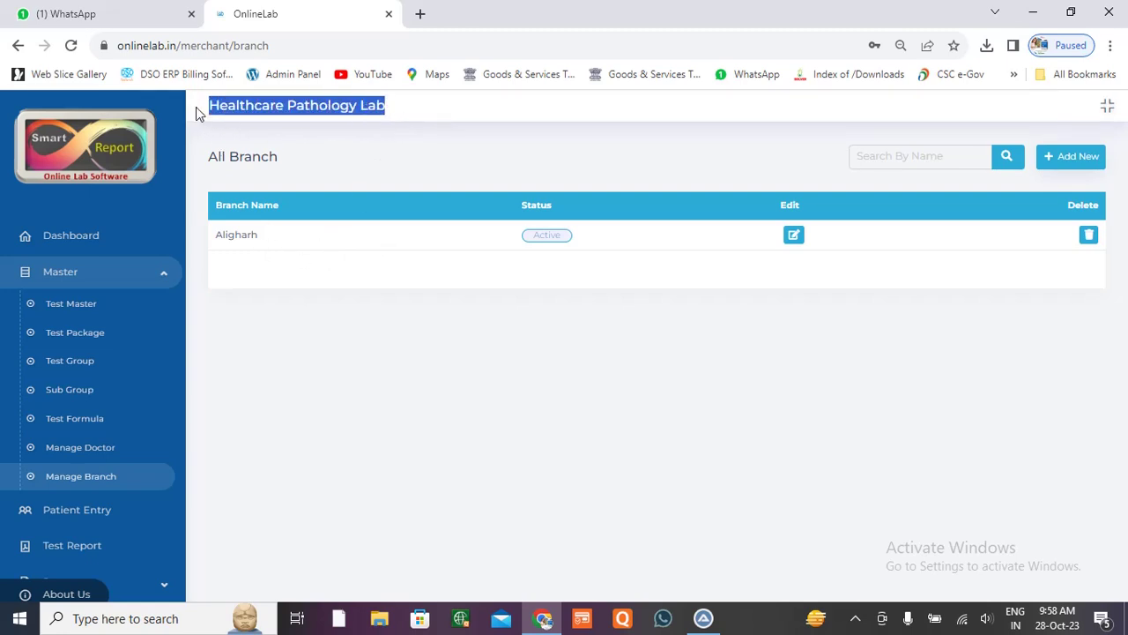
pyautogui.click(358, 105)
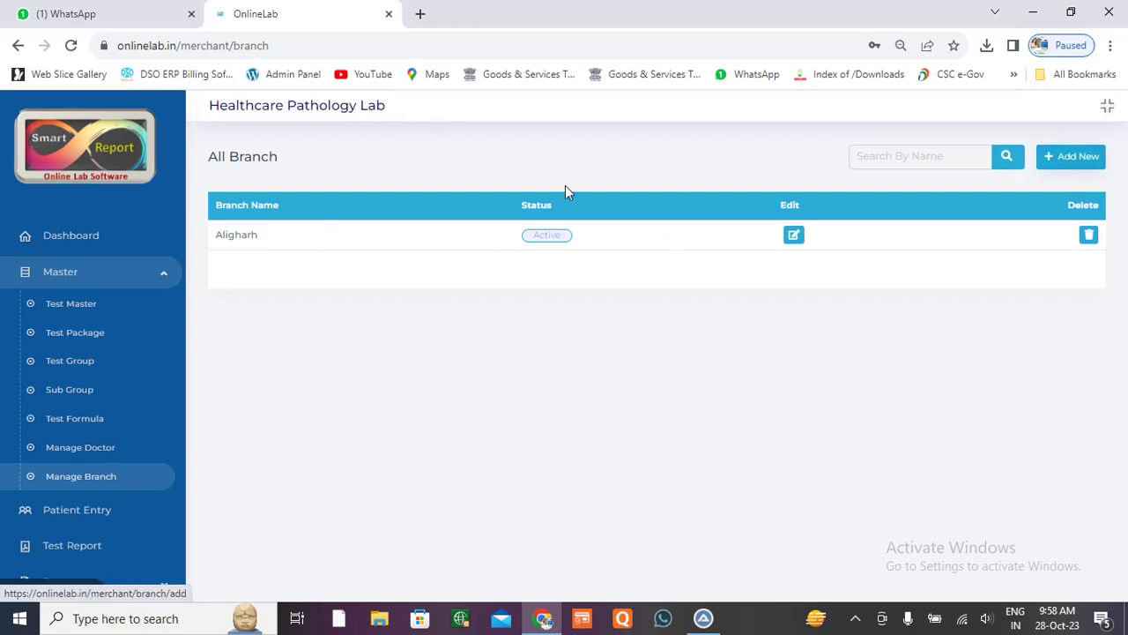
pyautogui.moveTo(210, 106); pyautogui.dragTo(411, 106)
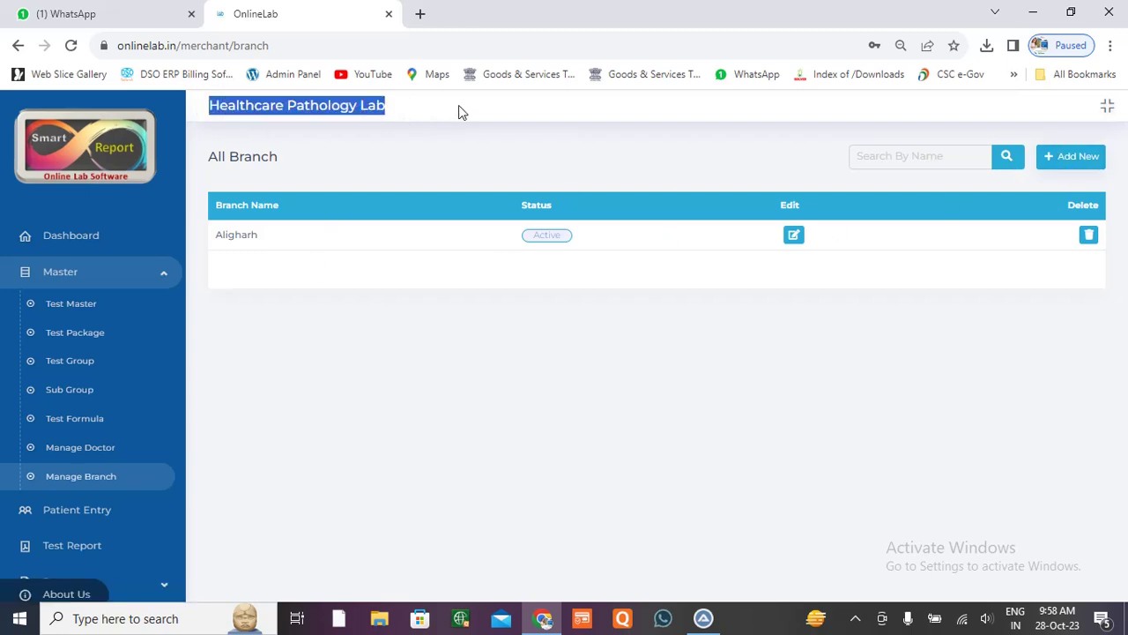
pyautogui.click(288, 137)
pyautogui.moveTo(211, 111); pyautogui.dragTo(460, 107)
# Step: Return to the dashboard and review the lab name, the Master section's entries and the dashboard heading
pyautogui.click(75, 238)
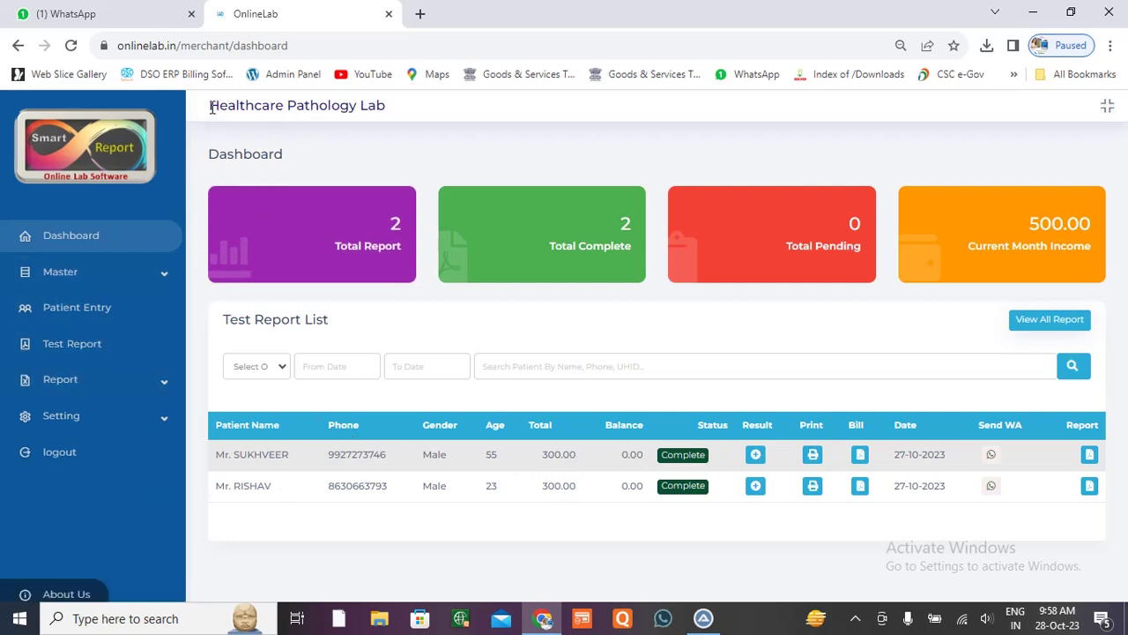
pyautogui.moveTo(211, 107); pyautogui.dragTo(412, 107)
pyautogui.click(473, 119)
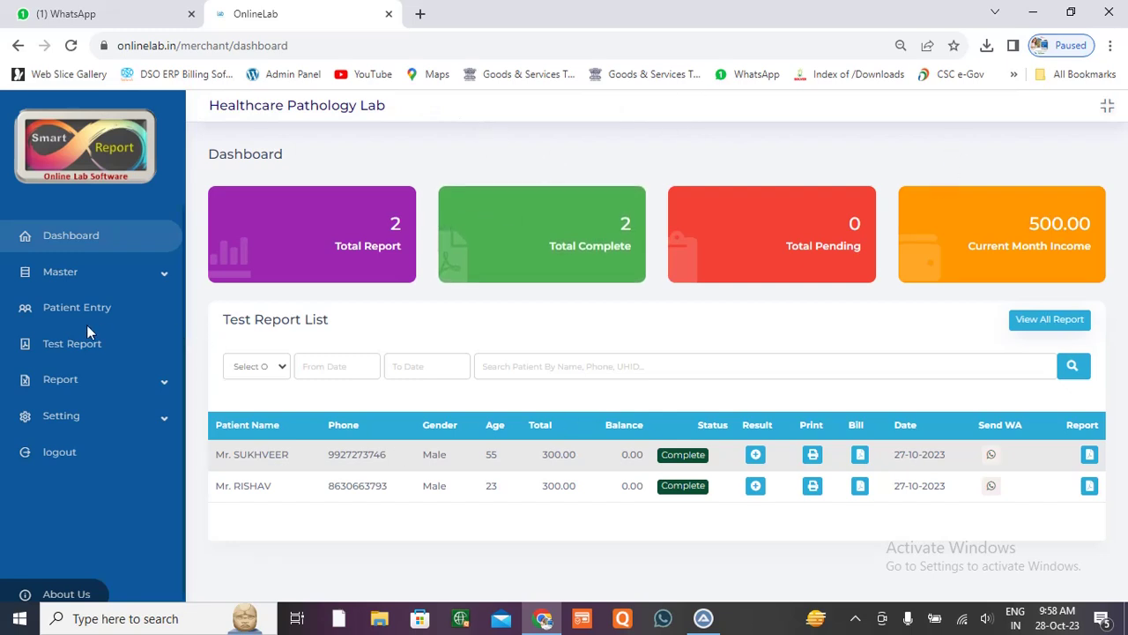
pyautogui.click(90, 245)
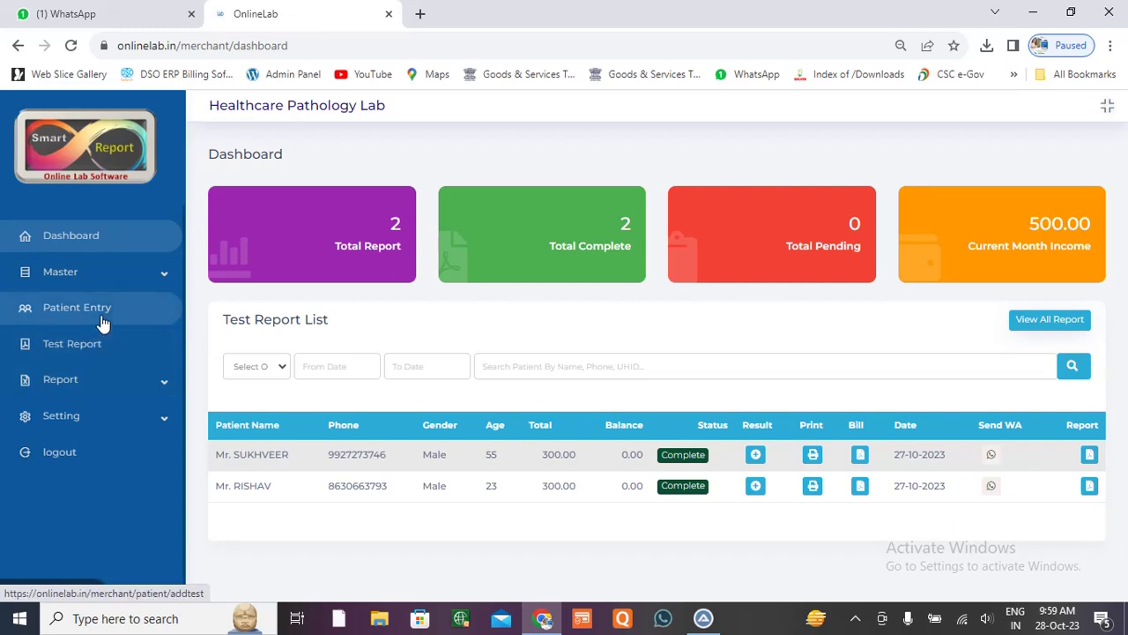
pyautogui.click(107, 275)
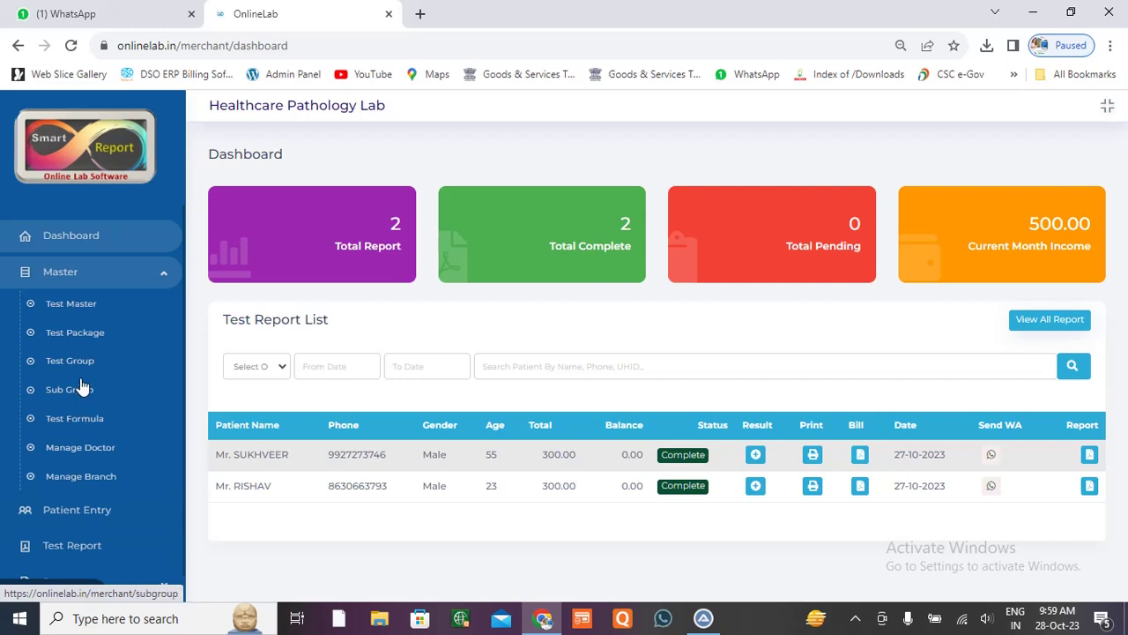
pyautogui.click(148, 277)
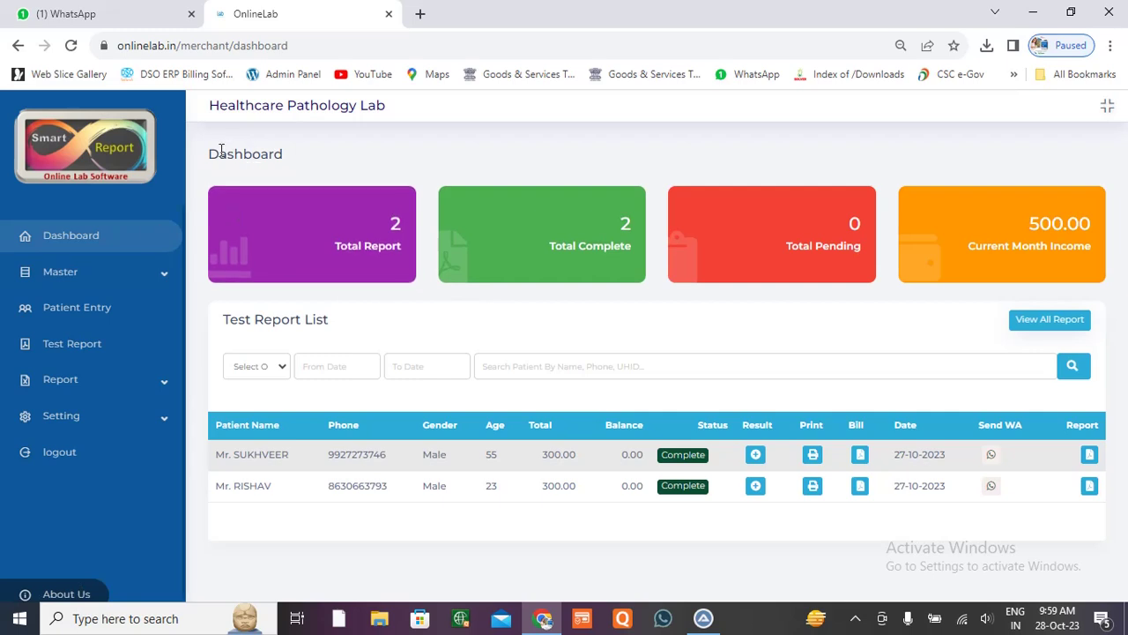
pyautogui.moveTo(212, 153); pyautogui.dragTo(287, 154)
pyautogui.click(358, 152)
# Step: Open the patient entry form and load an existing patient's details by searching for the patient's phone number
pyautogui.click(26, 311)
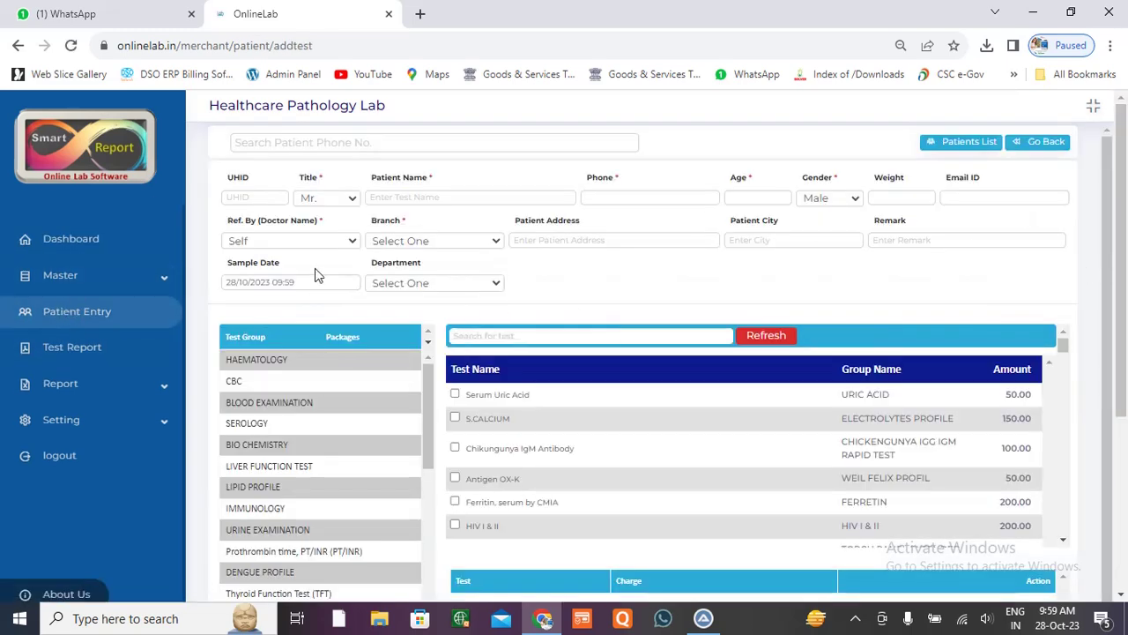
pyautogui.click(380, 142)
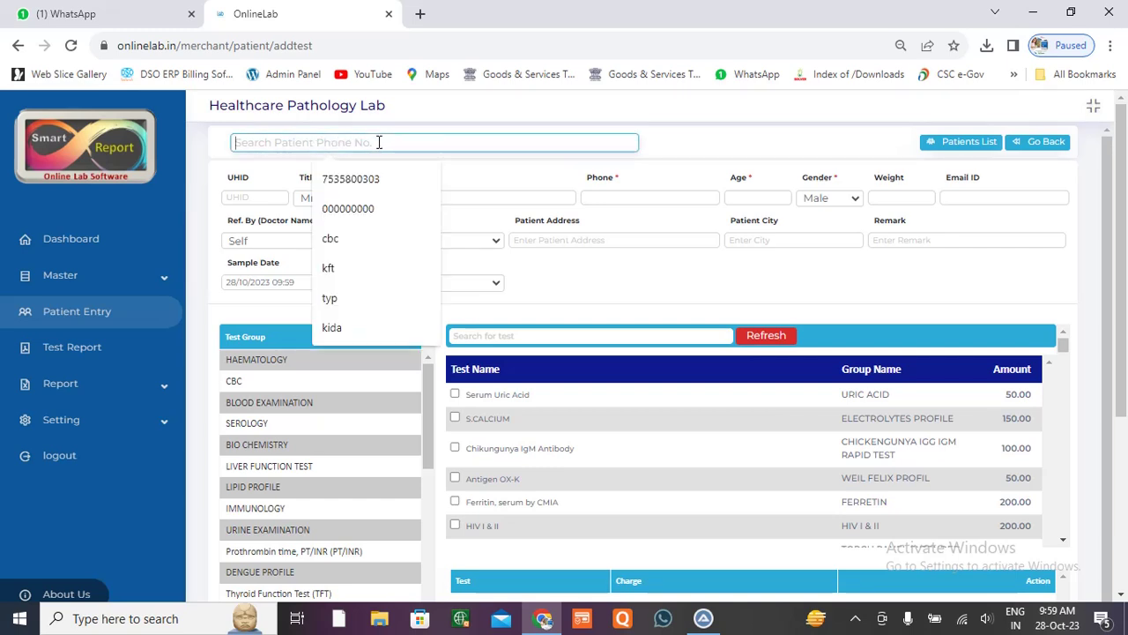
pyautogui.hotkey('ctrl', 'v')
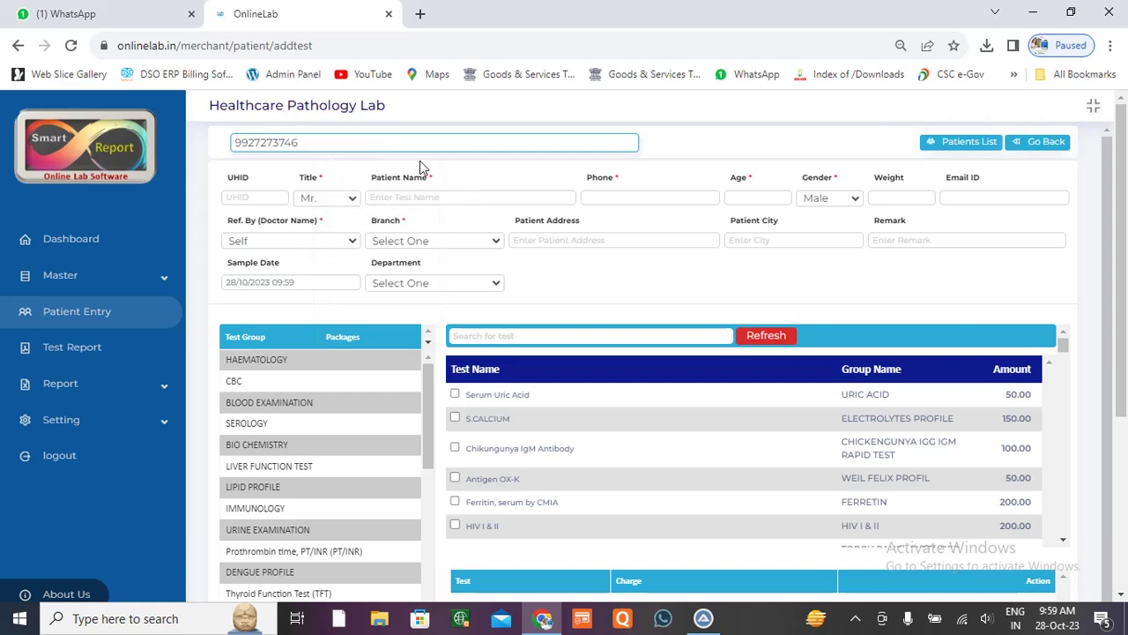
pyautogui.press('Return')
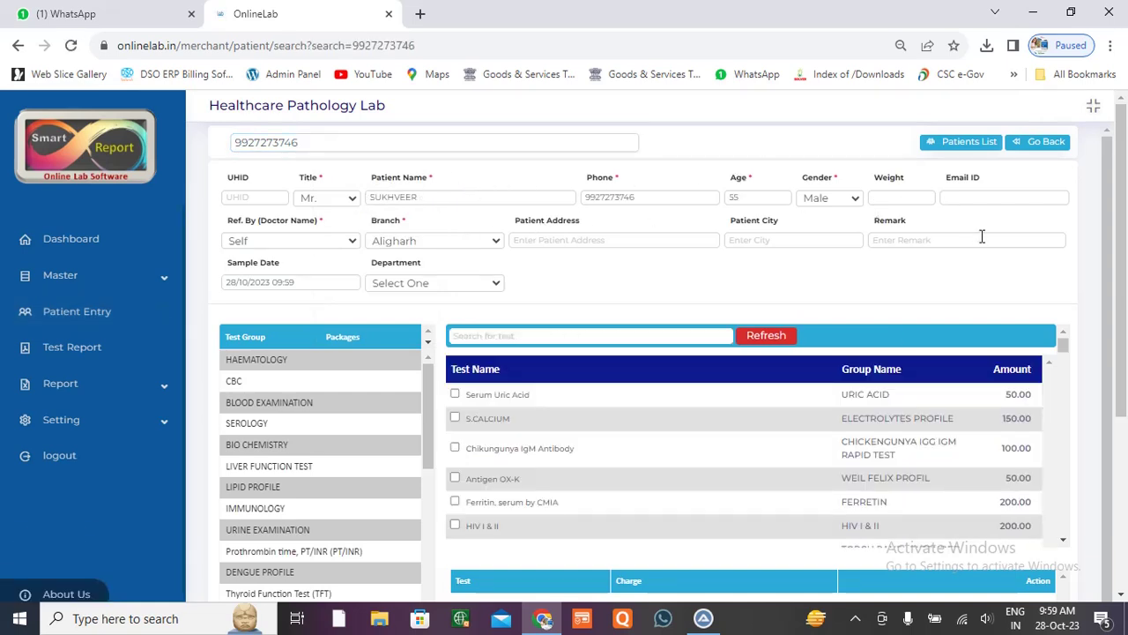
pyautogui.hotkey('ctrl', 'a')
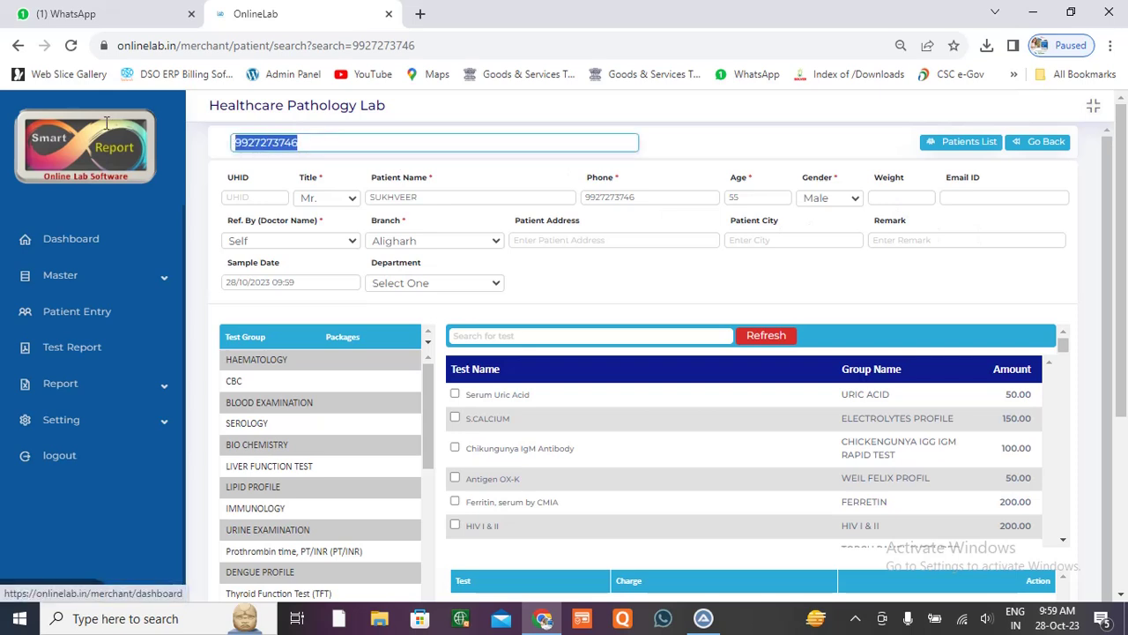
# Step: Clear the patient phone search and choose Mr. as the title while reviewing the loaded name and phone fields
pyautogui.press('BackSpace')
pyautogui.click(731, 143)
pyautogui.click(438, 197)
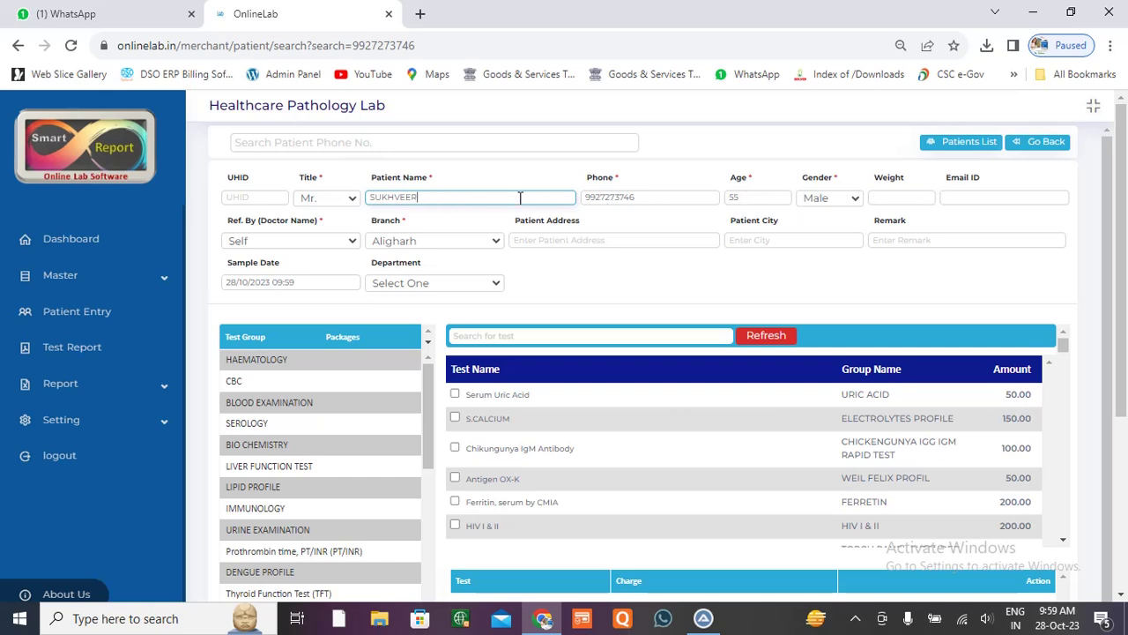
pyautogui.click(351, 199)
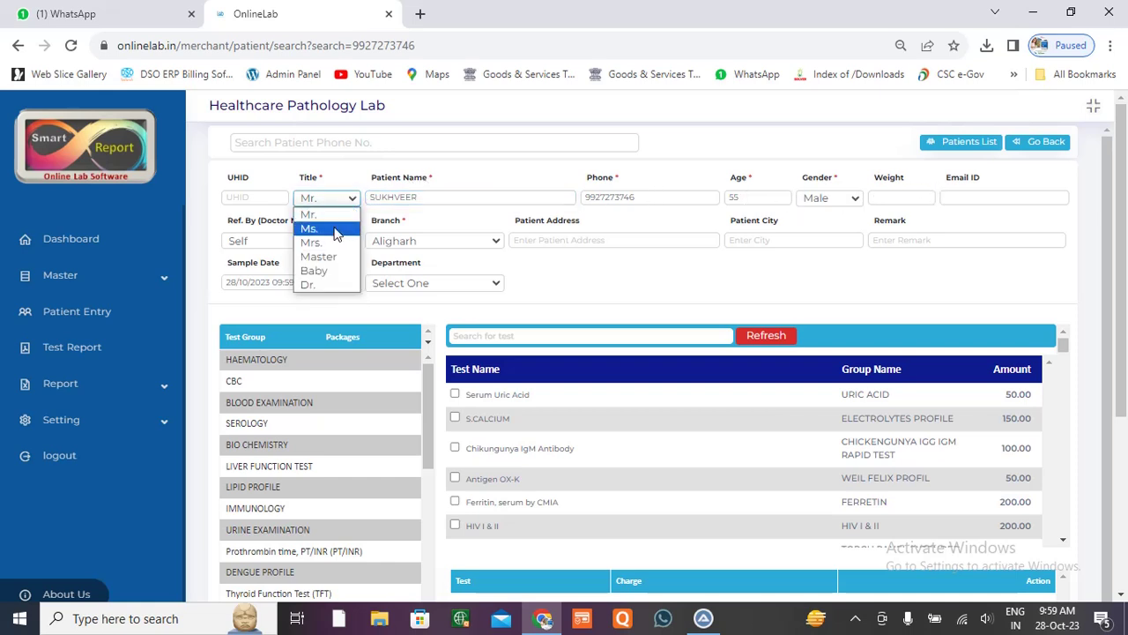
pyautogui.click(319, 215)
pyautogui.click(696, 197)
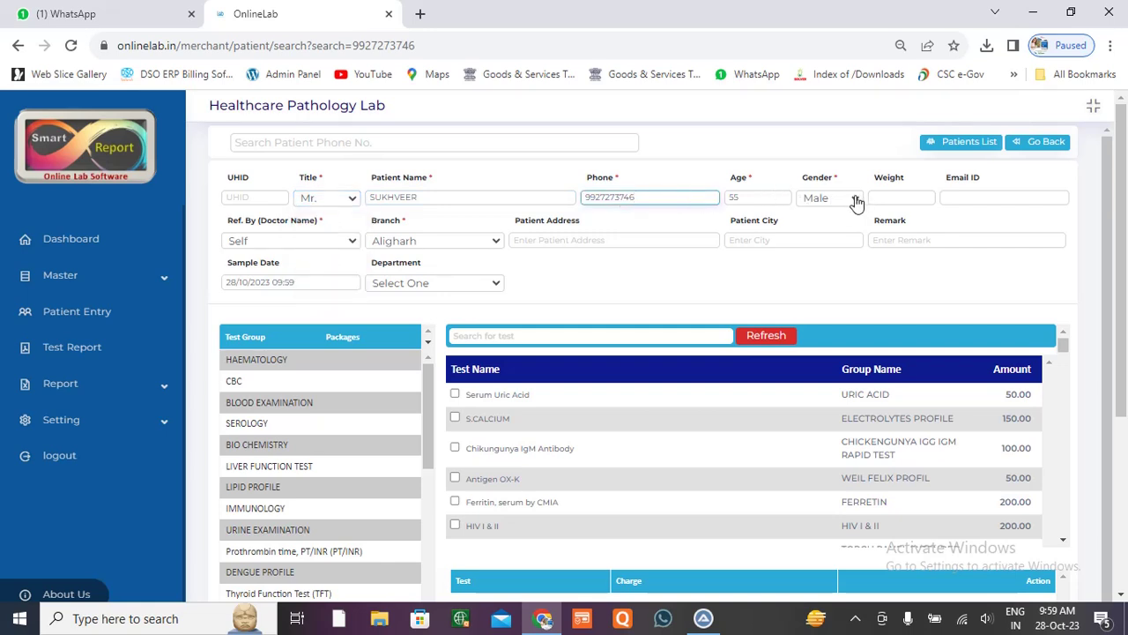
# Step: Choose Self as the referring doctor and Aligharh as the branch, and check the department options
pyautogui.click(349, 243)
pyautogui.click(253, 270)
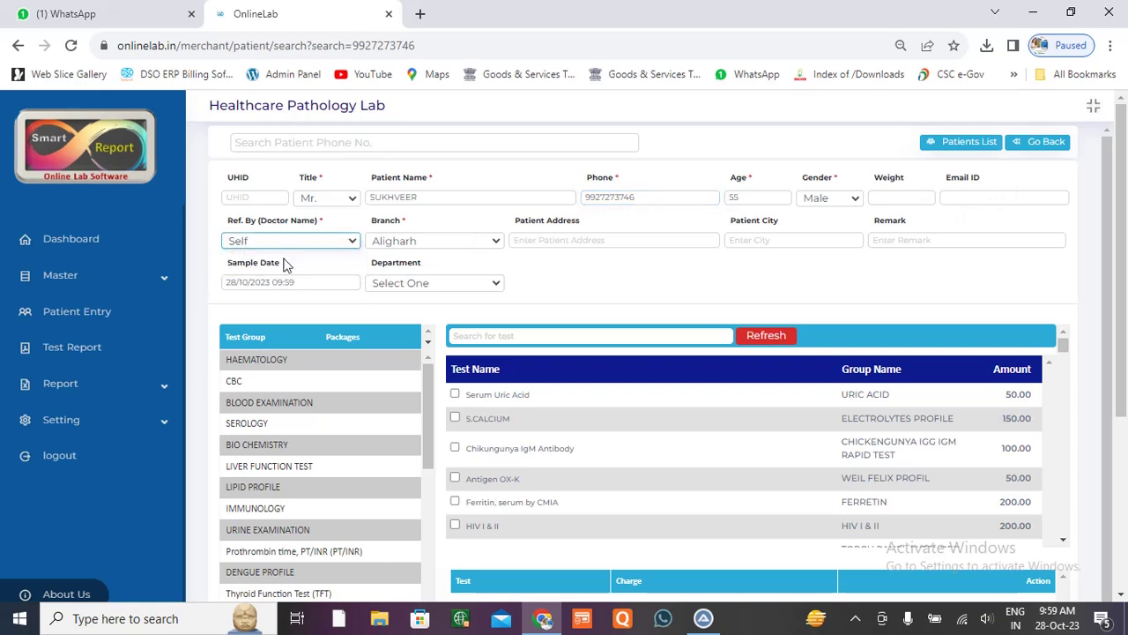
pyautogui.click(497, 247)
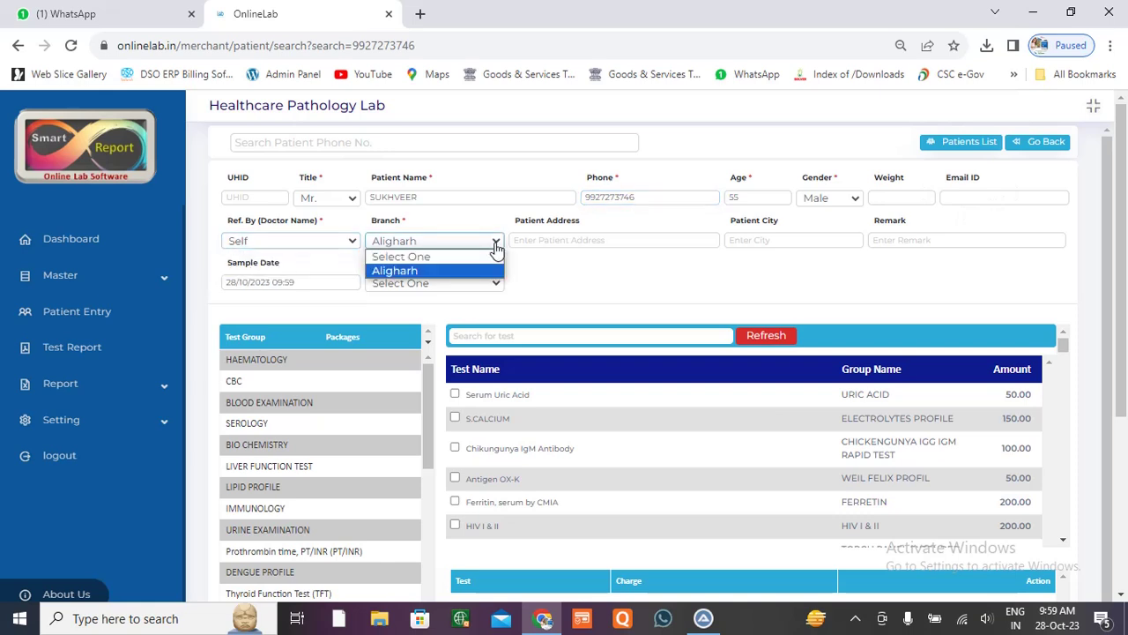
pyautogui.click(388, 270)
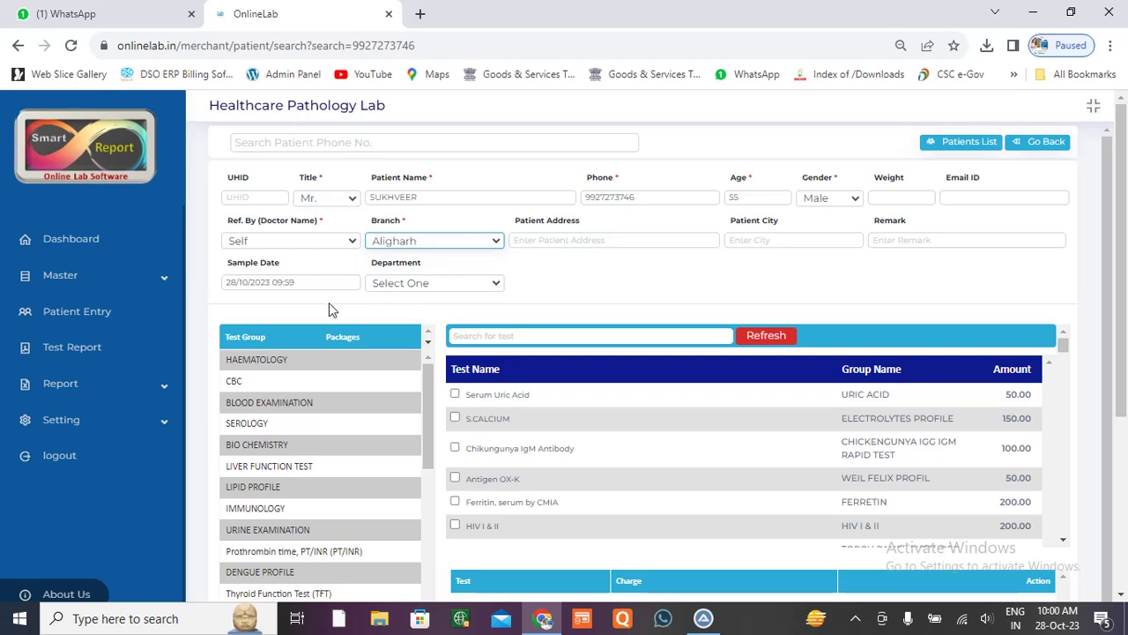
pyautogui.click(497, 288)
pyautogui.click(431, 302)
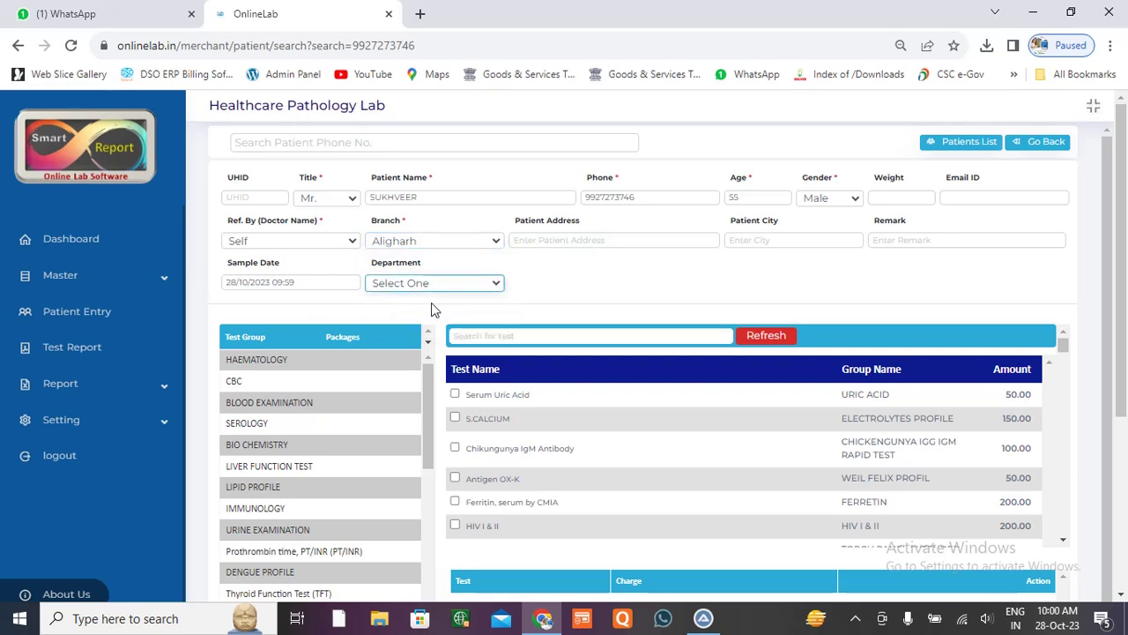
# Step: Set the sample time to 12:59 on 28/10/2023
pyautogui.click(299, 281)
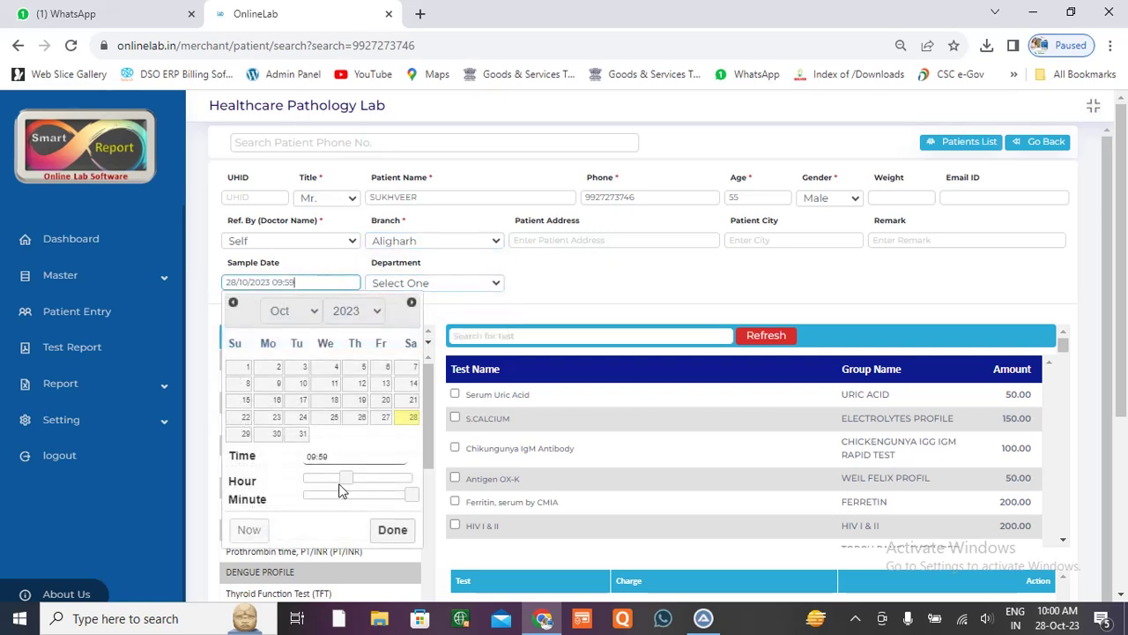
pyautogui.moveTo(344, 484)
pyautogui.mouseDown()
pyautogui.moveTo(374, 483)
pyautogui.moveTo(361, 481)
pyautogui.mouseUp()
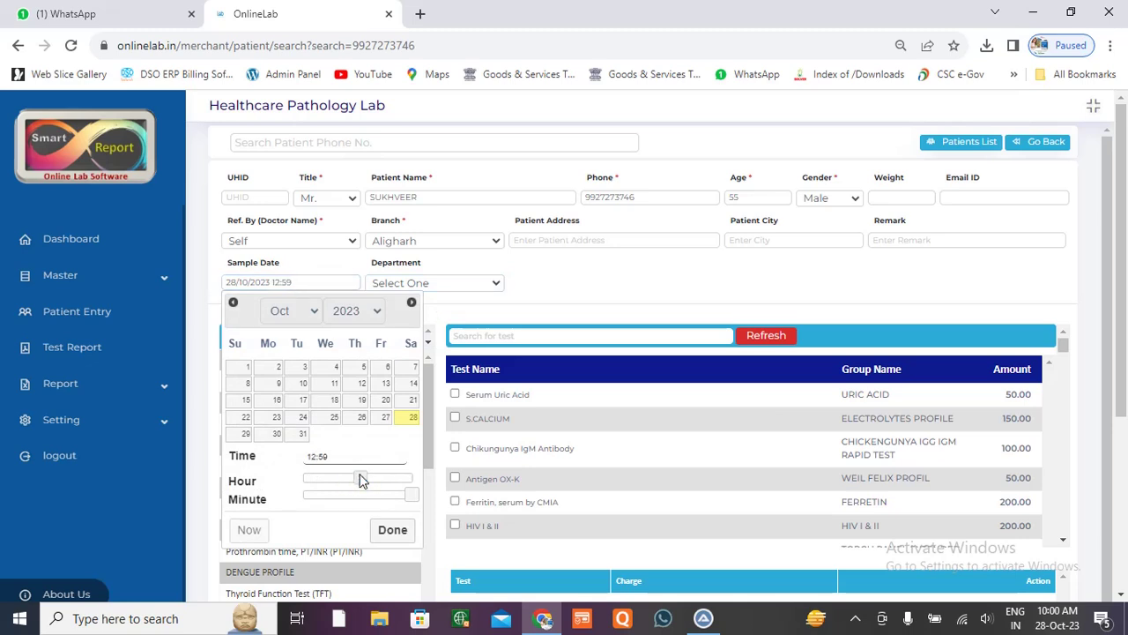
pyautogui.click(392, 533)
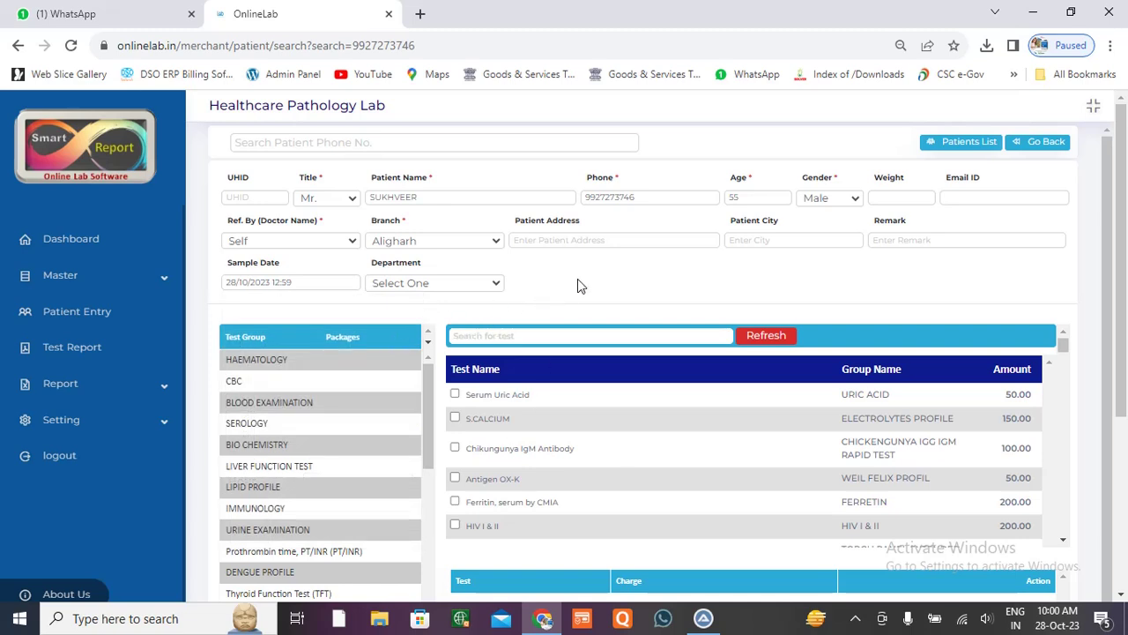
# Step: Search the available tests for "wi" and add WIDAL to the patient's test list
pyautogui.scroll(-1, 581, 280)
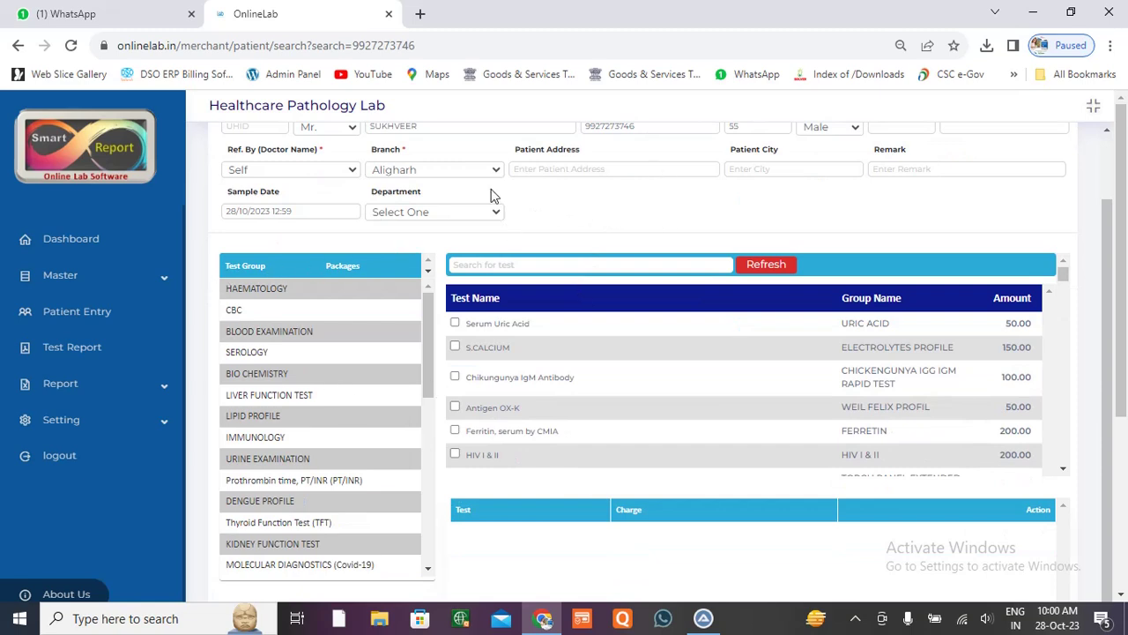
pyautogui.click(513, 266)
pyautogui.write('w')
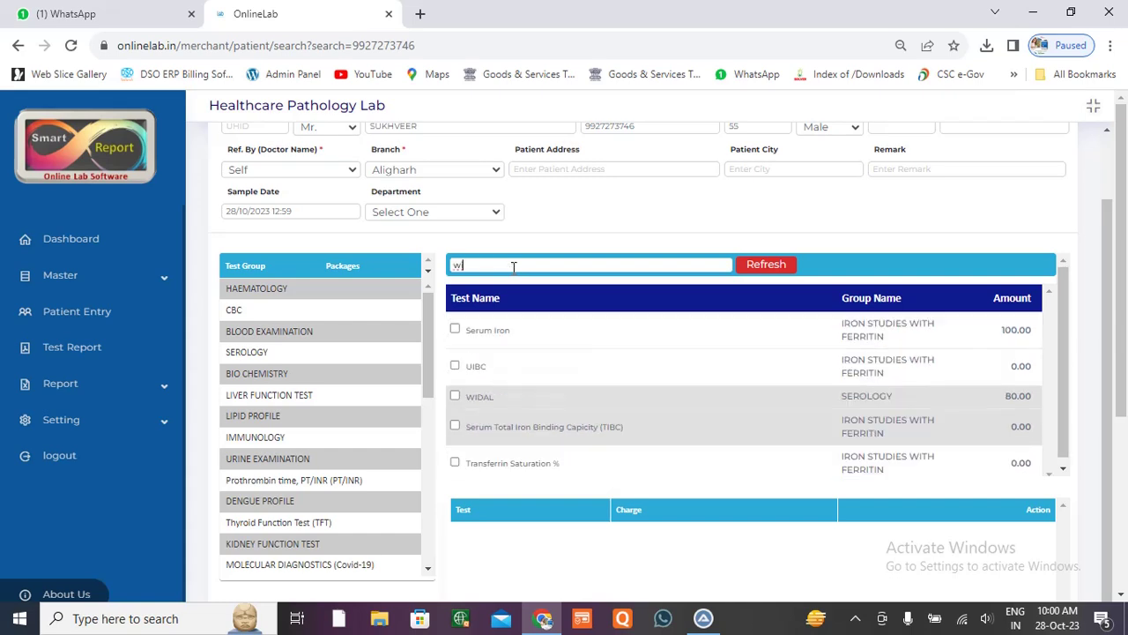
pyautogui.click(454, 395)
pyautogui.scroll(-1, 796, 502)
pyautogui.scroll(-2, 516, 516)
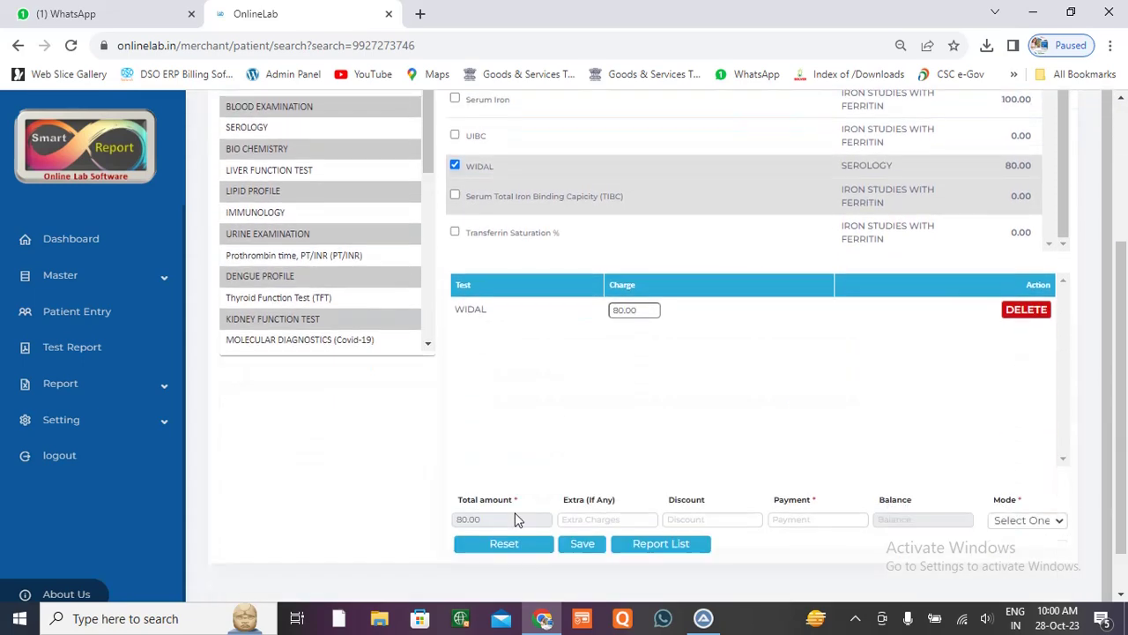
# Step: Search the available tests for "cbc" and look through the listed CBC parameters
pyautogui.scroll(1, 566, 404)
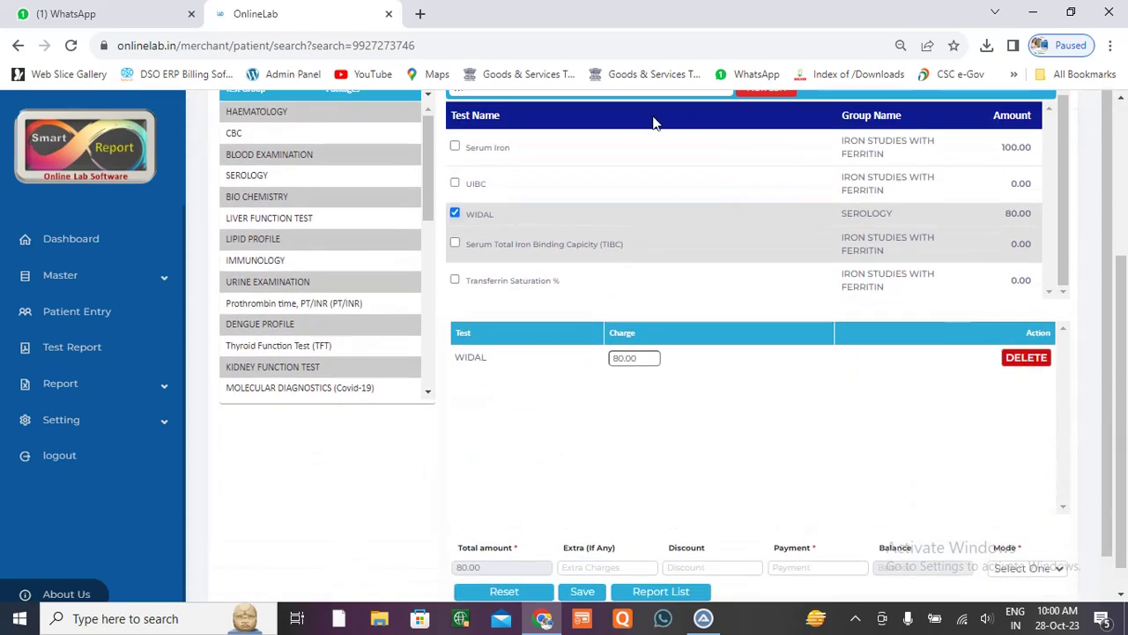
pyautogui.scroll(2, 543, 176)
pyautogui.scroll(1, 554, 193)
pyautogui.moveTo(494, 335); pyautogui.dragTo(445, 342)
pyautogui.write('cbc')
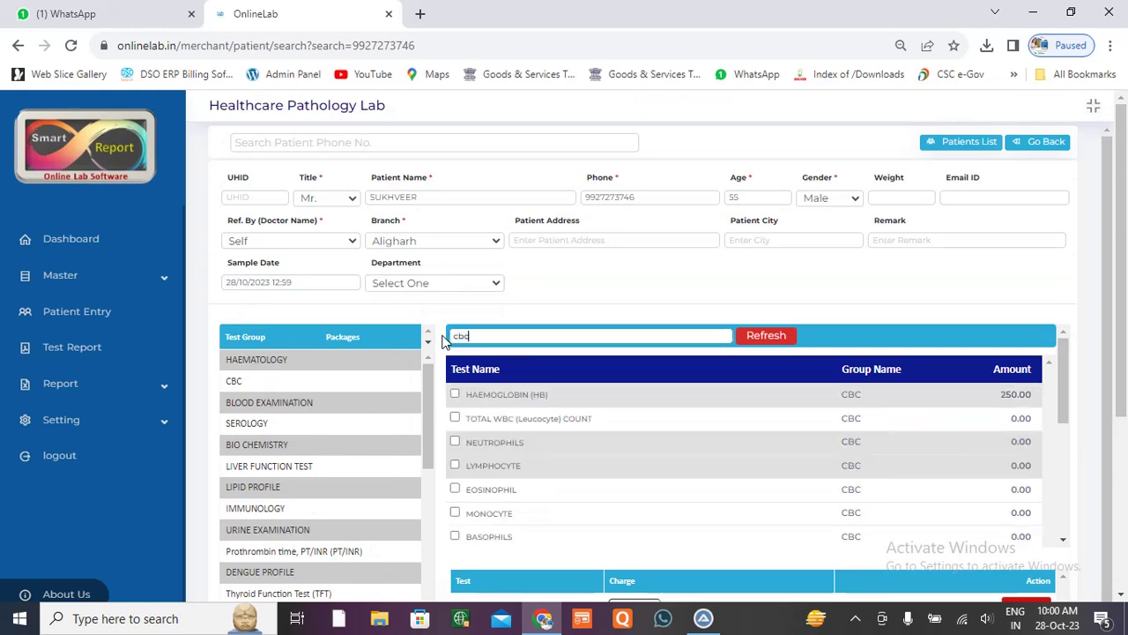
pyautogui.scroll(-2, 723, 428)
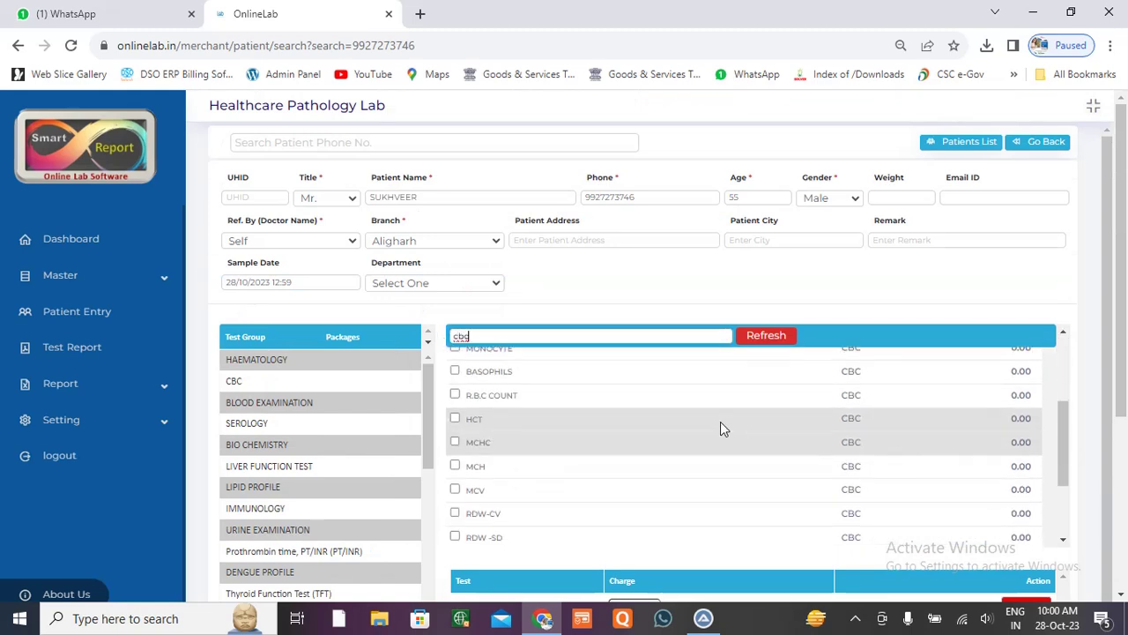
pyautogui.scroll(-1, 467, 467)
pyautogui.scroll(1, 456, 473)
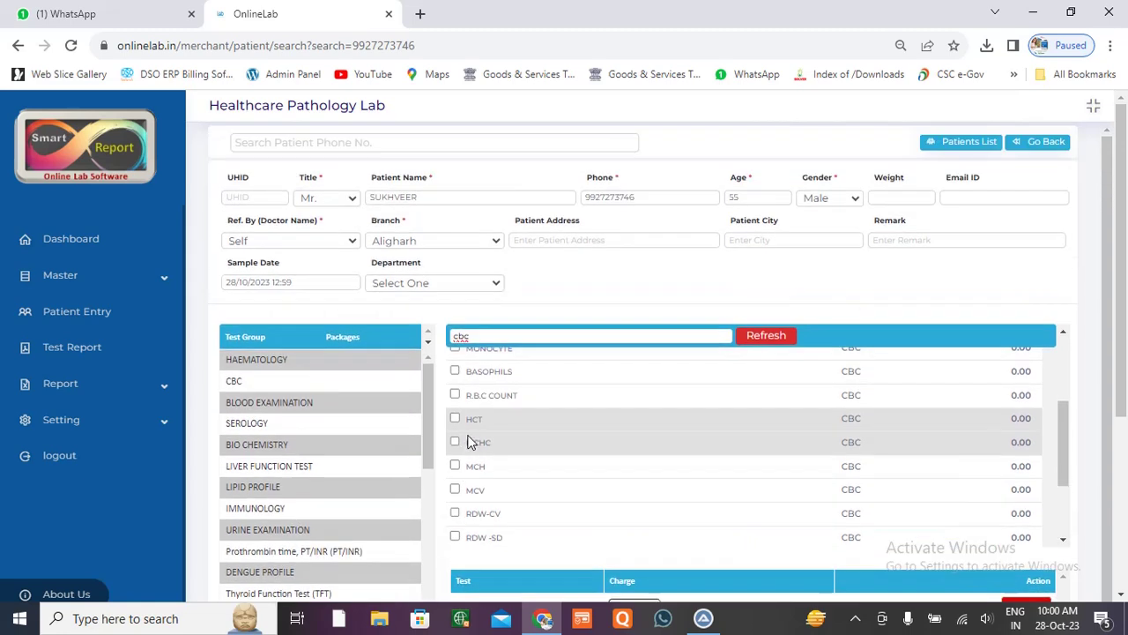
pyautogui.scroll(2, 458, 391)
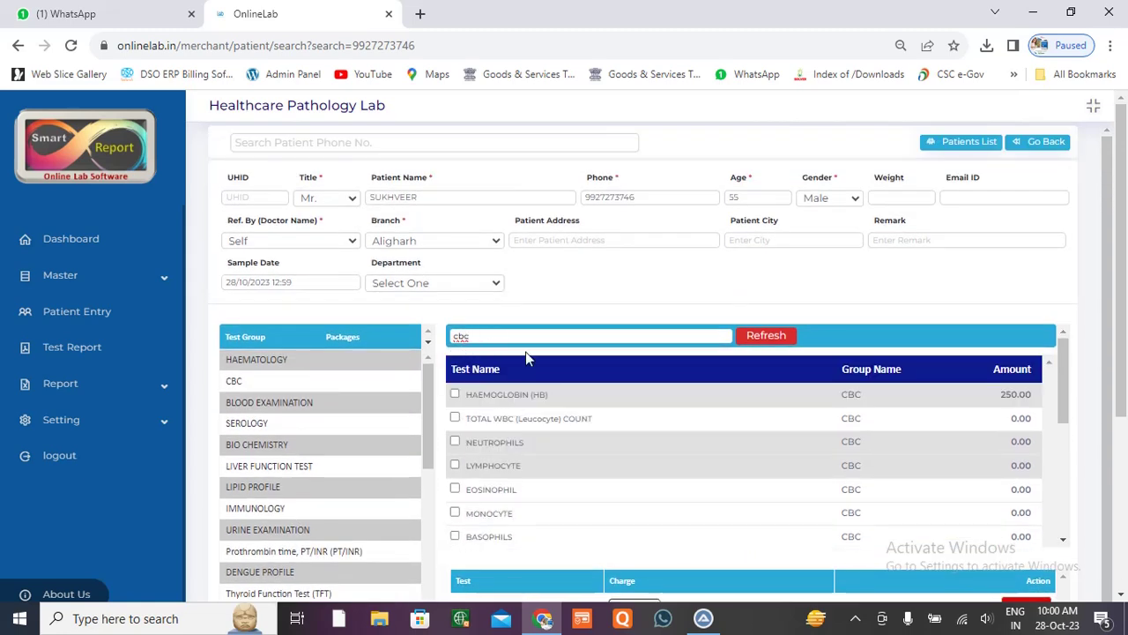
# Step: Show the HAEMATOLOGY test group and add all of its tests to the patient's test list
pyautogui.click(249, 341)
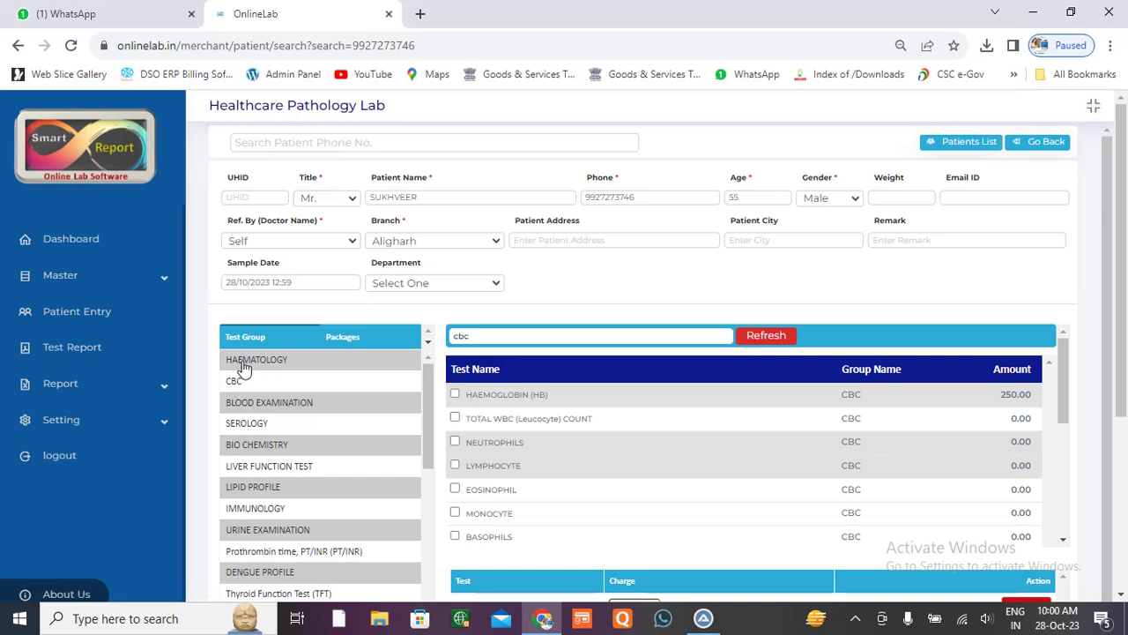
pyautogui.click(244, 366)
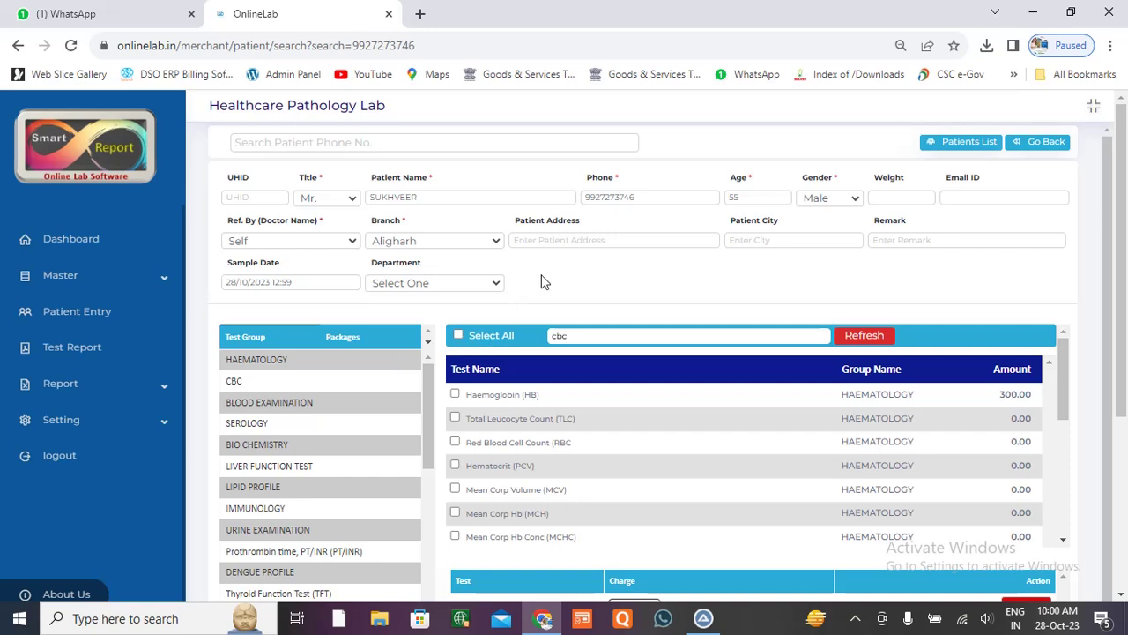
pyautogui.scroll(-2, 544, 524)
pyautogui.scroll(-3, 544, 548)
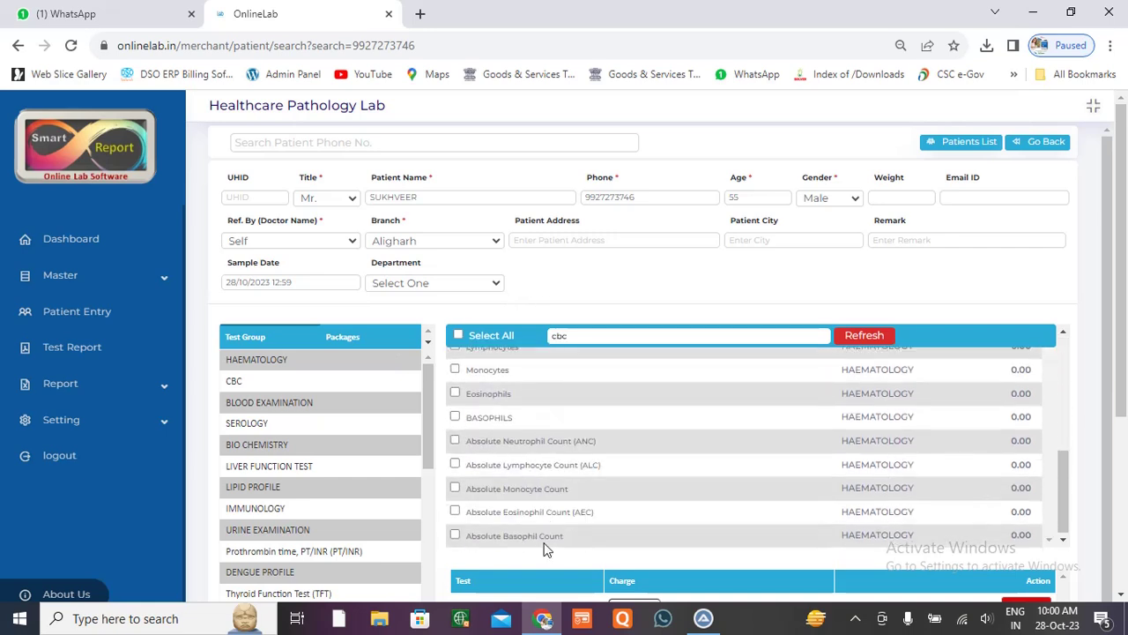
pyautogui.scroll(5, 544, 548)
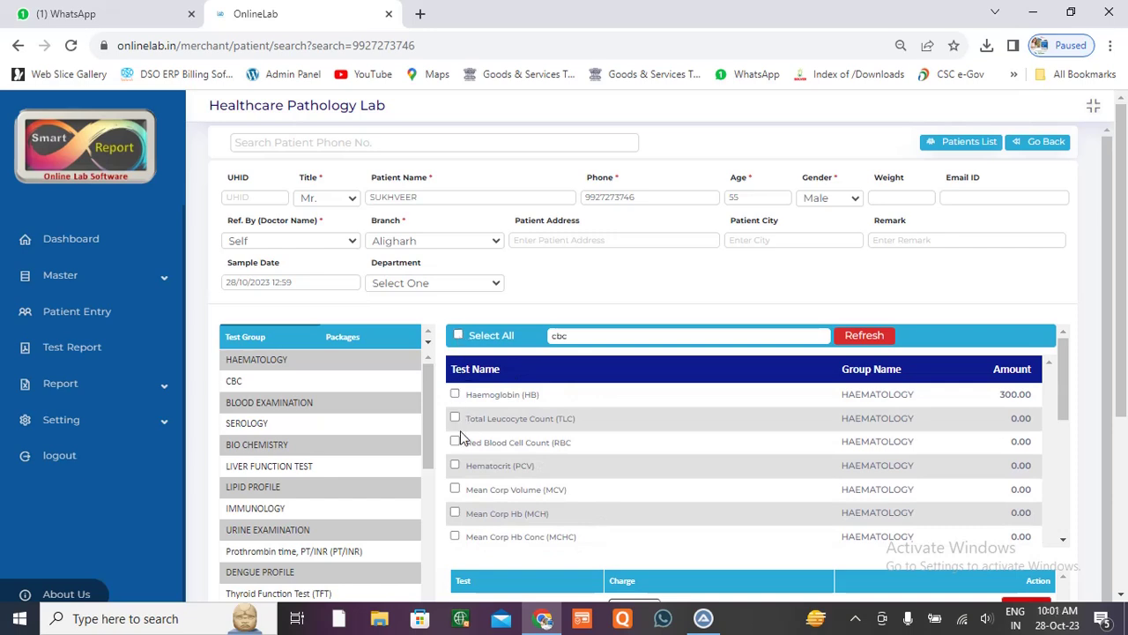
pyautogui.click(459, 336)
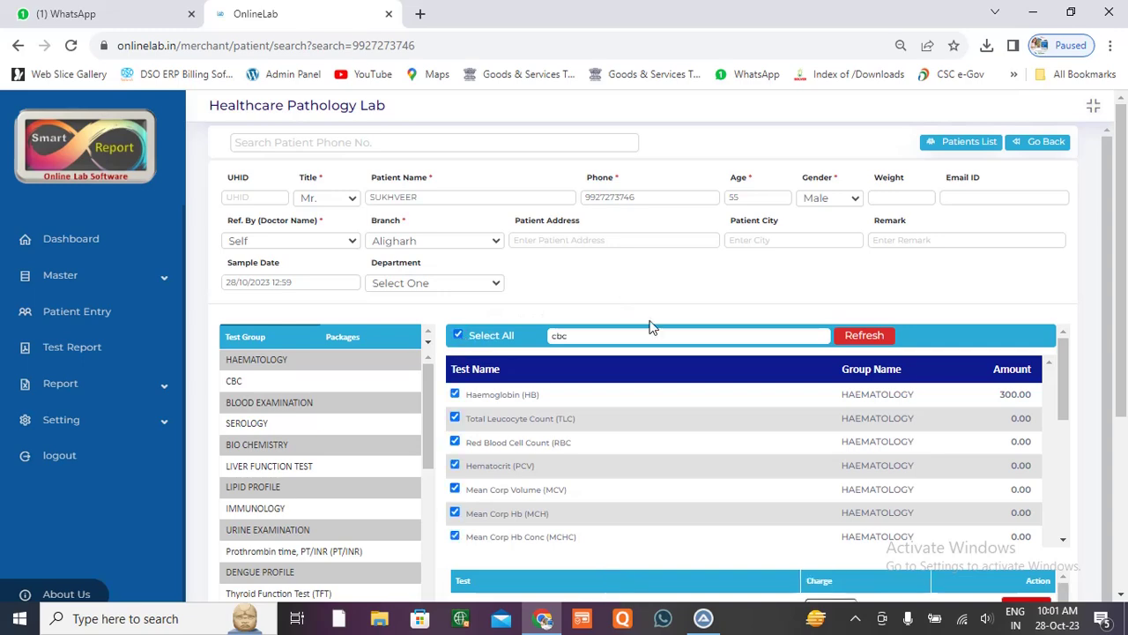
# Step: Enter a payment of 100, extra charges of 50 and a discount of 30 for the selected tests
pyautogui.scroll(-10, 869, 496)
pyautogui.scroll(-2, 1028, 489)
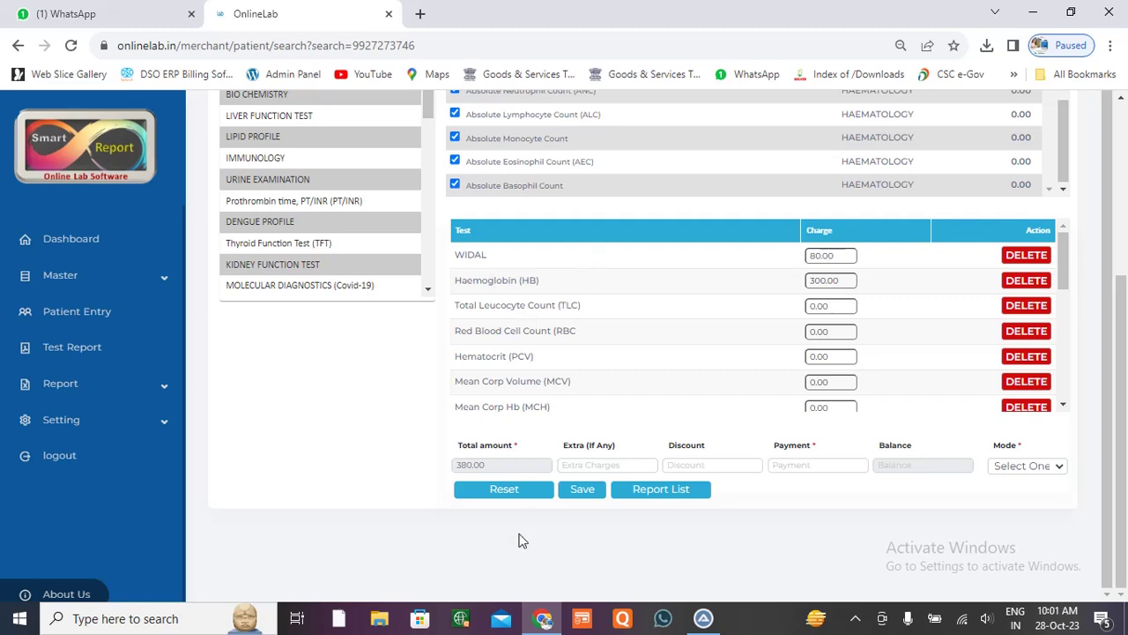
pyautogui.moveTo(509, 467); pyautogui.dragTo(441, 469)
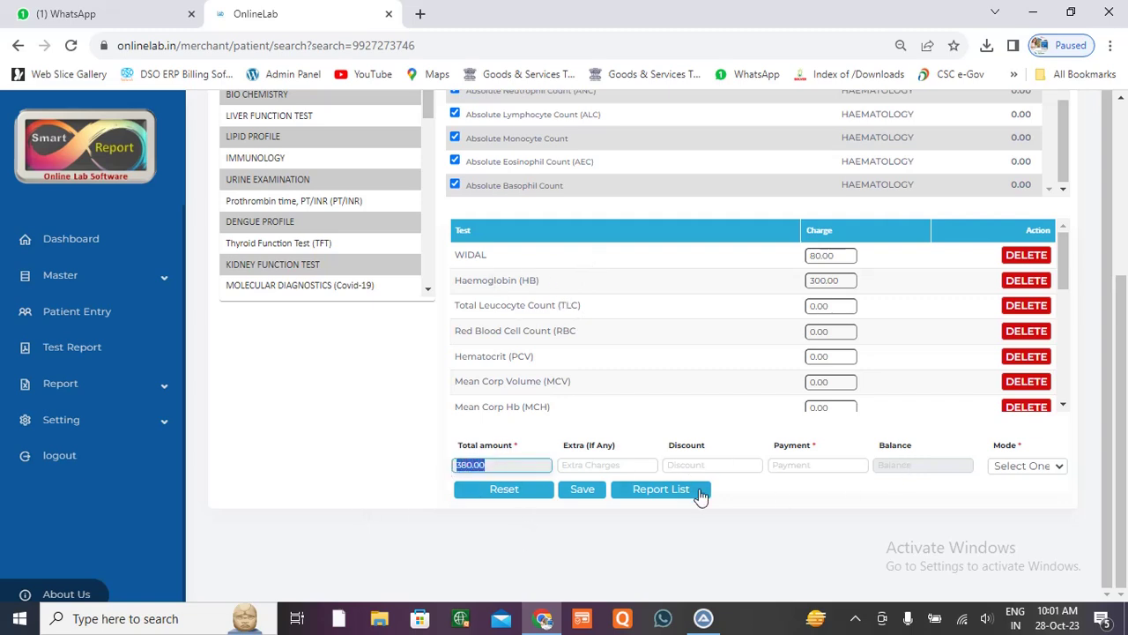
pyautogui.click(801, 464)
pyautogui.click(814, 497)
pyautogui.click(617, 460)
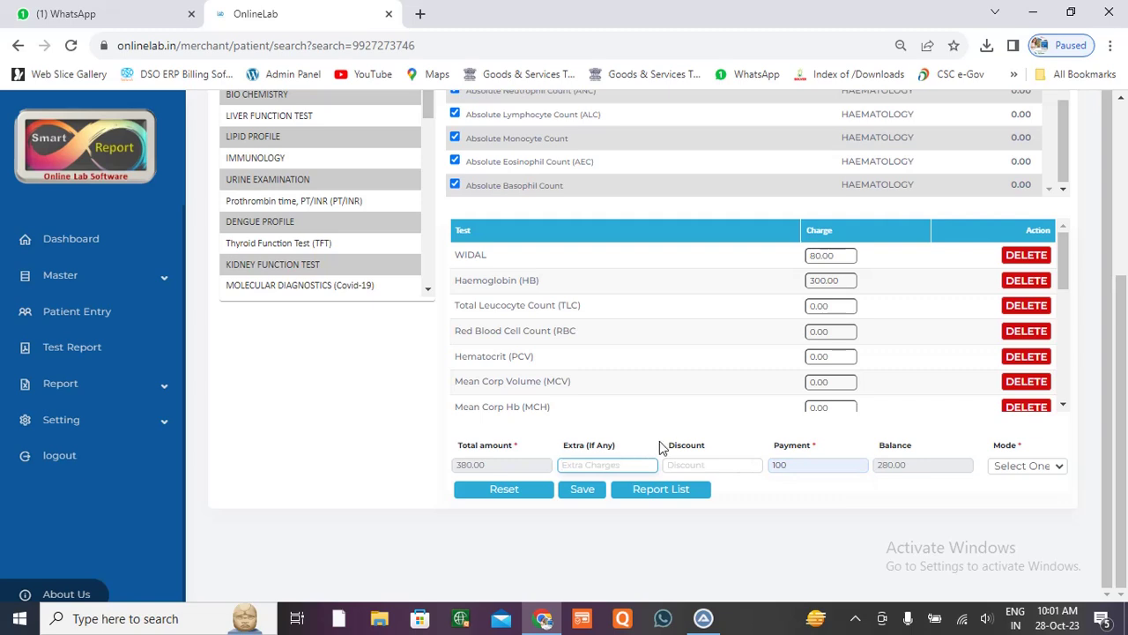
pyautogui.write('50')
pyautogui.click(701, 467)
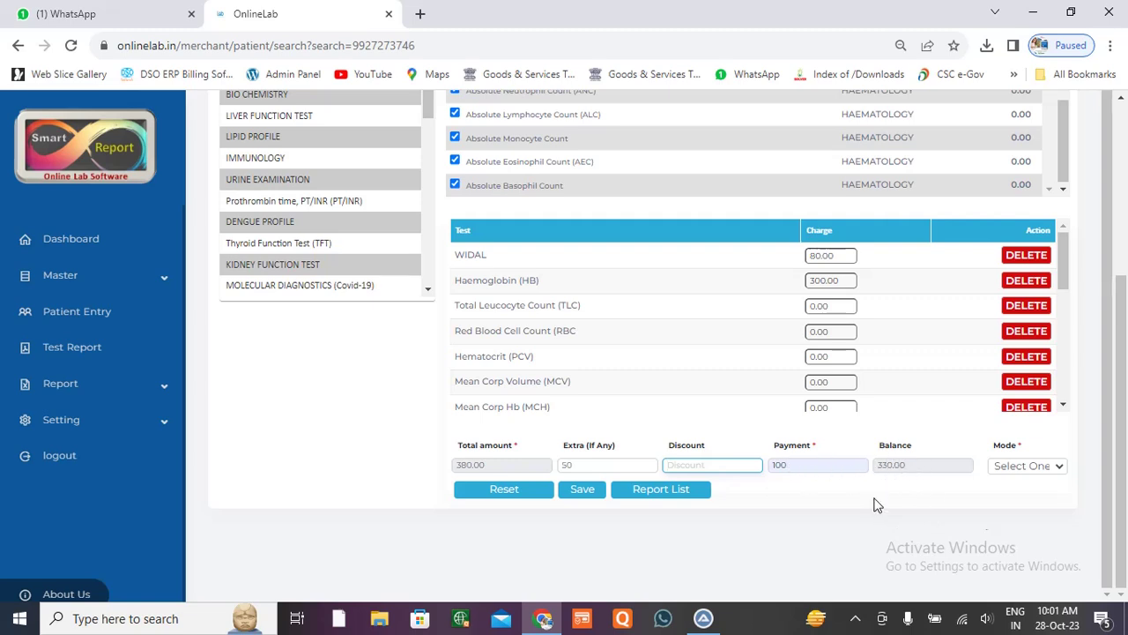
pyautogui.write('30')
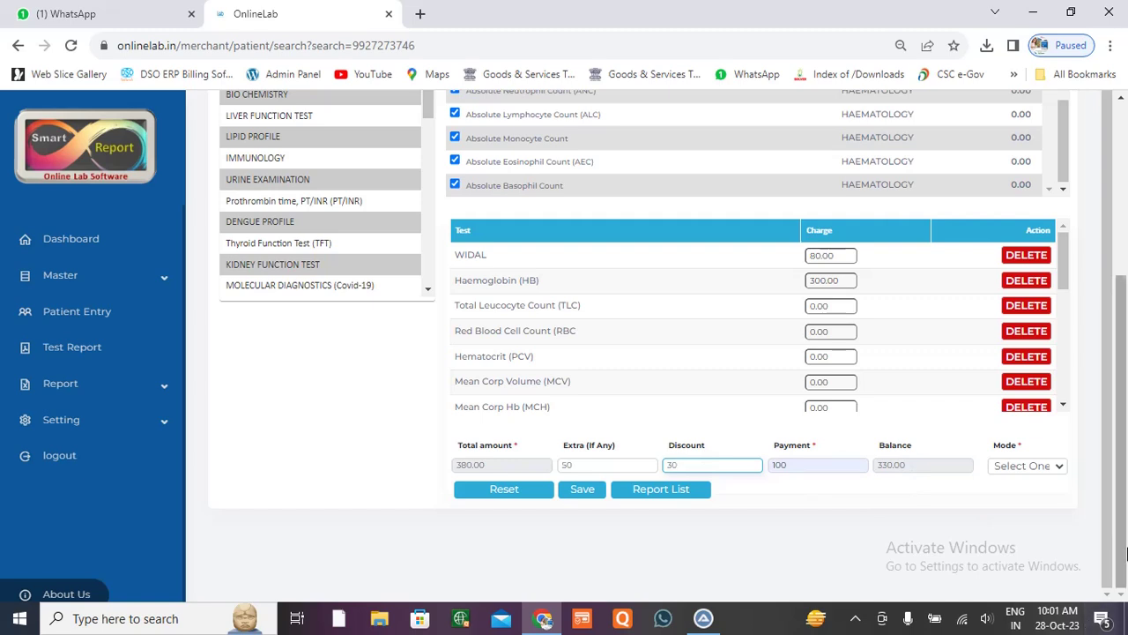
pyautogui.click(938, 473)
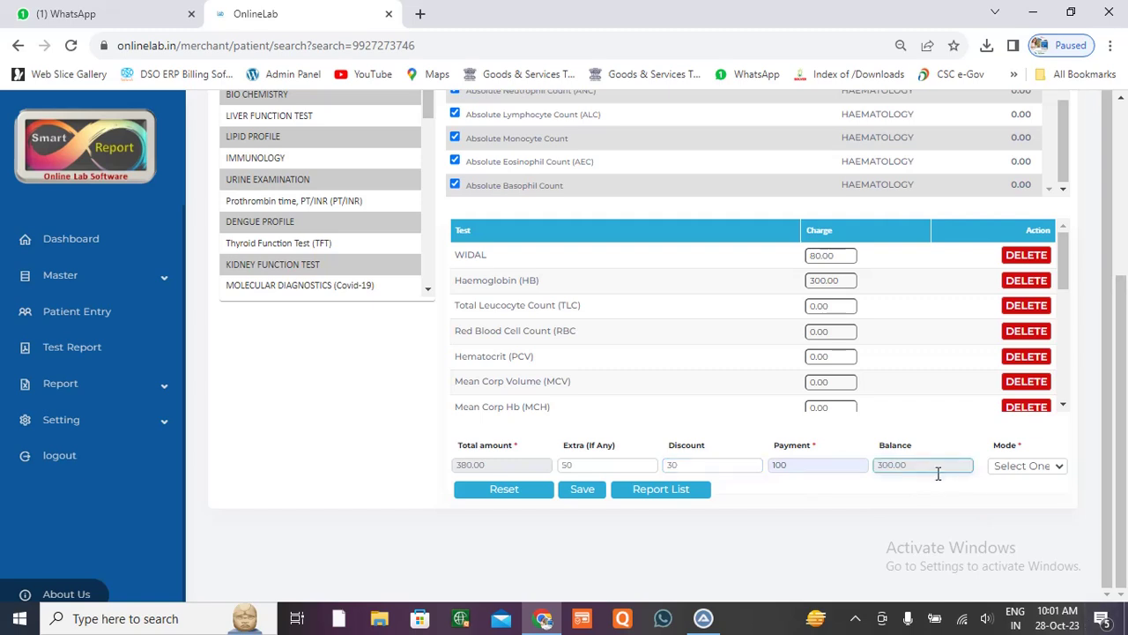
# Step: Set the payment mode to Cash and save the patient entry
pyautogui.click(1060, 471)
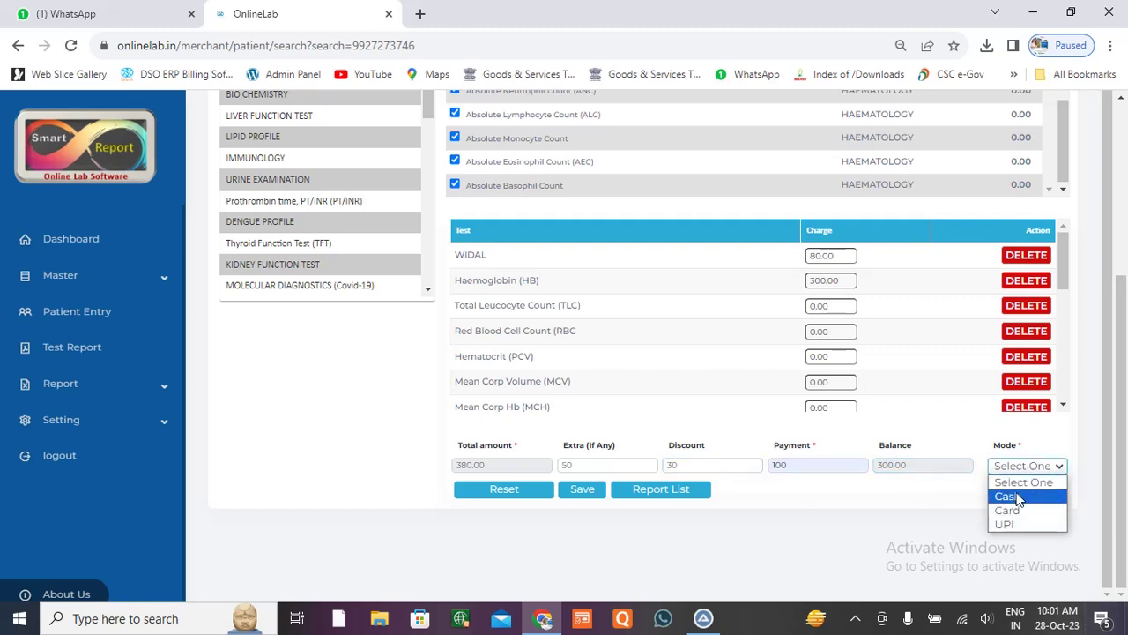
pyautogui.click(1013, 497)
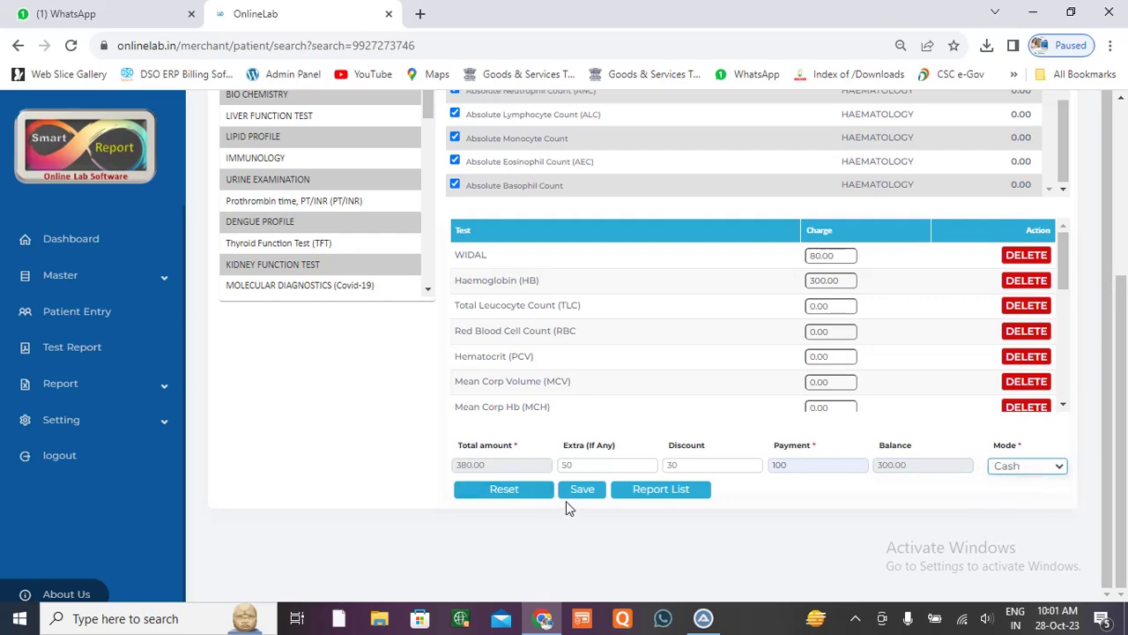
pyautogui.click(581, 490)
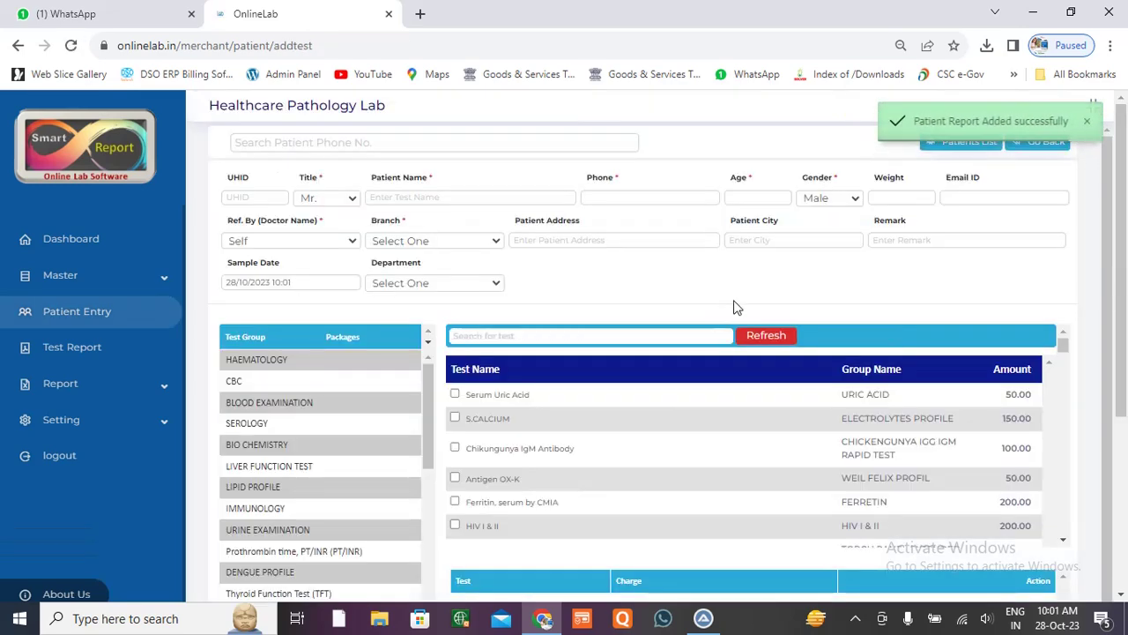
# Step: Review the blank patient entry form down to the payment fields and the Report List option
pyautogui.scroll(-1, 723, 301)
pyautogui.scroll(-8, 720, 300)
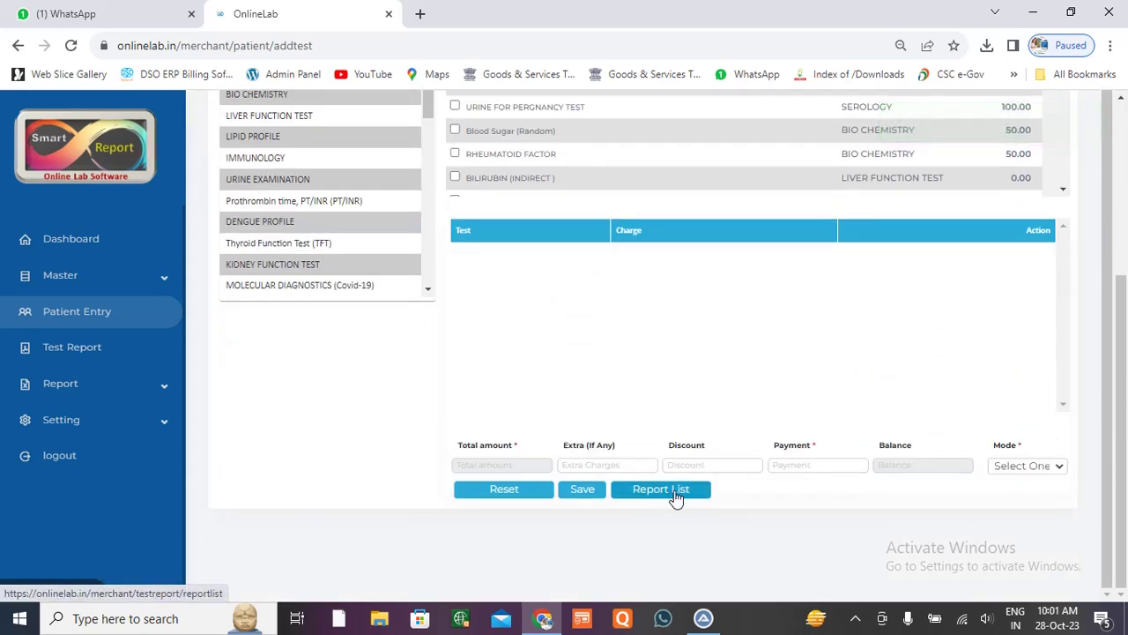
pyautogui.click(675, 499)
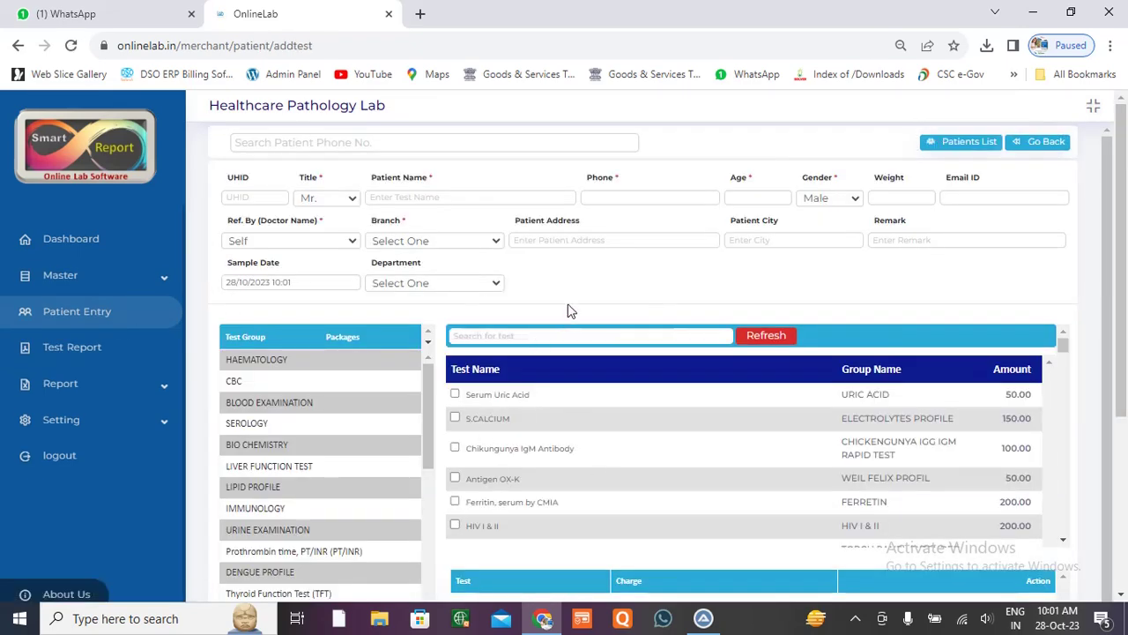
pyautogui.scroll(-1, 562, 325)
pyautogui.scroll(1, 551, 485)
pyautogui.scroll(-1, 550, 486)
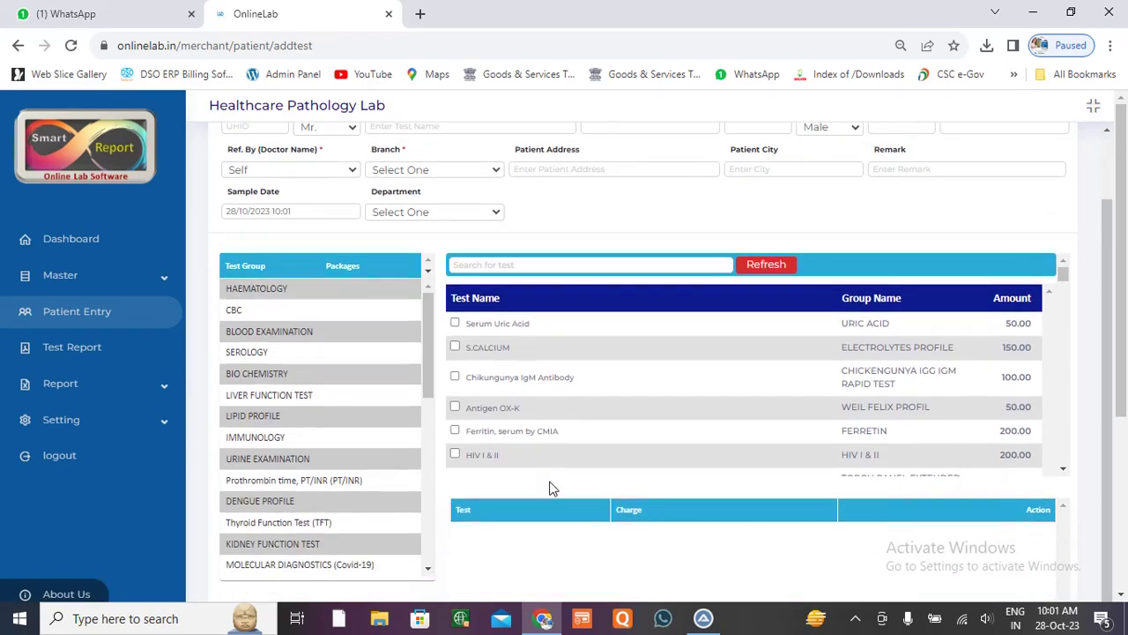
# Step: Show the available test packages in the patient entry form
pyautogui.click(352, 267)
pyautogui.scroll(1, 350, 274)
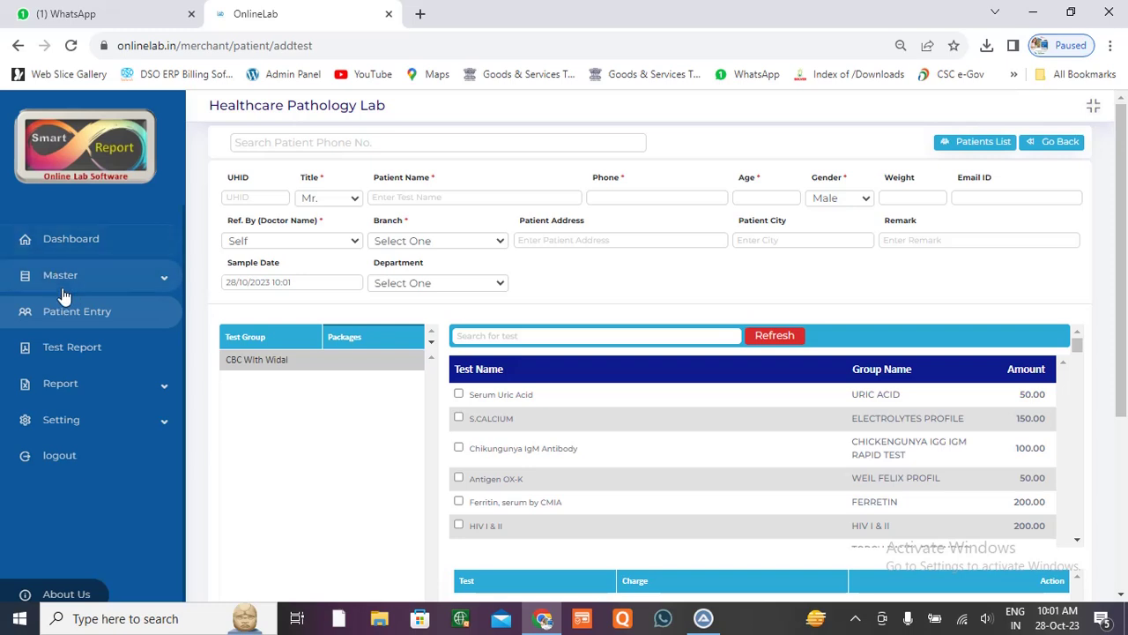
# Step: Open the Test Report list and review the newest patient's name, phone, age, total and balance
pyautogui.click(94, 340)
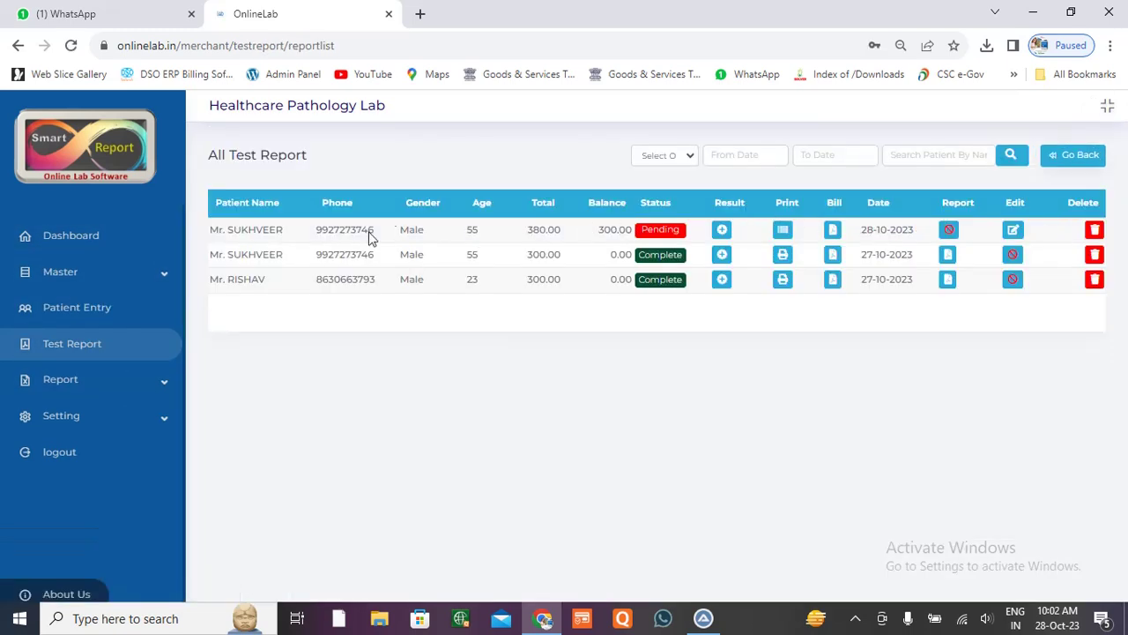
pyautogui.moveTo(234, 228); pyautogui.dragTo(283, 229)
pyautogui.moveTo(351, 229); pyautogui.dragTo(374, 230)
pyautogui.moveTo(463, 233); pyautogui.dragTo(566, 234)
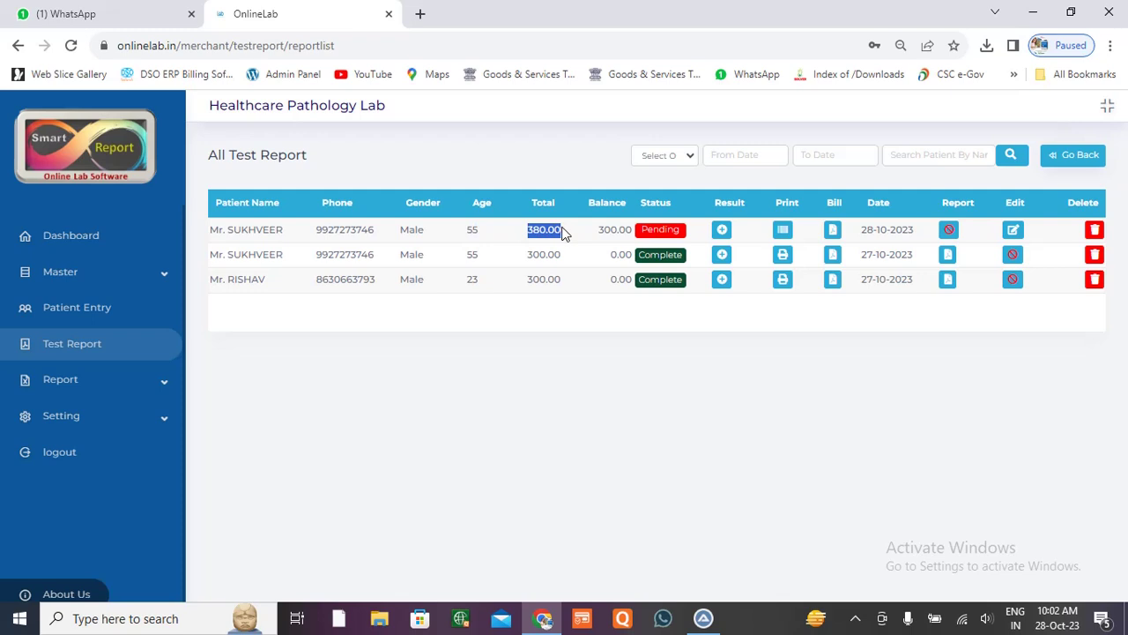
pyautogui.click(610, 231)
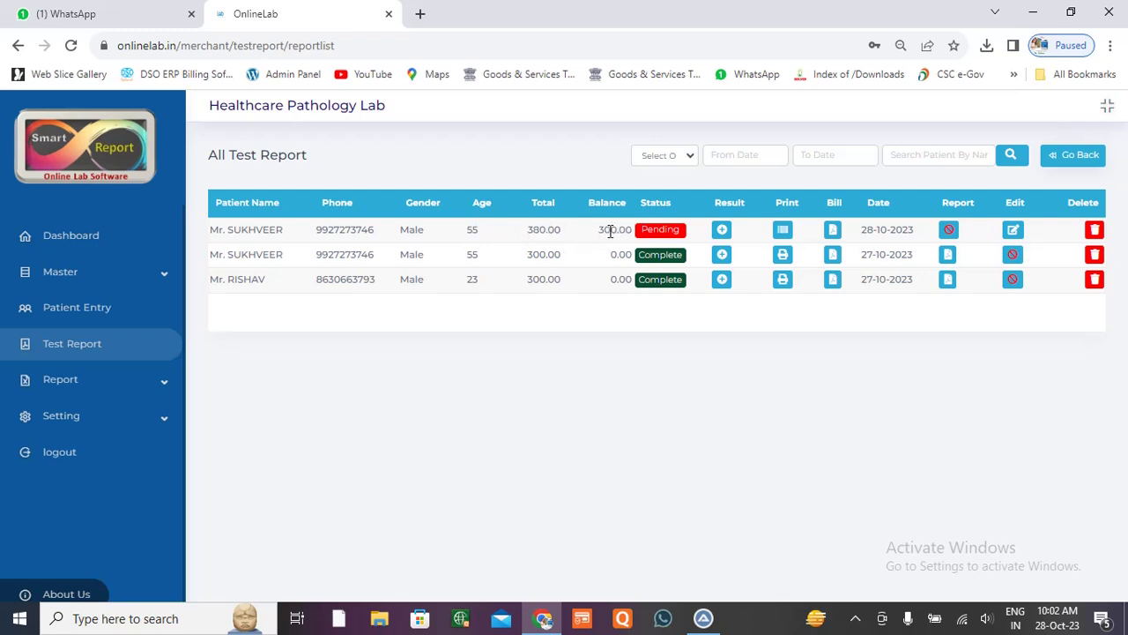
# Step: Preview the barcode label of the pending patient's report and close it
pyautogui.click(783, 231)
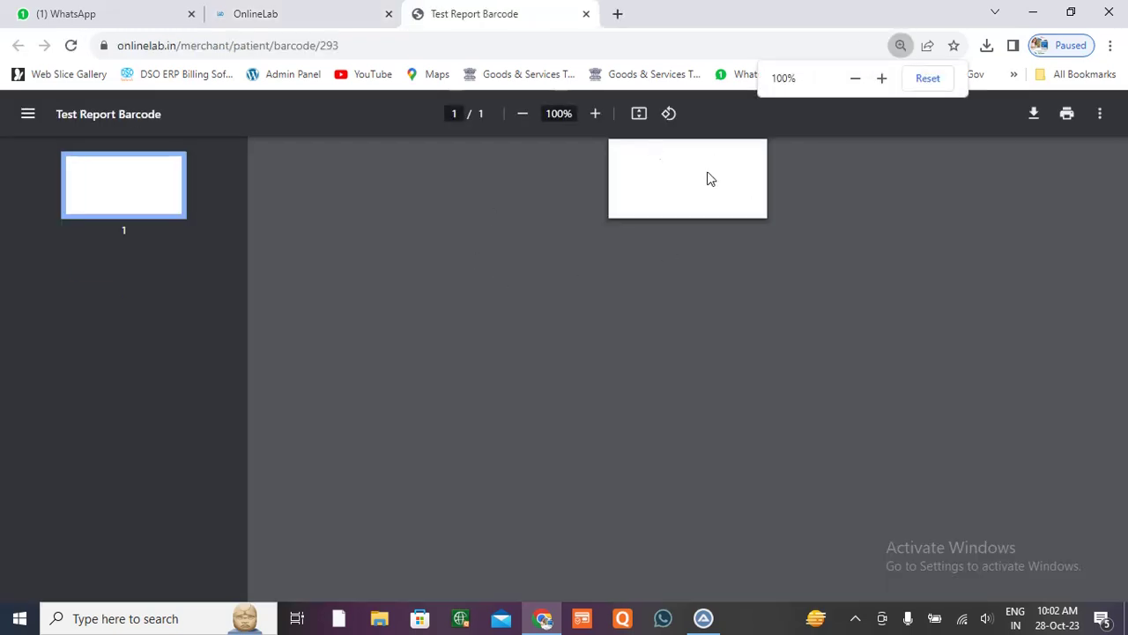
pyautogui.click(585, 14)
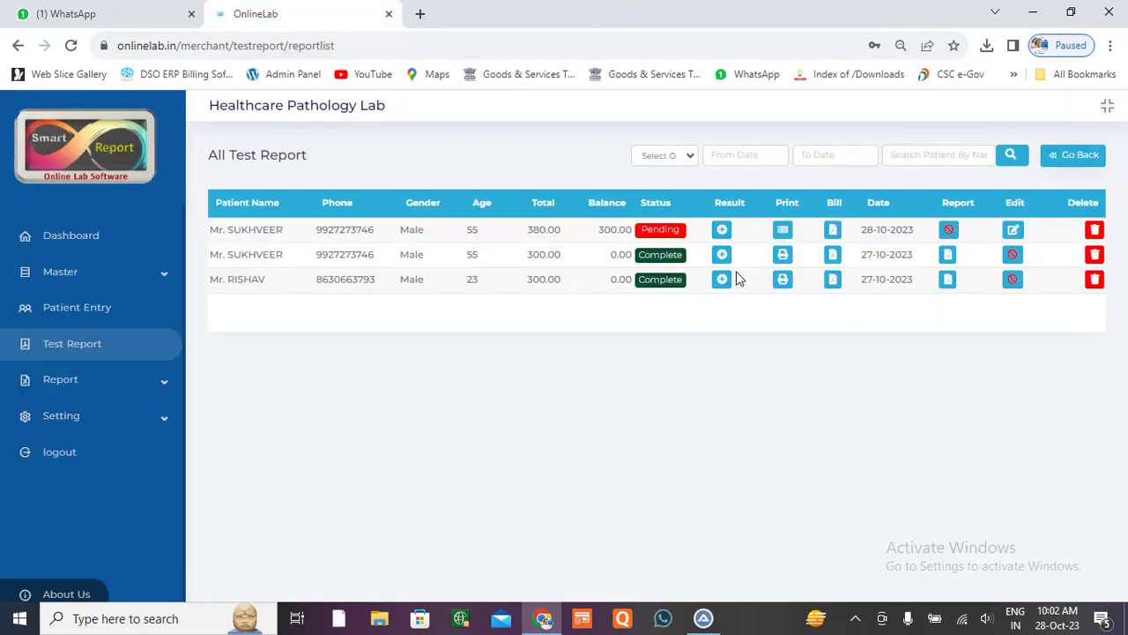
# Step: Review the pending patient's bill receipt, checking the service charges and the total amount, and close it
pyautogui.click(833, 231)
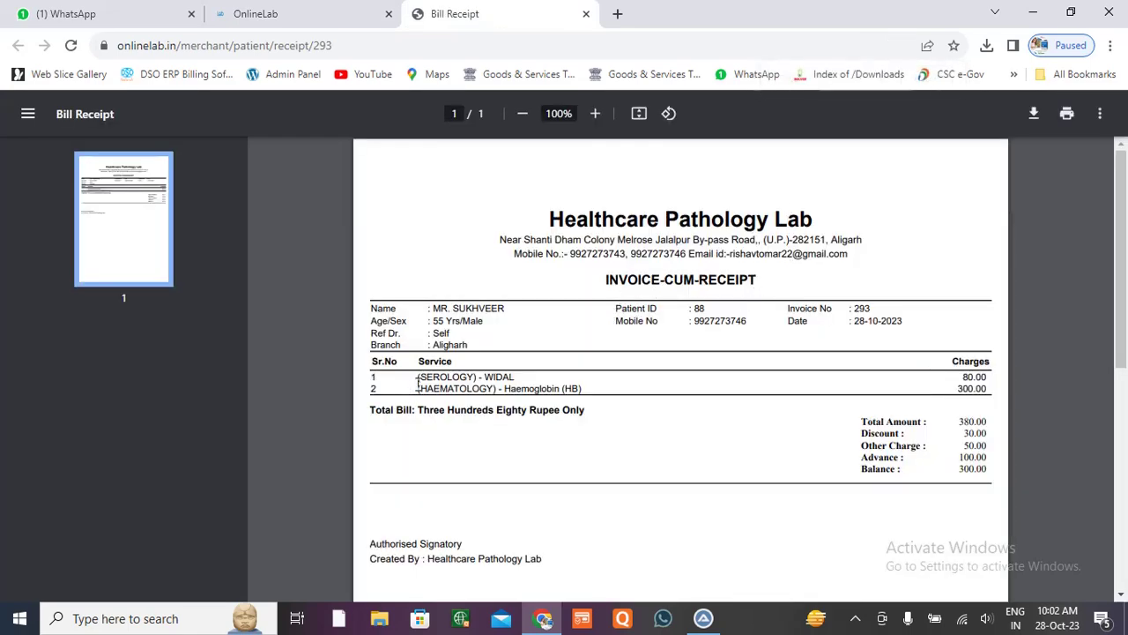
pyautogui.moveTo(418, 381); pyautogui.dragTo(973, 387)
pyautogui.click(991, 385)
pyautogui.moveTo(419, 388); pyautogui.dragTo(971, 379)
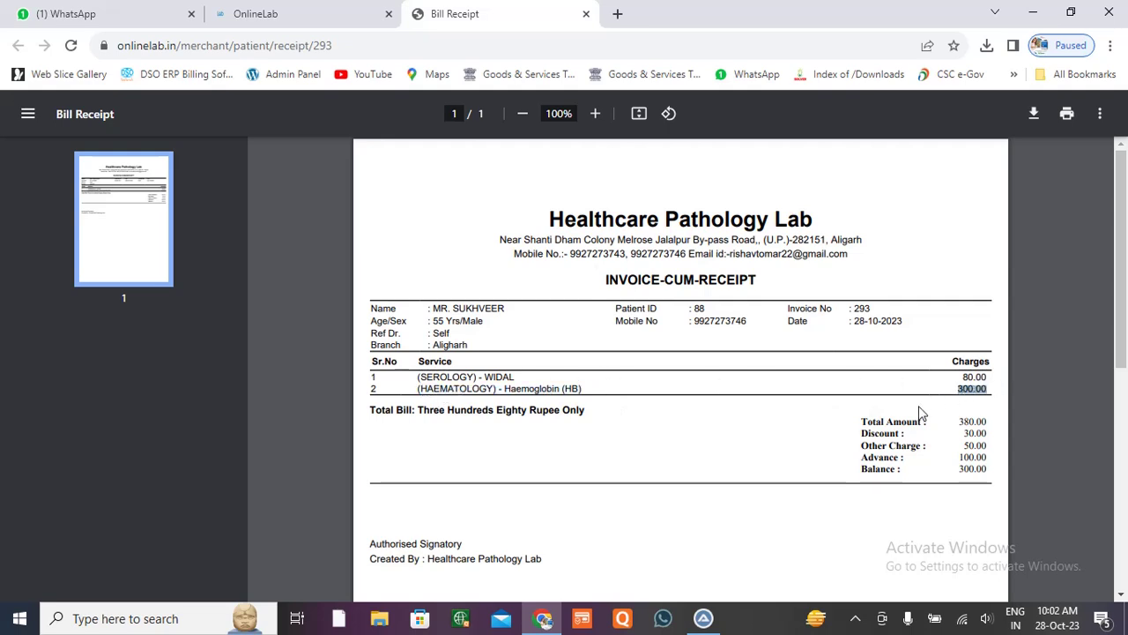
pyautogui.moveTo(969, 423); pyautogui.dragTo(974, 423)
pyautogui.scroll(-3, 640, 480)
pyautogui.scroll(3, 615, 484)
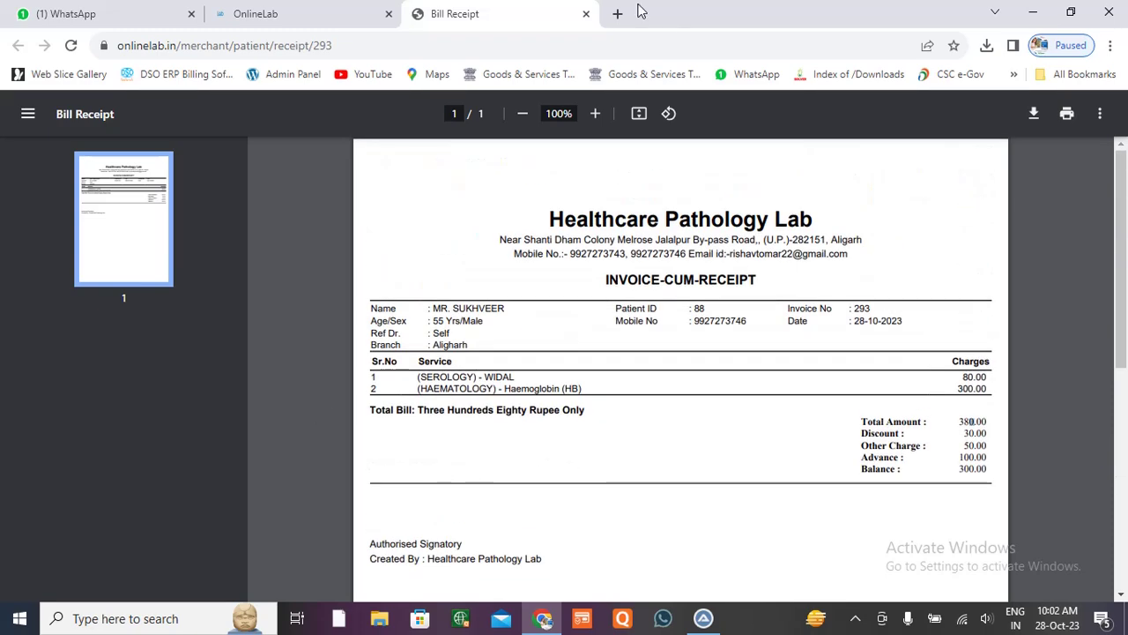
pyautogui.click(587, 14)
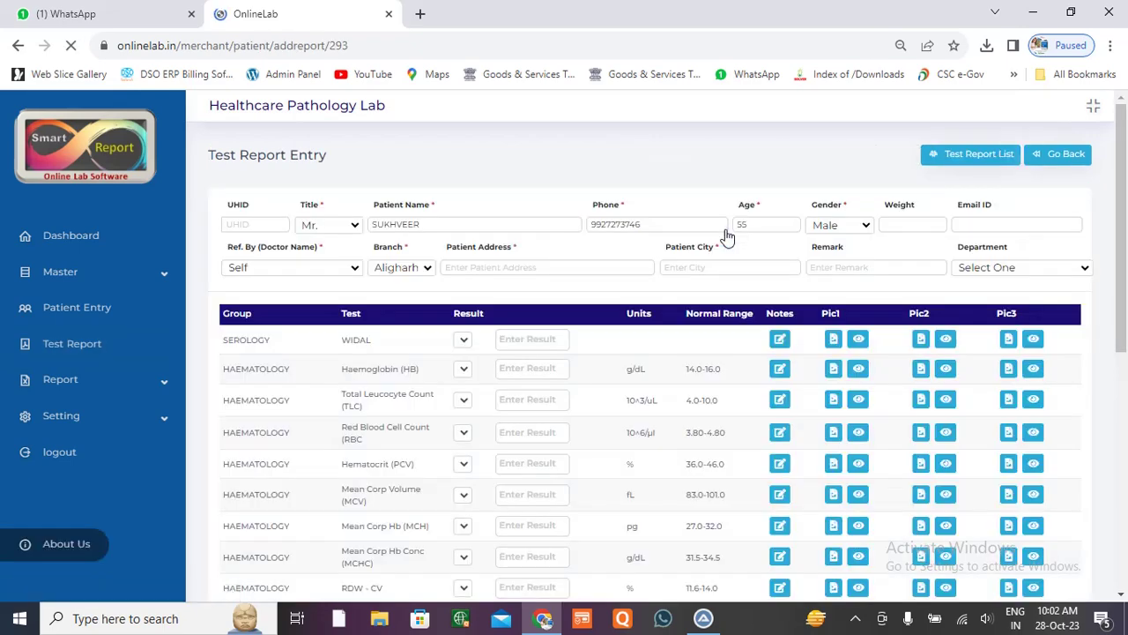
# Step: In the pending patient's WIDAL test notes, mark S.typhi-O as + for titers 1:20 through 1:160
pyautogui.scroll(-1, 444, 352)
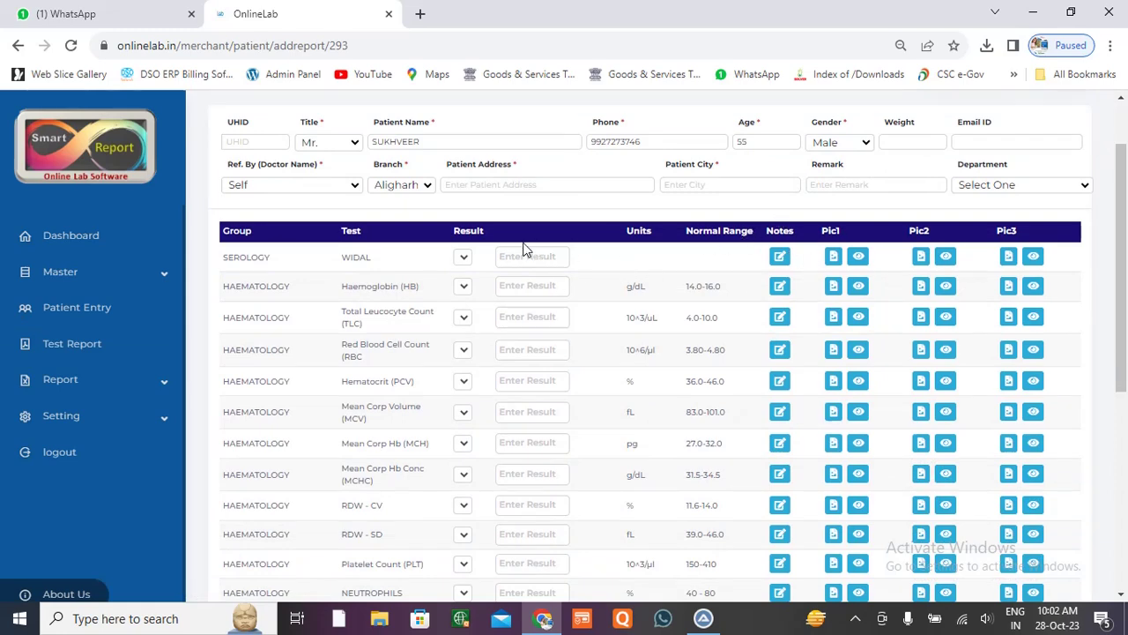
pyautogui.click(780, 257)
pyautogui.doubleClick(408, 249)
pyautogui.write('+')
pyautogui.doubleClick(479, 249)
pyautogui.write('++')
pyautogui.doubleClick(627, 249)
pyautogui.write('+')
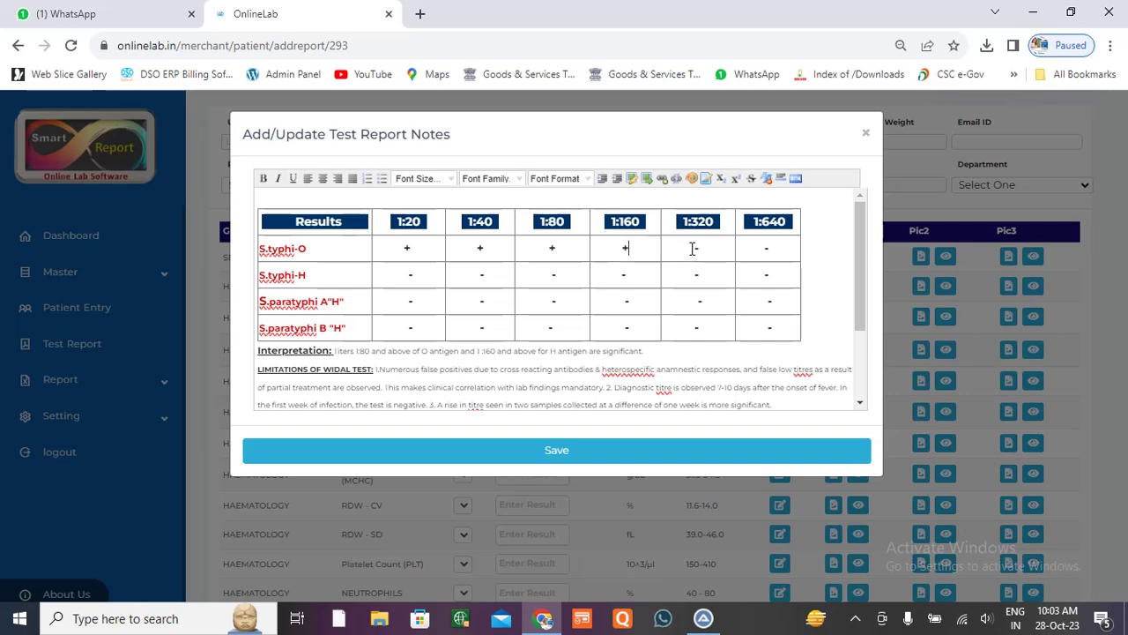
# Step: Mark S.typhi-H and S.paratyphi A"H" as + for titers 1:20 through 1:160 and save the WIDAL notes
pyautogui.write('+')
pyautogui.doubleClick(557, 275)
pyautogui.write('++')
pyautogui.doubleClick(417, 306)
pyautogui.write('+')
pyautogui.doubleClick(485, 302)
pyautogui.write('++')
pyautogui.doubleClick(627, 302)
pyautogui.write('+')
pyautogui.click(574, 456)
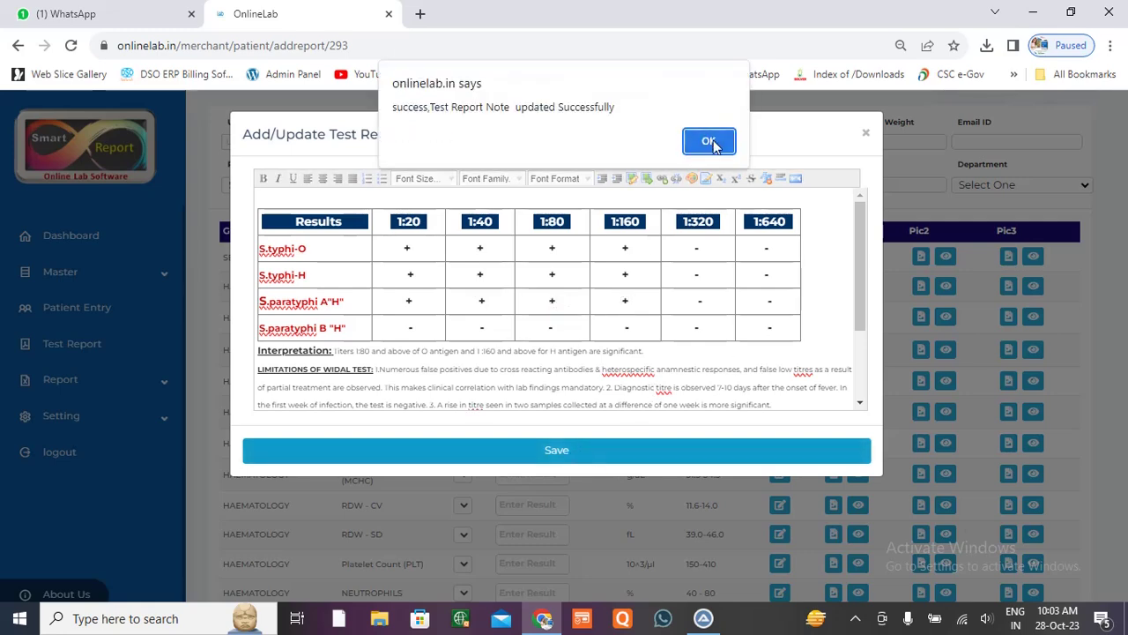
pyautogui.click(709, 142)
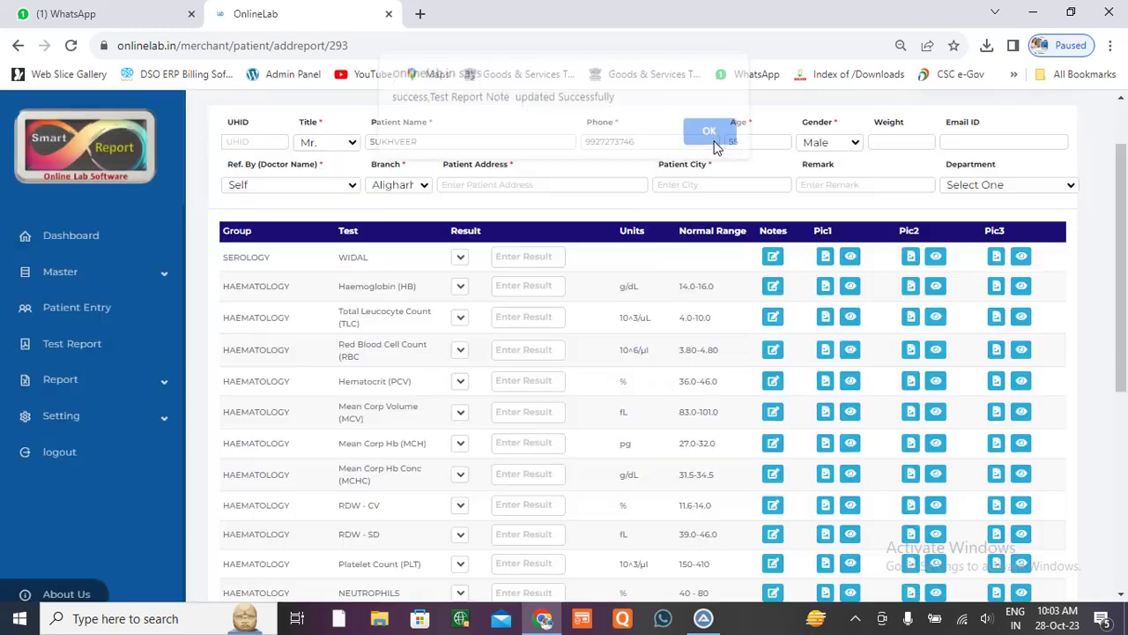
# Step: Set the WIDAL test result to Positive
pyautogui.click(459, 257)
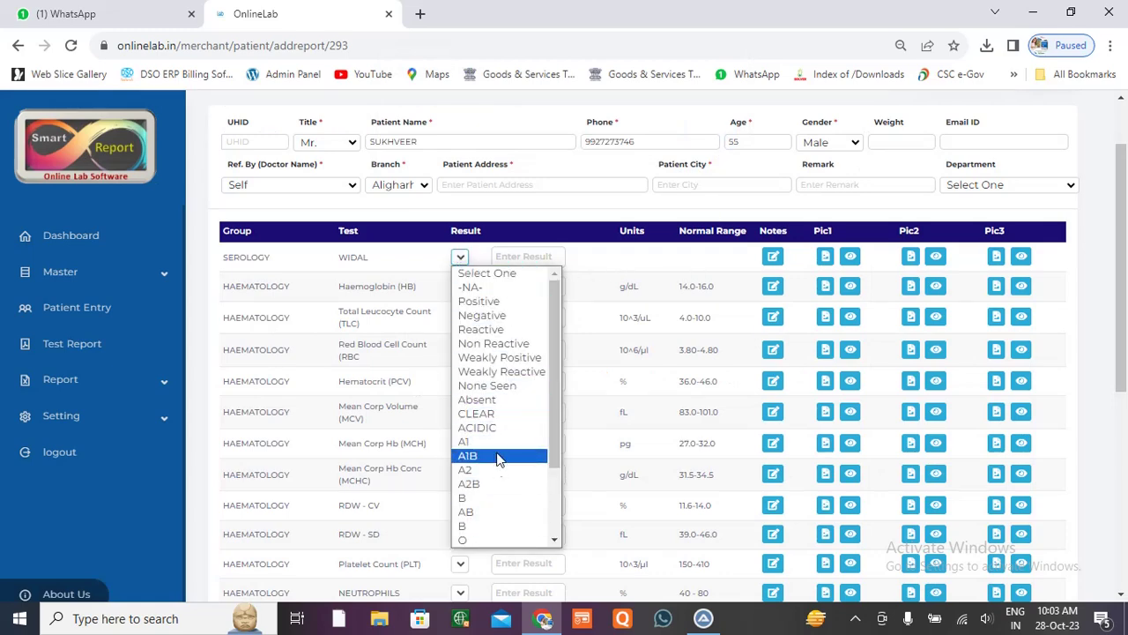
pyautogui.moveTo(556, 316)
pyautogui.mouseDown()
pyautogui.moveTo(573, 465)
pyautogui.moveTo(551, 299)
pyautogui.mouseUp()
pyautogui.click(497, 302)
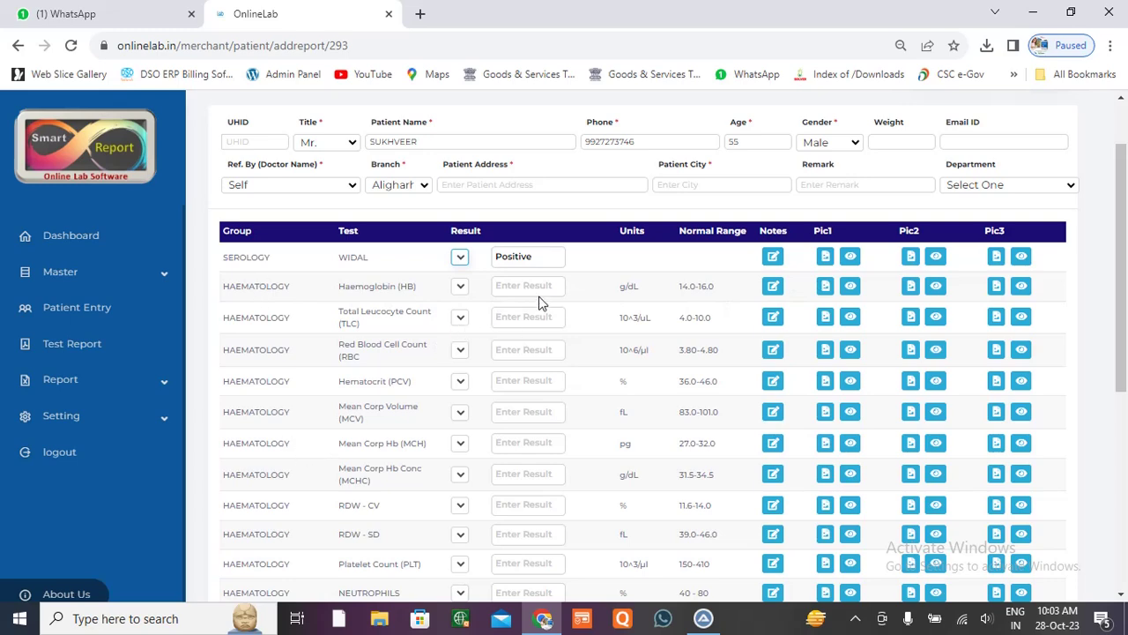
# Step: Enter the results 12.5 for Haemoglobin, 4.5 for Total Leucocyte Count and 4.6 for Red Blood Cell Count
pyautogui.click(539, 285)
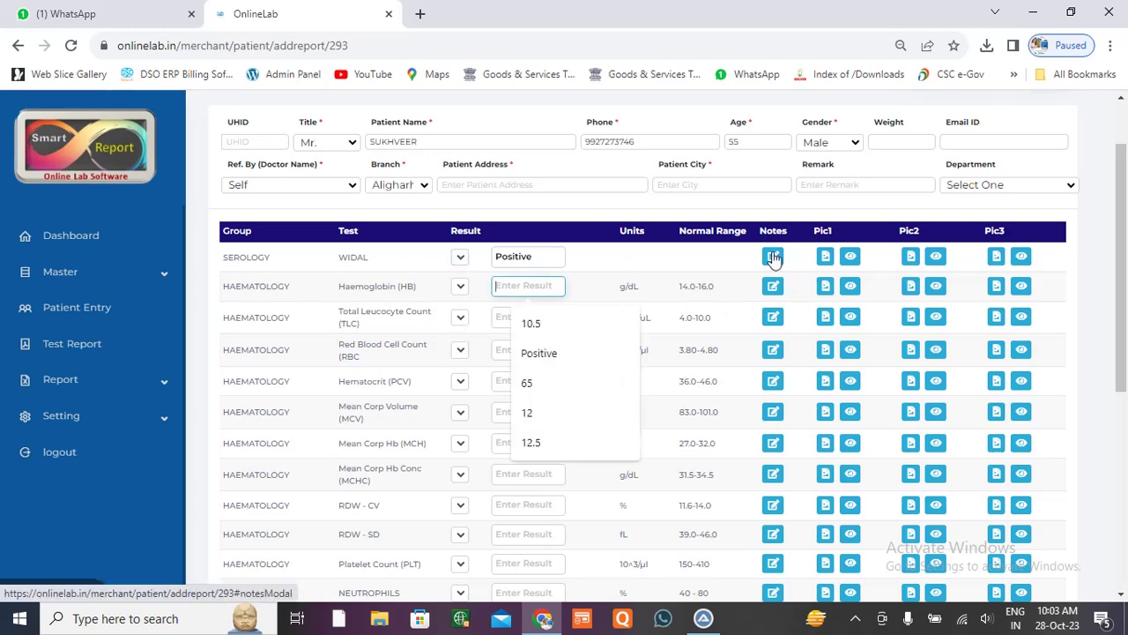
pyautogui.write('12.5')
pyautogui.press('Return')
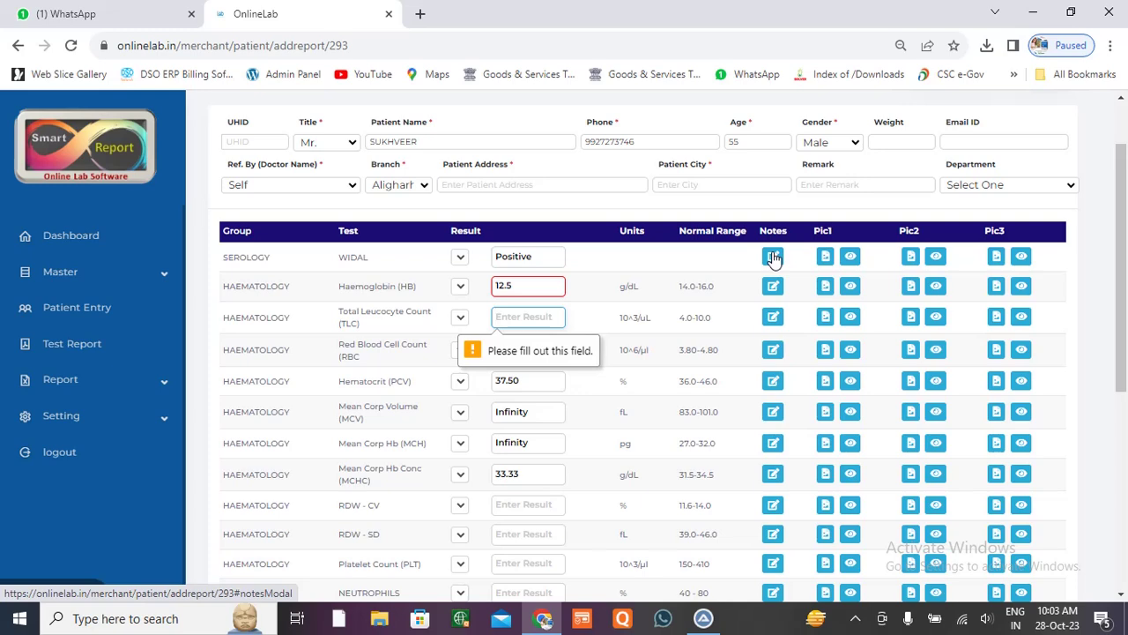
pyautogui.write('4.5')
pyautogui.press('Return')
pyautogui.write('4.6')
pyautogui.press('Return')
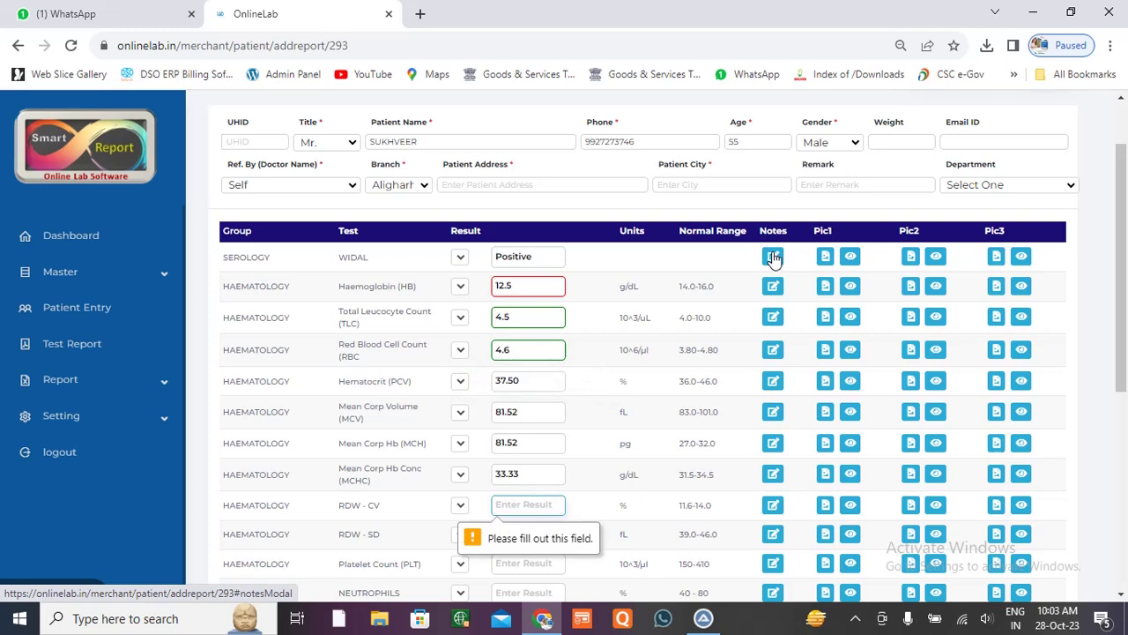
# Step: Enter the results 12 for RDW-CV, 39 for RDW-SD and 150 for Platelet Count
pyautogui.write('12')
pyautogui.press('Return')
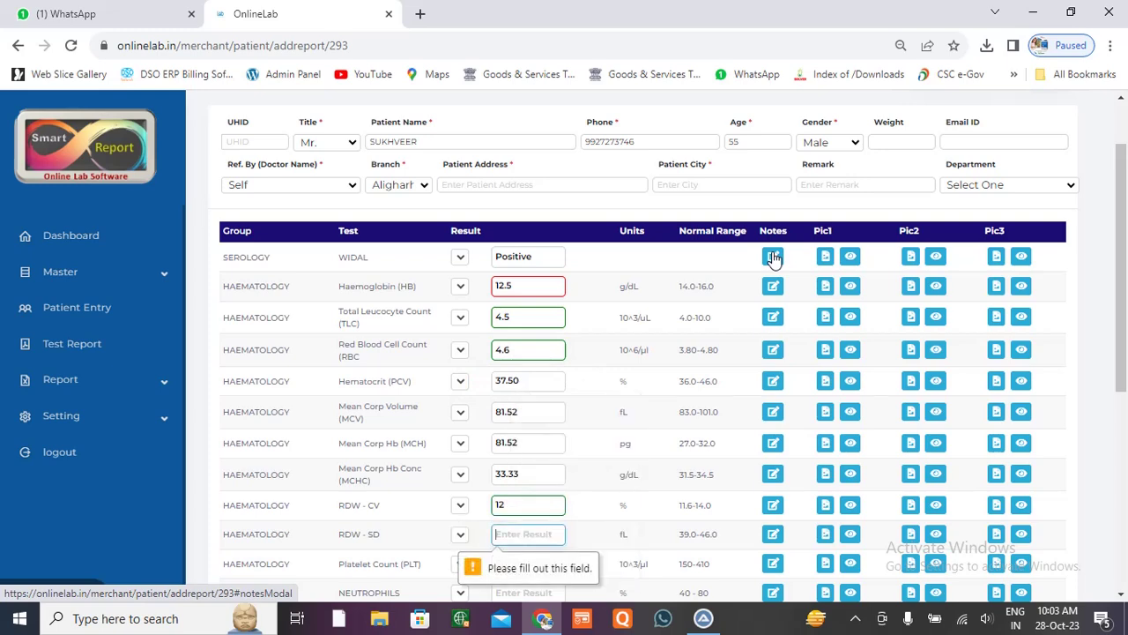
pyautogui.write('39')
pyautogui.press('Return')
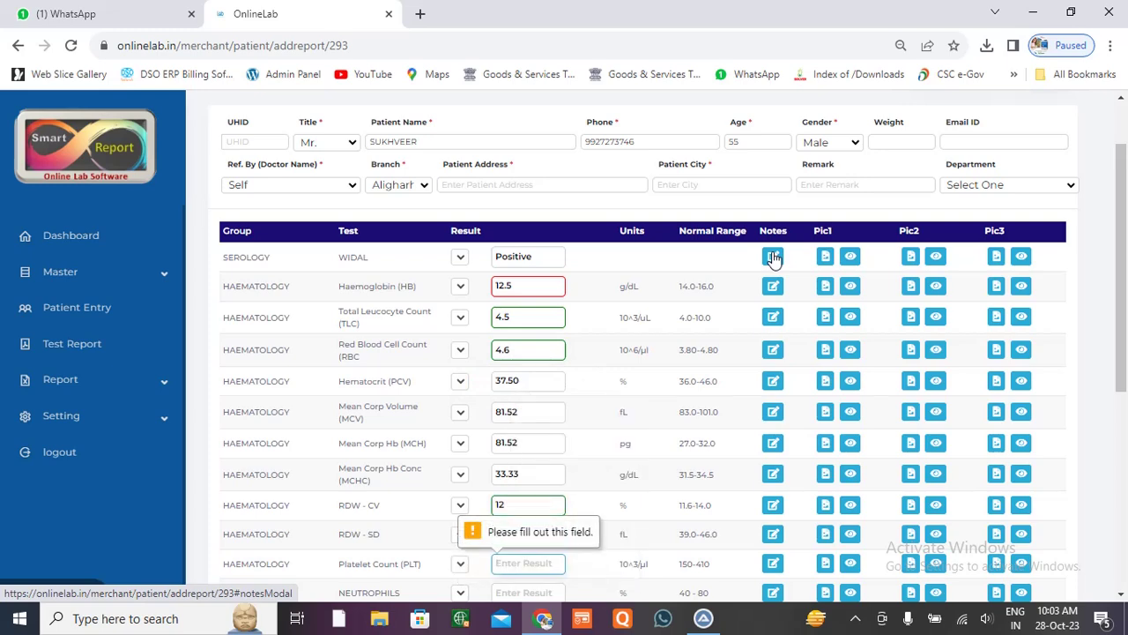
pyautogui.write('150')
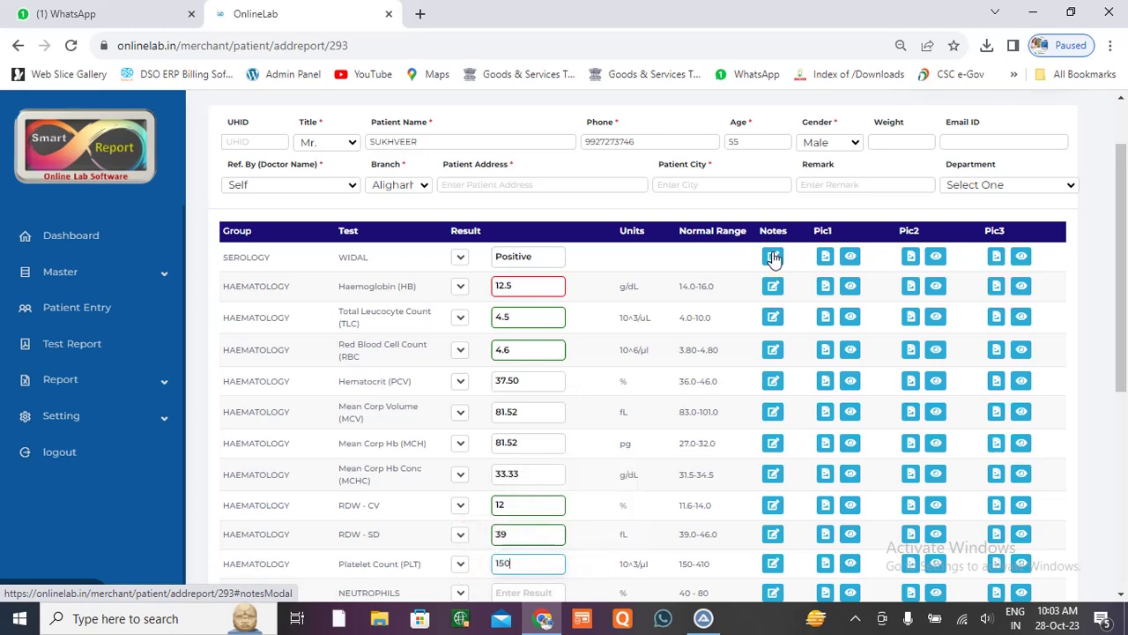
pyautogui.press('Return')
# Step: Enter the results 45 for Neutrophils, 45 for Lymphocytes and 5 for Monocytes
pyautogui.write('45')
pyautogui.press('Return')
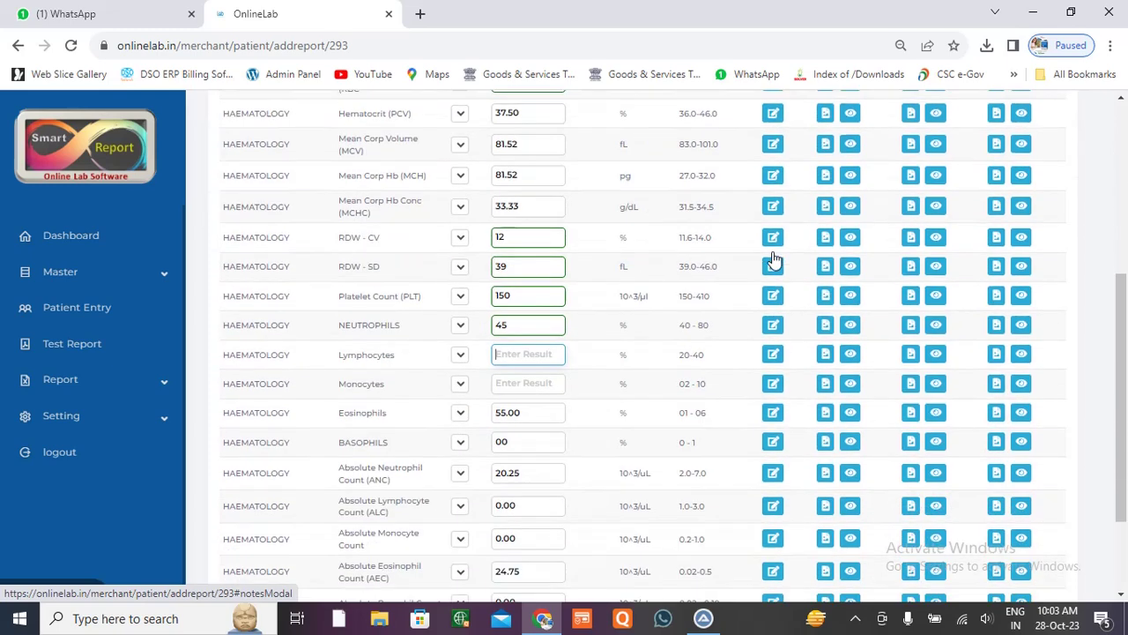
pyautogui.write('45')
pyautogui.press('Return')
pyautogui.write('5')
pyautogui.press('Return')
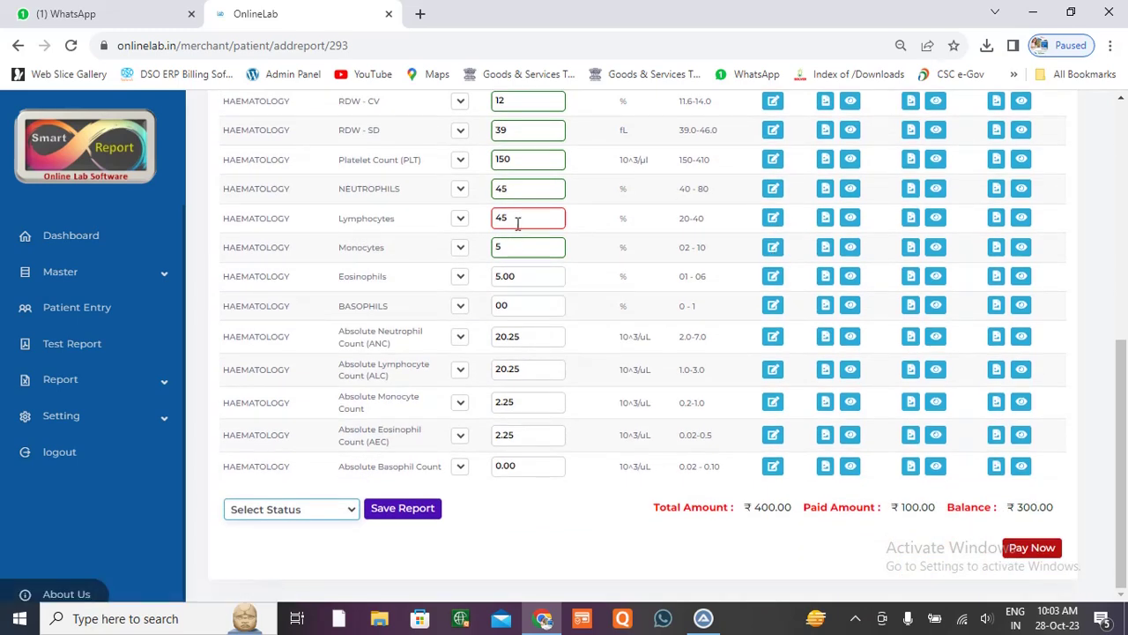
# Step: Set the report status to Complete and save the report
pyautogui.click(350, 511)
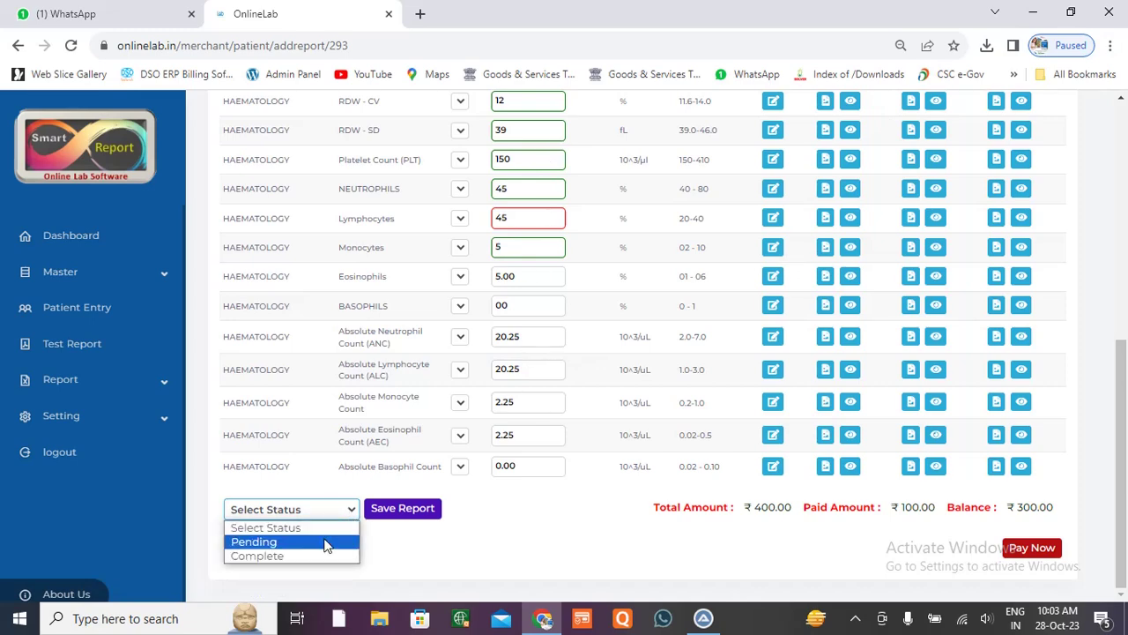
pyautogui.click(296, 556)
pyautogui.click(411, 509)
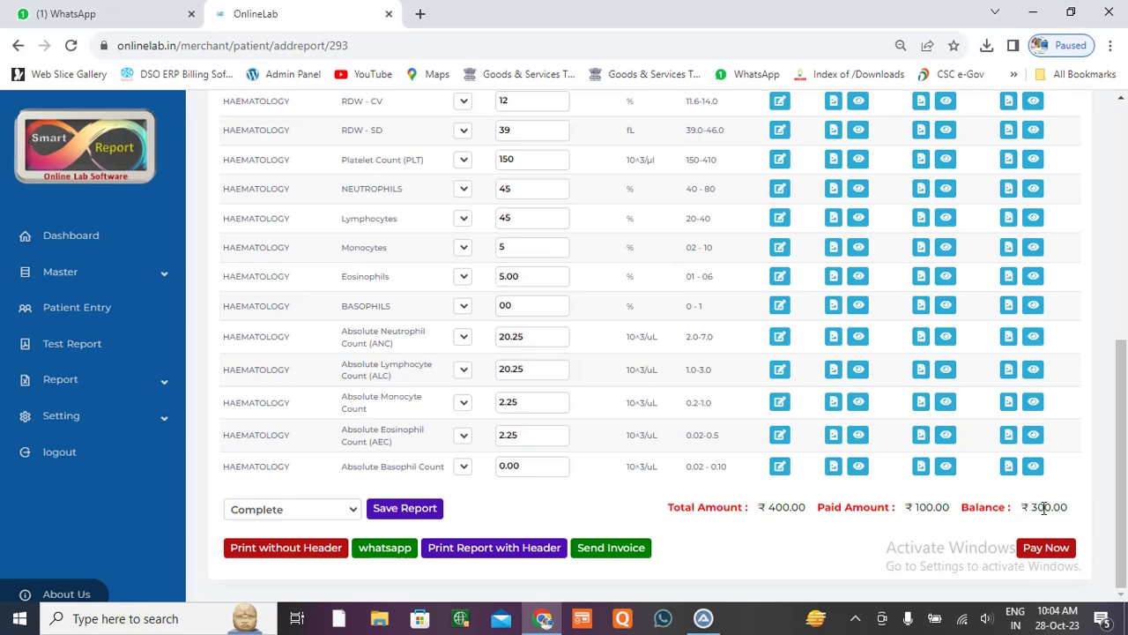
# Step: Record a payment of 300 for the outstanding balance with the mode set to Card
pyautogui.moveTo(1031, 507); pyautogui.dragTo(1067, 521)
pyautogui.click(1045, 550)
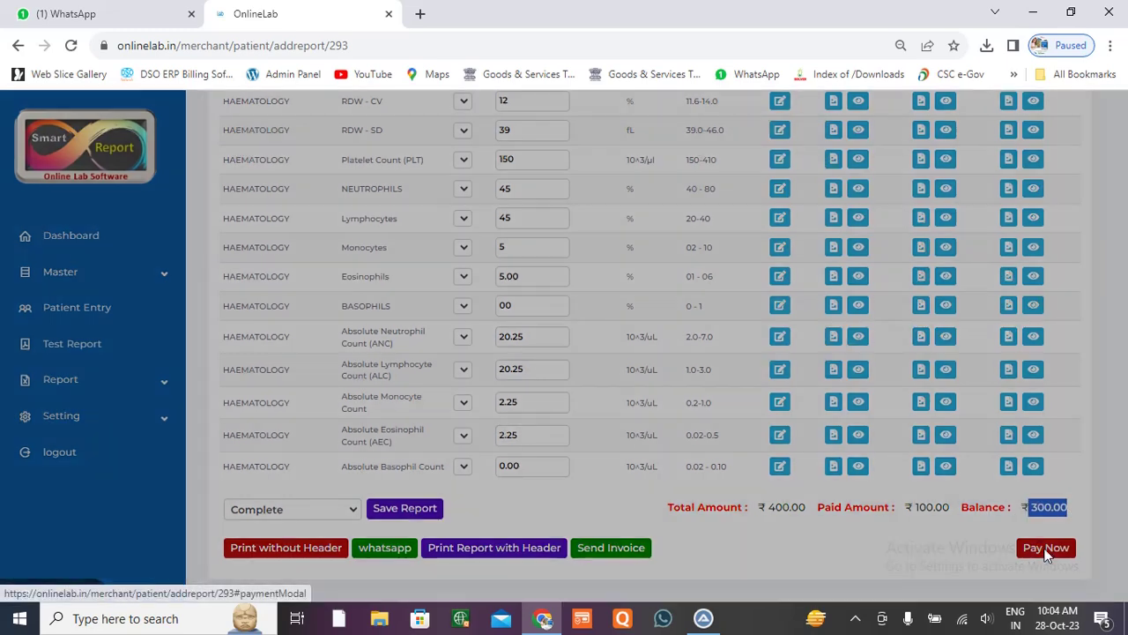
pyautogui.moveTo(377, 196); pyautogui.dragTo(347, 199)
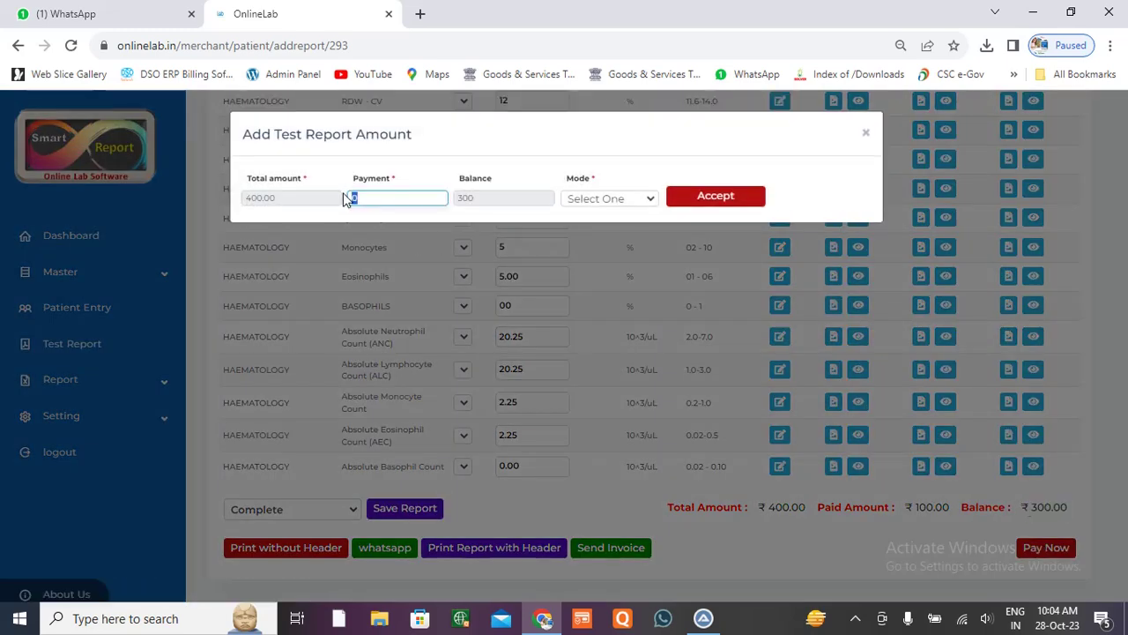
pyautogui.click(627, 198)
pyautogui.click(599, 242)
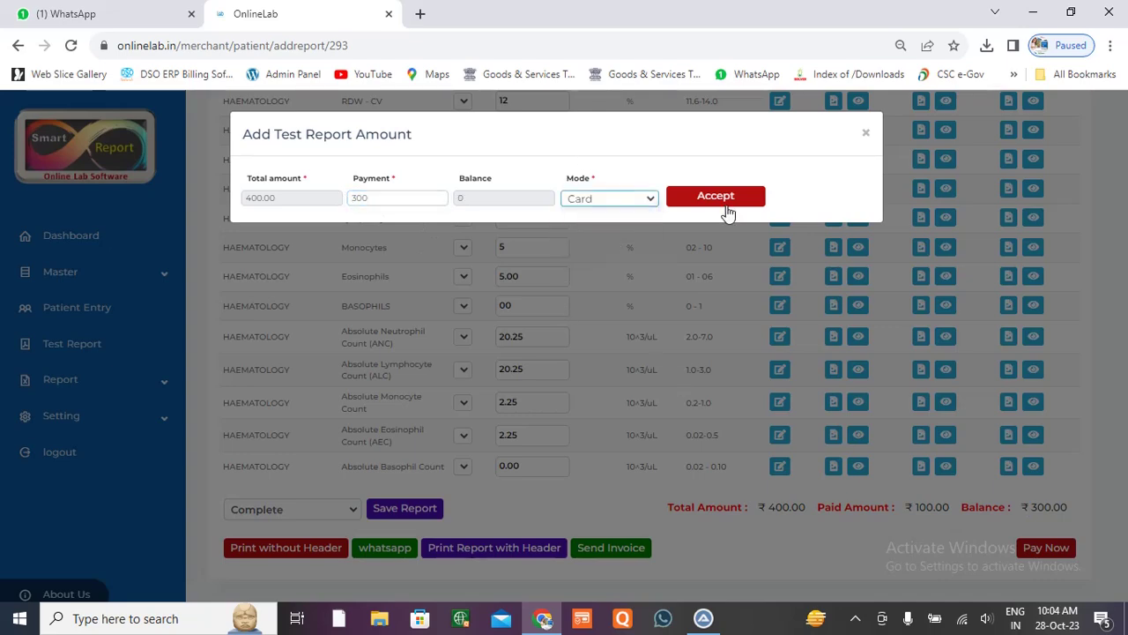
pyautogui.click(724, 211)
# Step: Generate the printable report with header for the SEROLOGY and HAEMATOLOGY groups and review all its pages
pyautogui.scroll(-5, 799, 421)
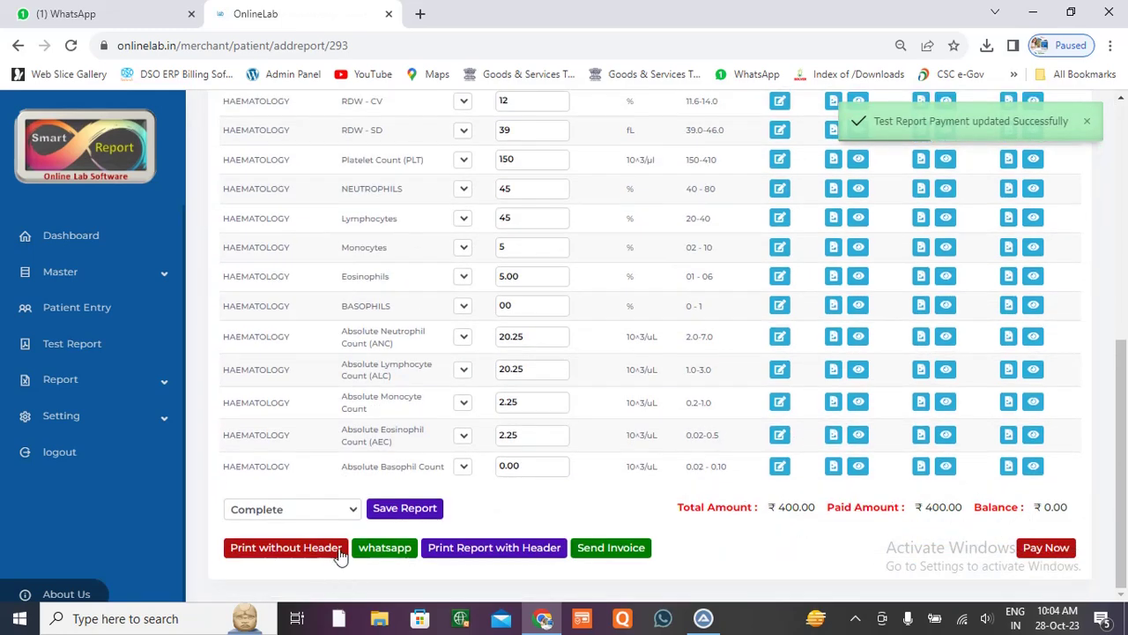
pyautogui.click(496, 552)
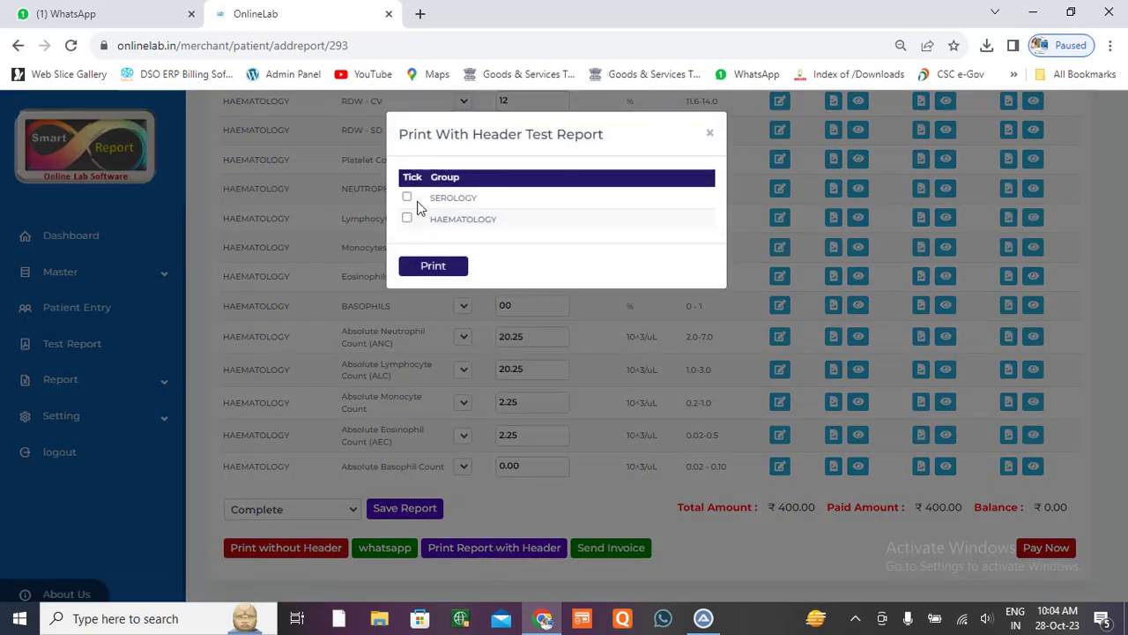
pyautogui.click(407, 220)
pyautogui.click(407, 196)
pyautogui.click(436, 271)
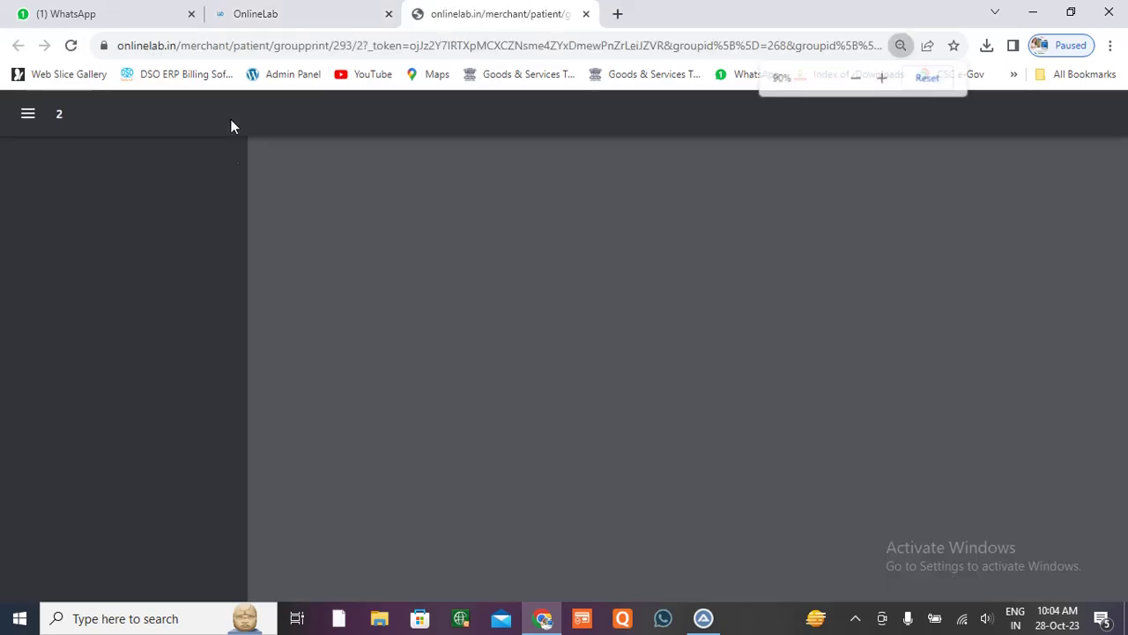
pyautogui.scroll(-4, 617, 388)
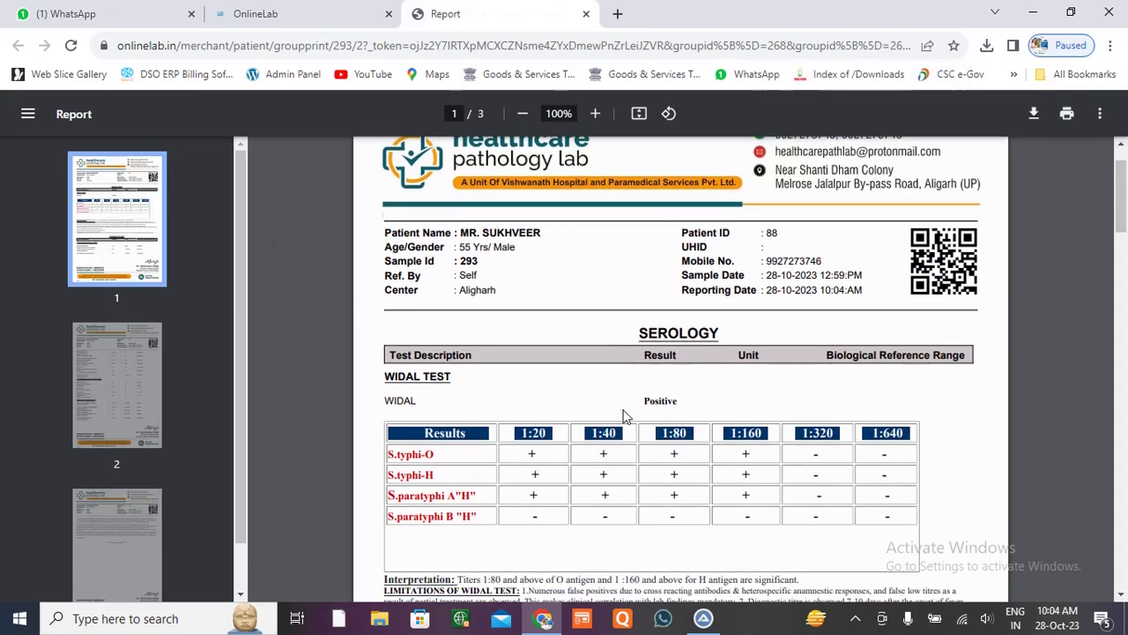
pyautogui.scroll(-10, 699, 255)
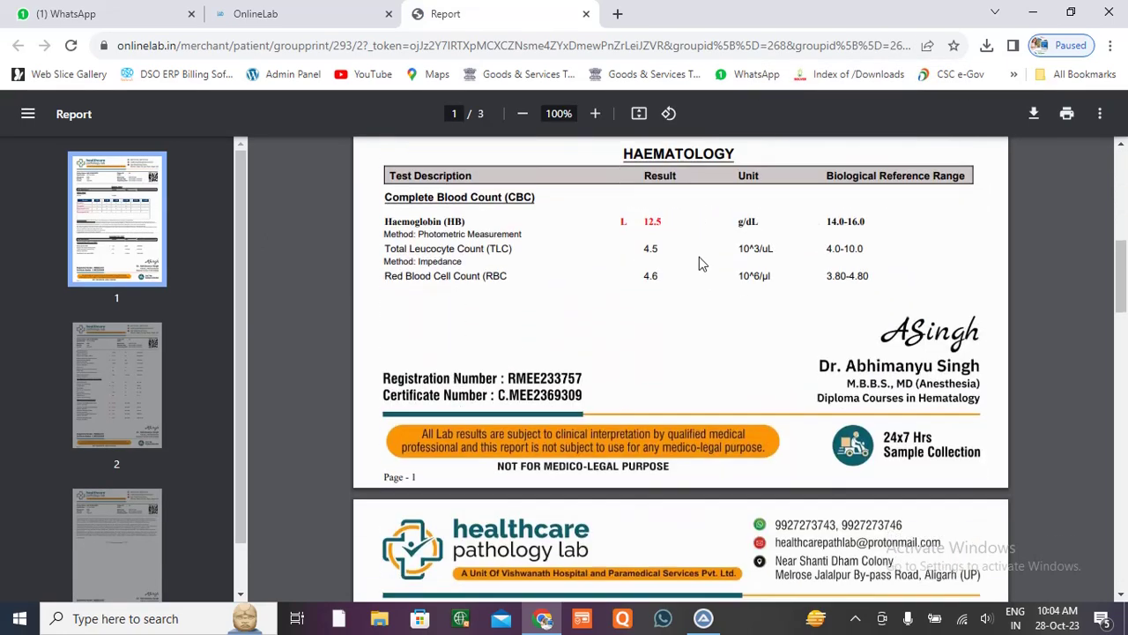
pyautogui.scroll(-8, 676, 504)
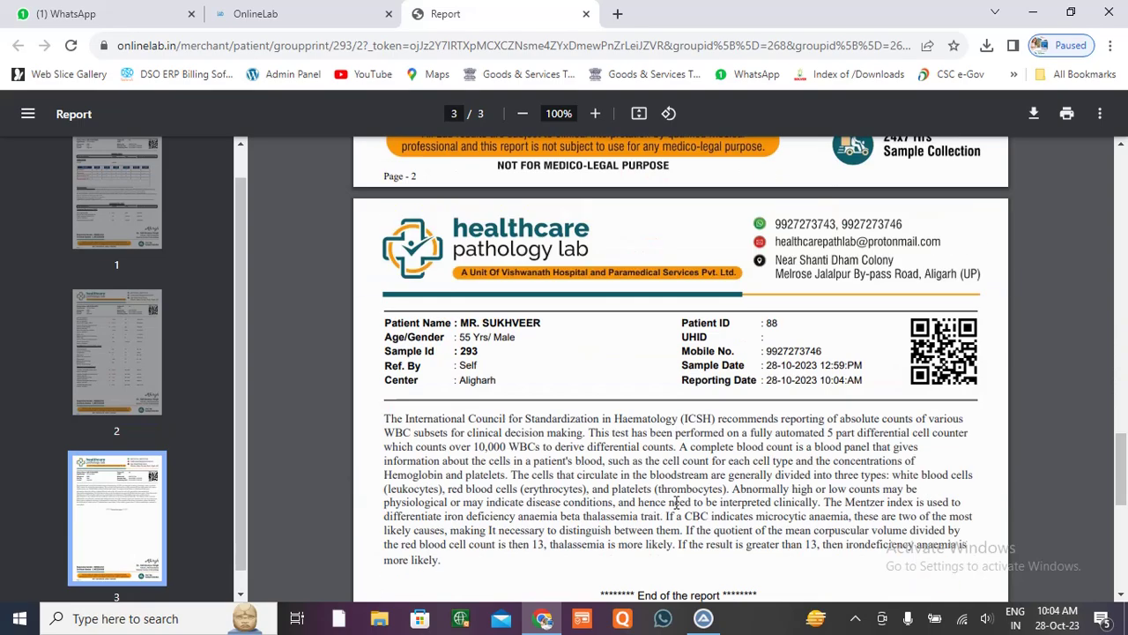
# Step: Look over the last page of the printable report, return to its first page and close it
pyautogui.scroll(5, 676, 504)
pyautogui.scroll(-5, 676, 507)
pyautogui.scroll(4, 676, 510)
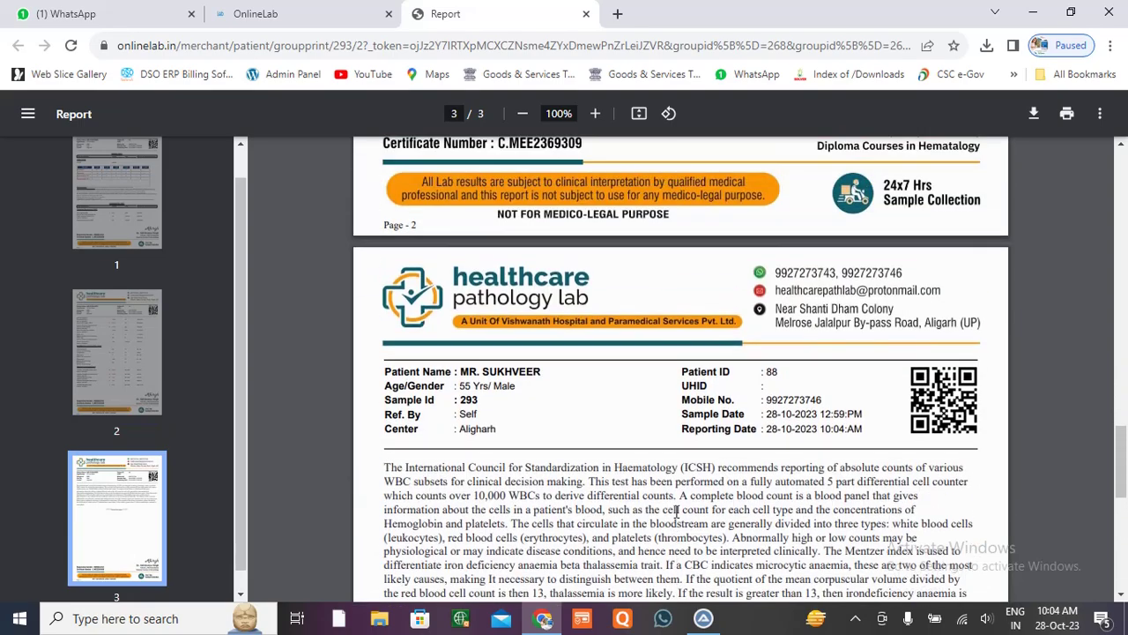
pyautogui.scroll(15, 676, 511)
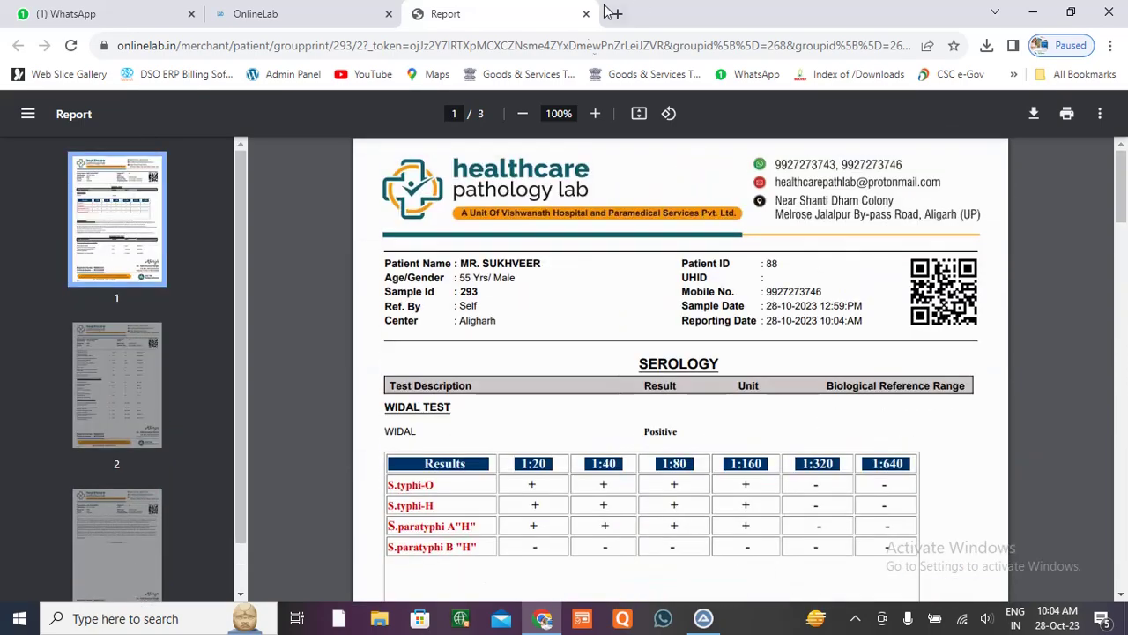
pyautogui.click(586, 15)
# Step: Generate the printable report with header for the HAEMATOLOGY group only, review both pages and close it along with the print dialog
pyautogui.click(408, 197)
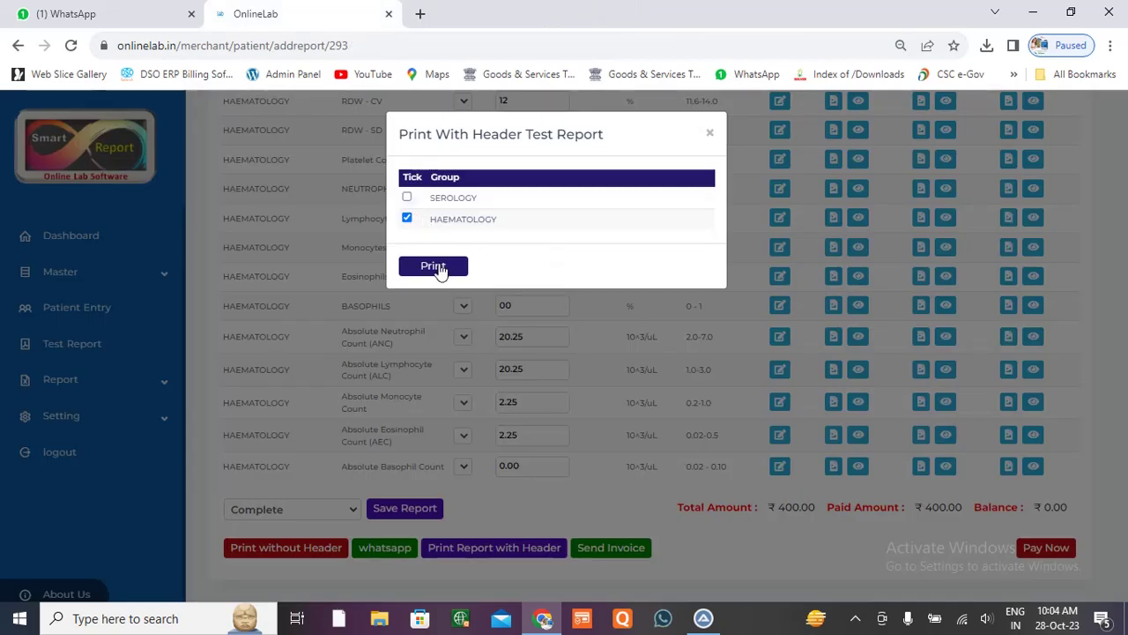
pyautogui.click(435, 267)
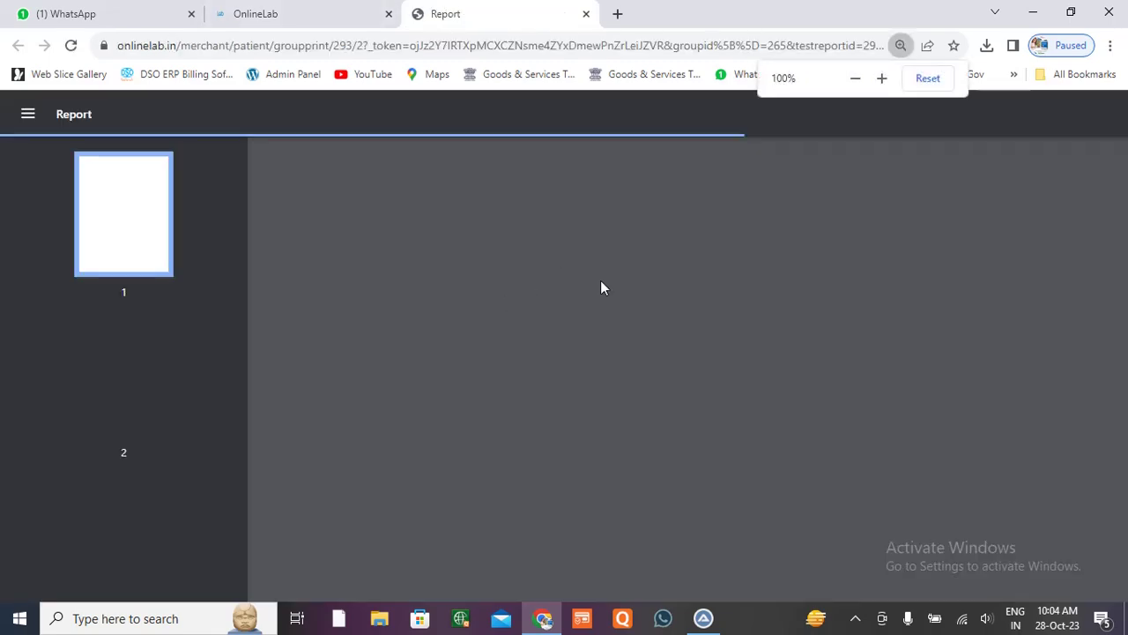
pyautogui.scroll(-2, 538, 326)
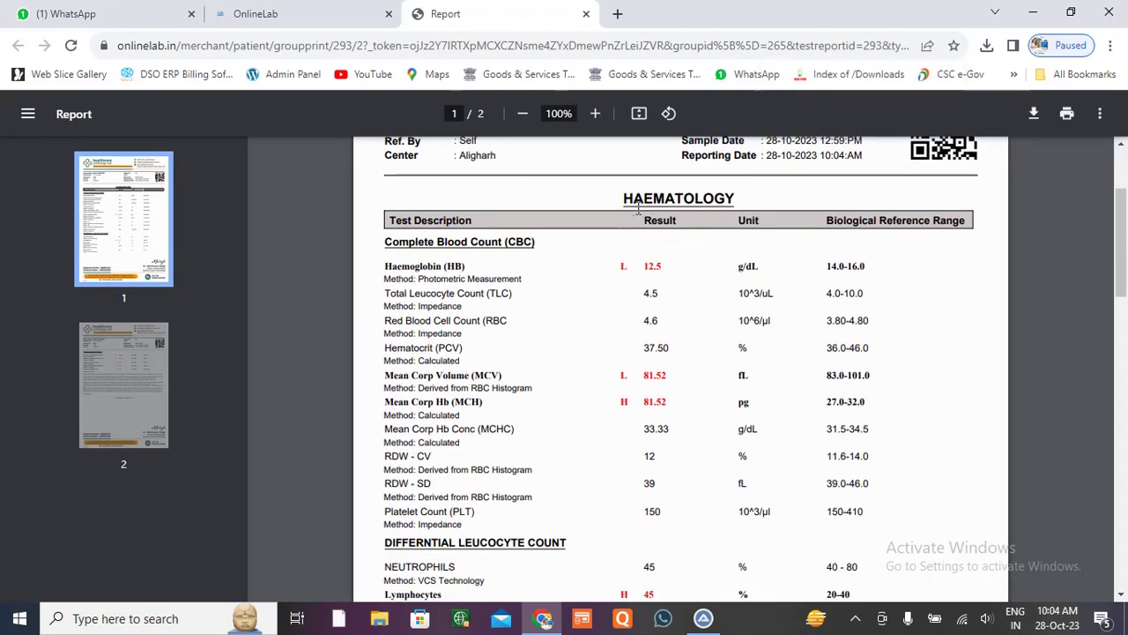
pyautogui.scroll(-1, 657, 149)
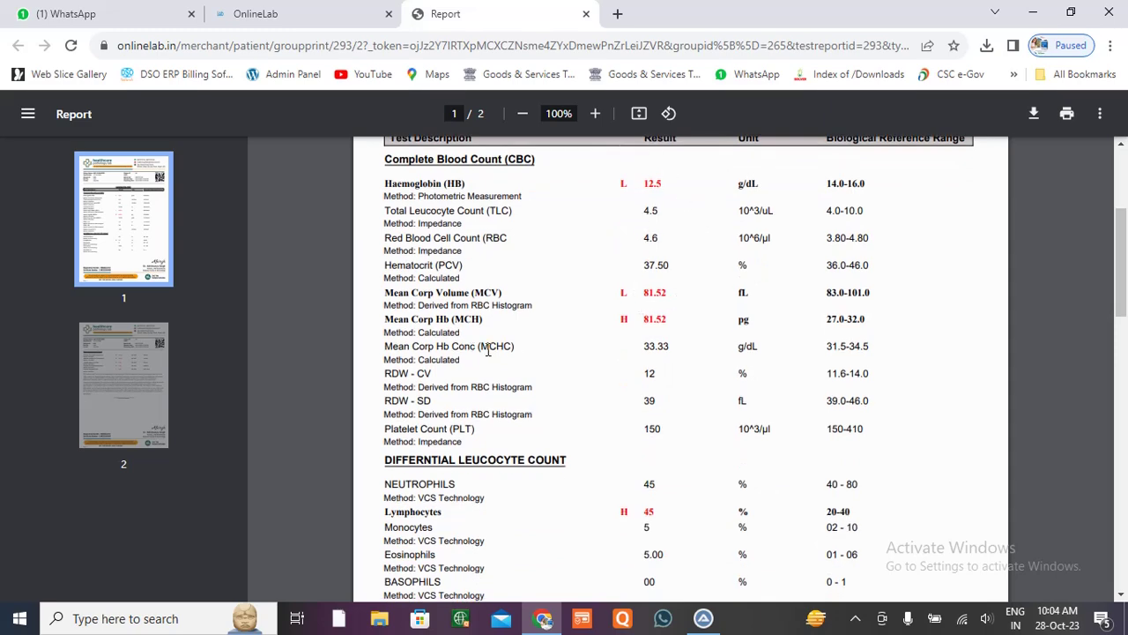
pyautogui.scroll(-7, 597, 431)
pyautogui.scroll(-4, 674, 437)
pyautogui.scroll(3, 659, 310)
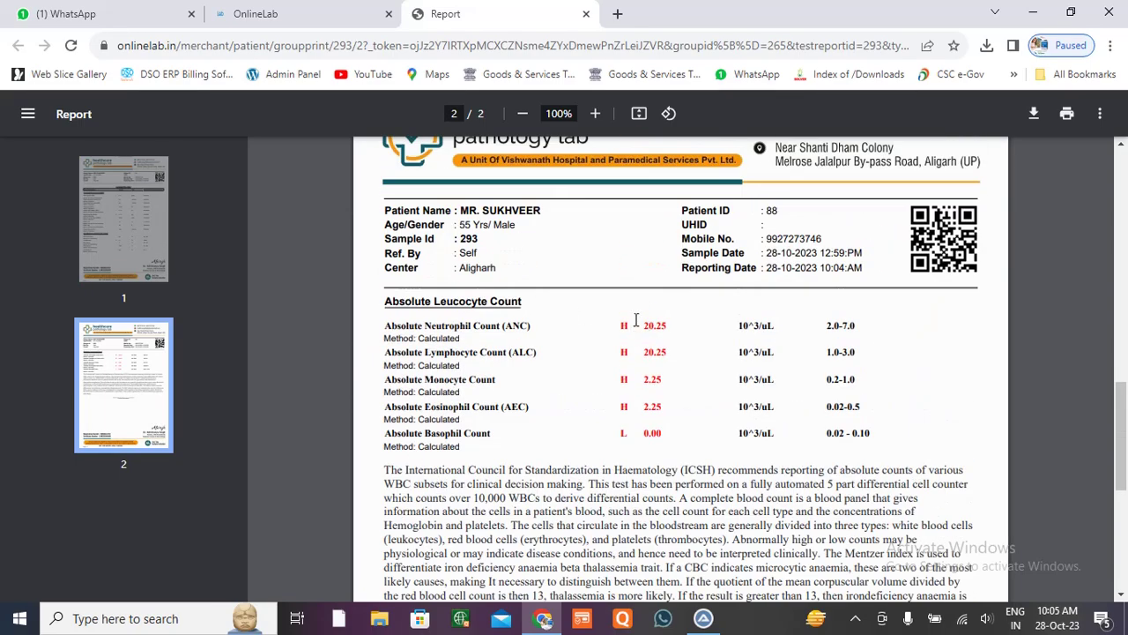
pyautogui.scroll(-5, 665, 405)
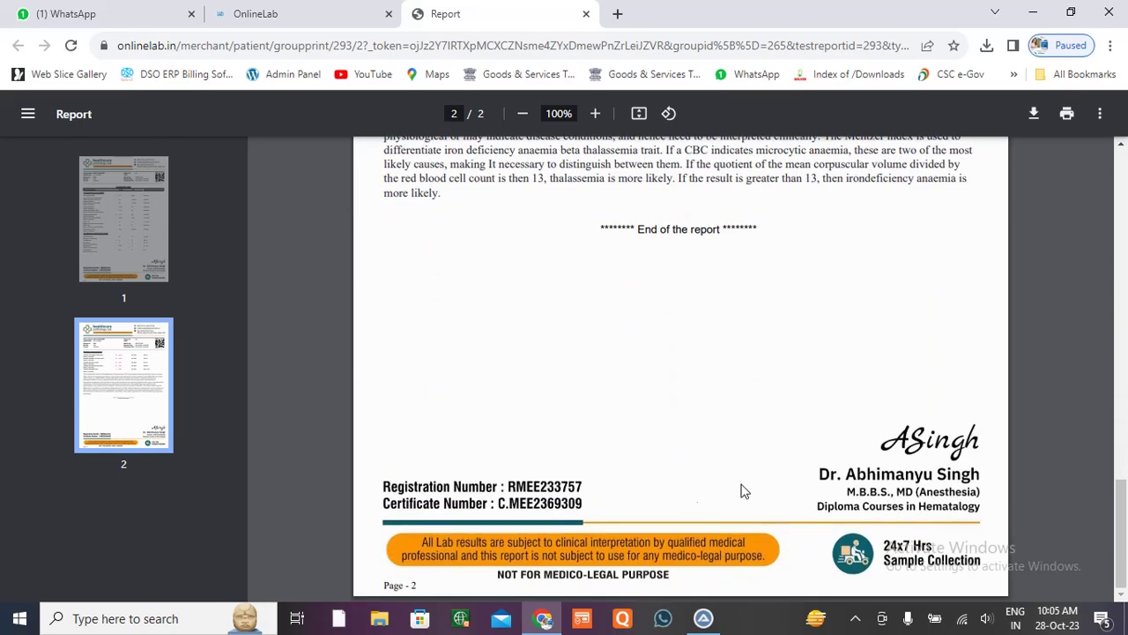
pyautogui.scroll(15, 939, 461)
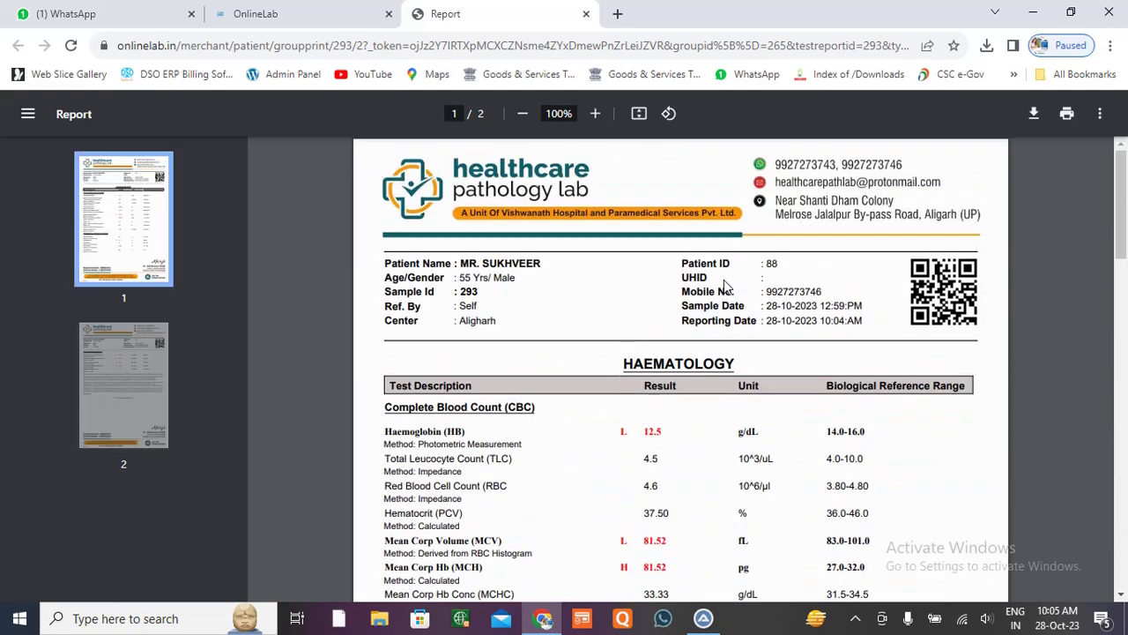
pyautogui.click(586, 14)
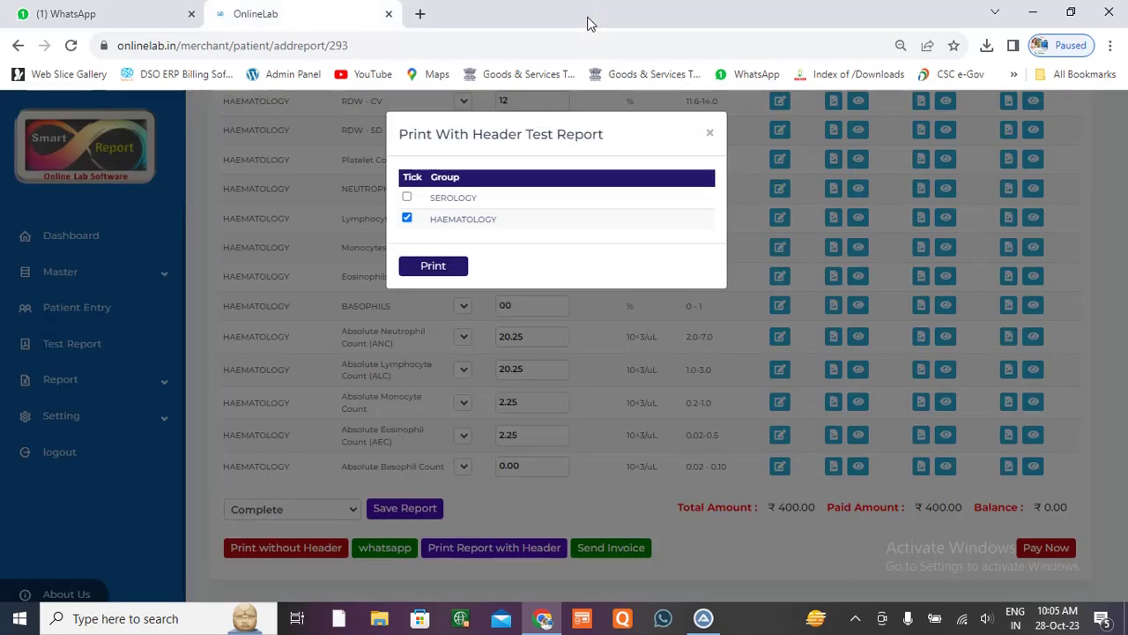
pyautogui.click(709, 133)
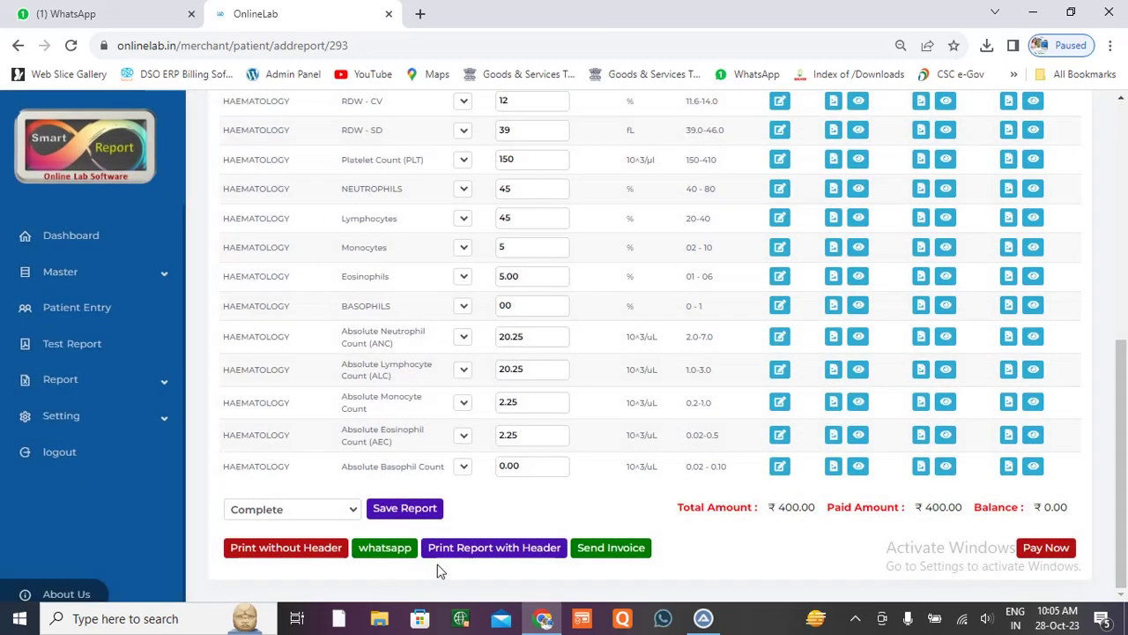
# Step: Generate the printable report without header for the SEROLOGY group, review it and close it along with the print dialog
pyautogui.click(274, 555)
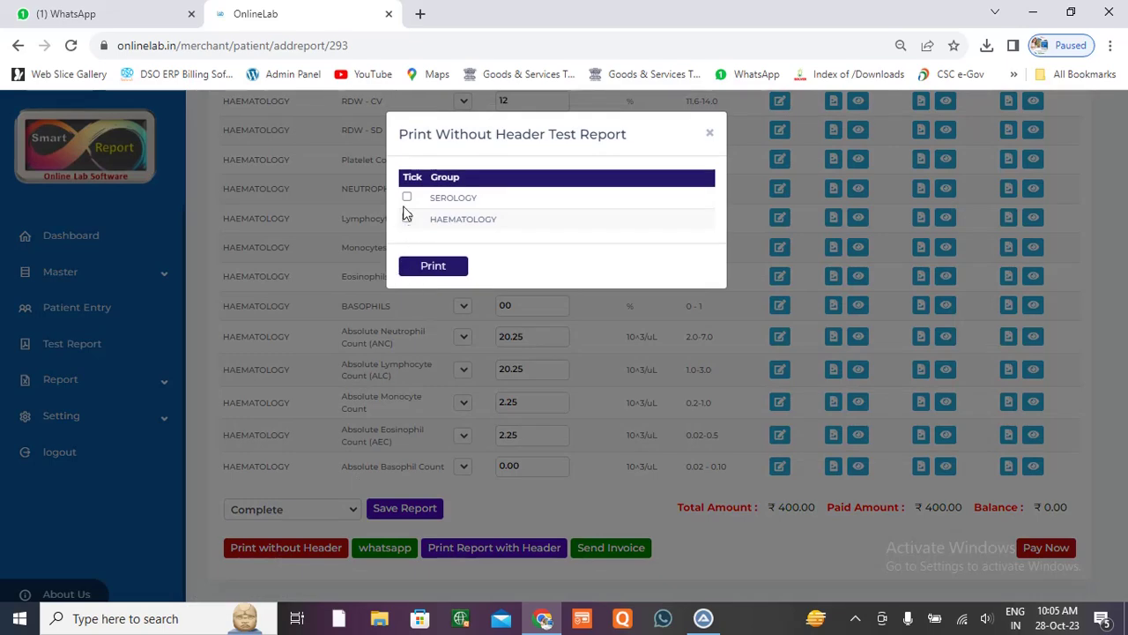
pyautogui.click(433, 269)
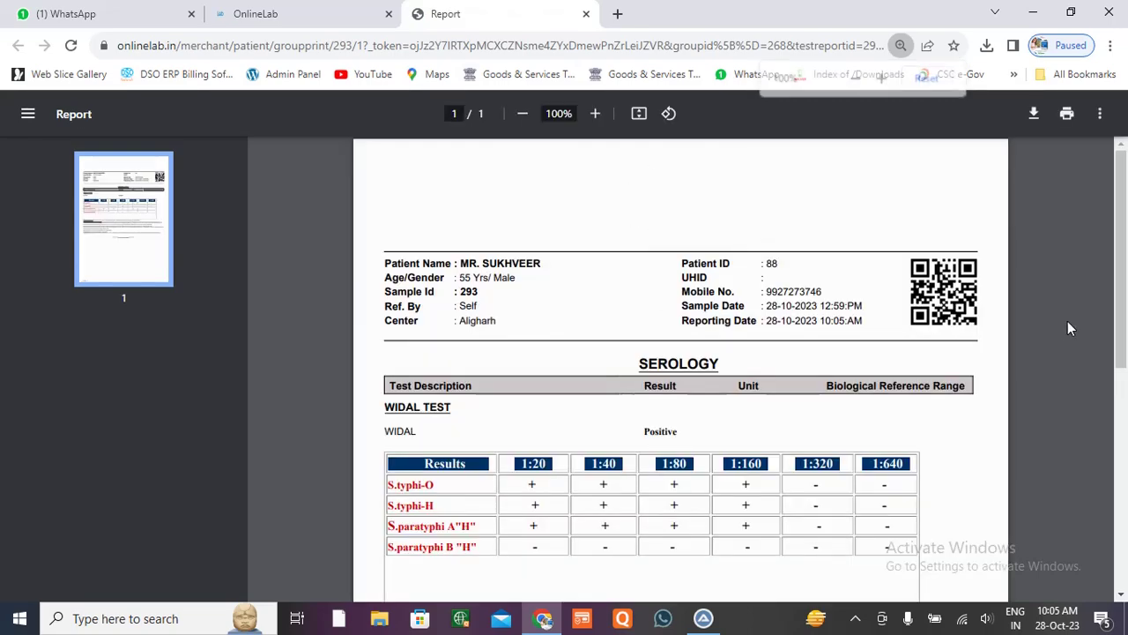
pyautogui.scroll(-2, 956, 365)
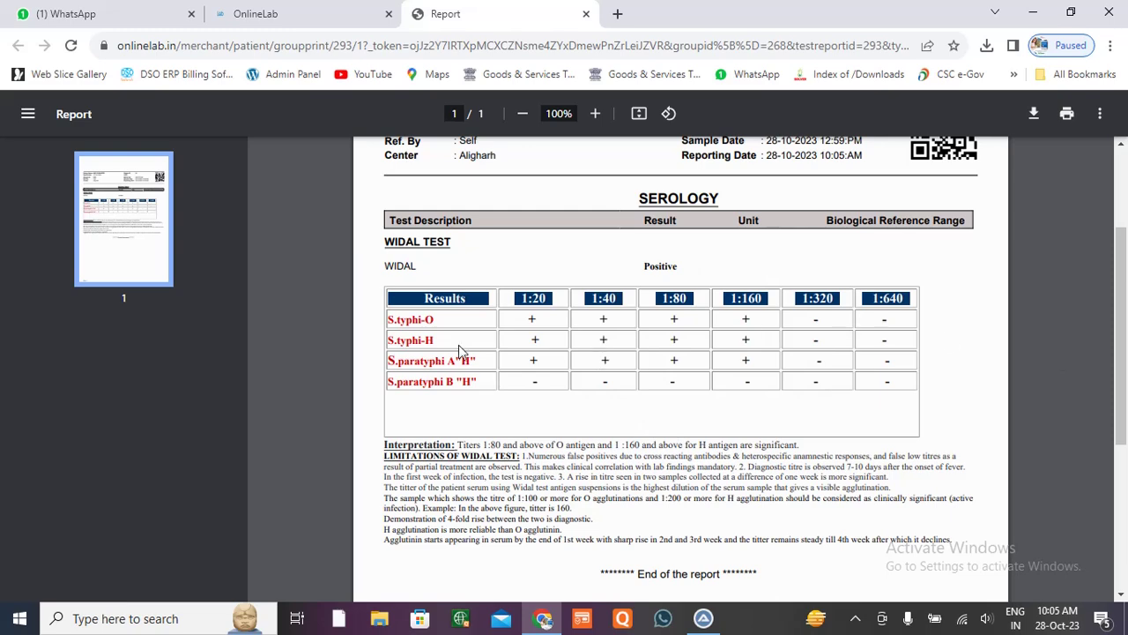
pyautogui.scroll(2, 529, 383)
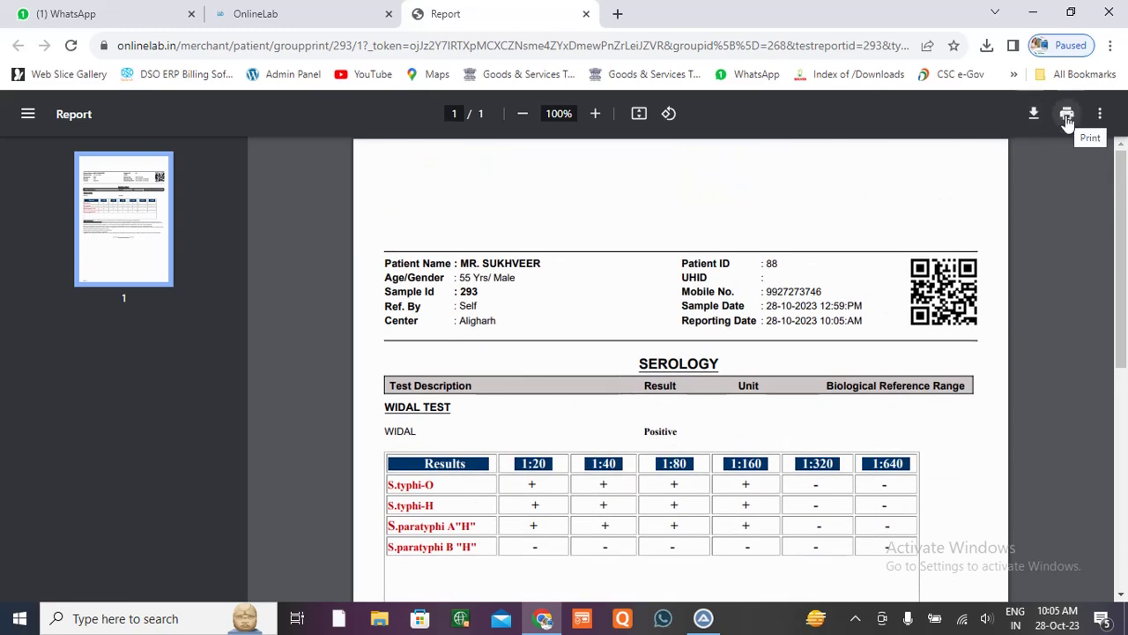
pyautogui.click(585, 14)
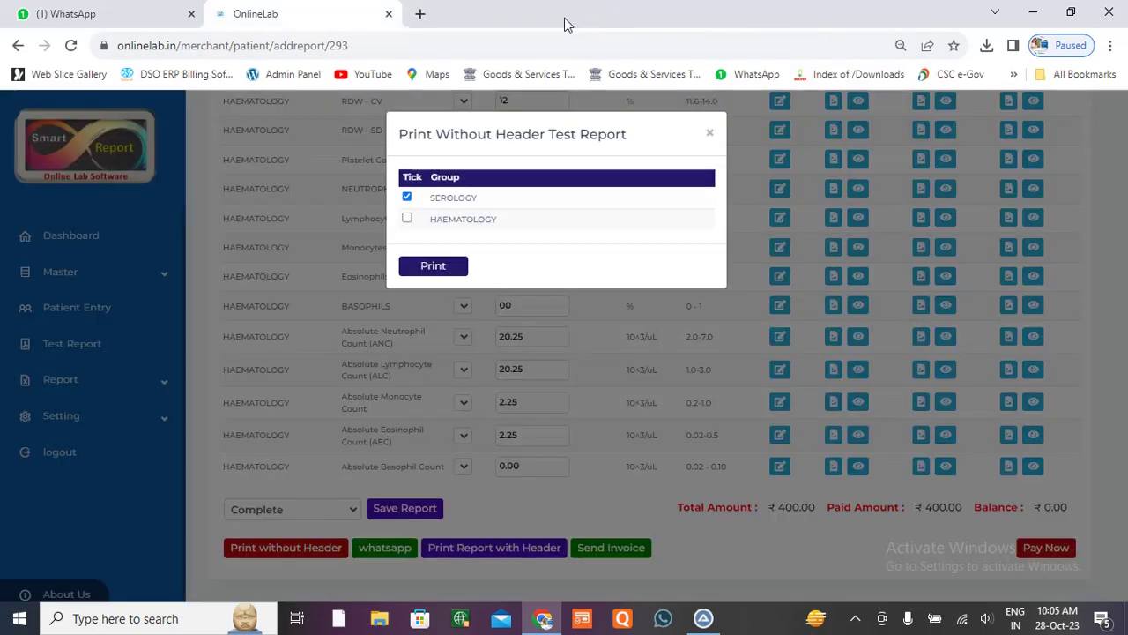
pyautogui.click(711, 135)
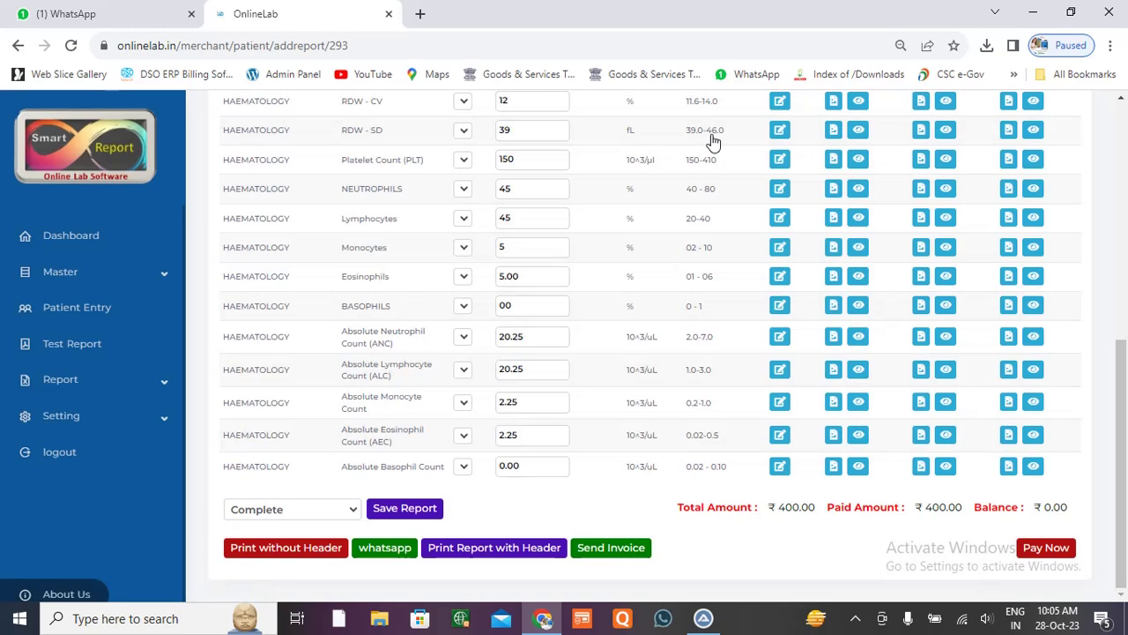
# Step: Open the Dashboard and examine the lab name, the current month income, pending and complete report totals, and the test report list
pyautogui.moveTo(1124, 415); pyautogui.dragTo(1124, 172)
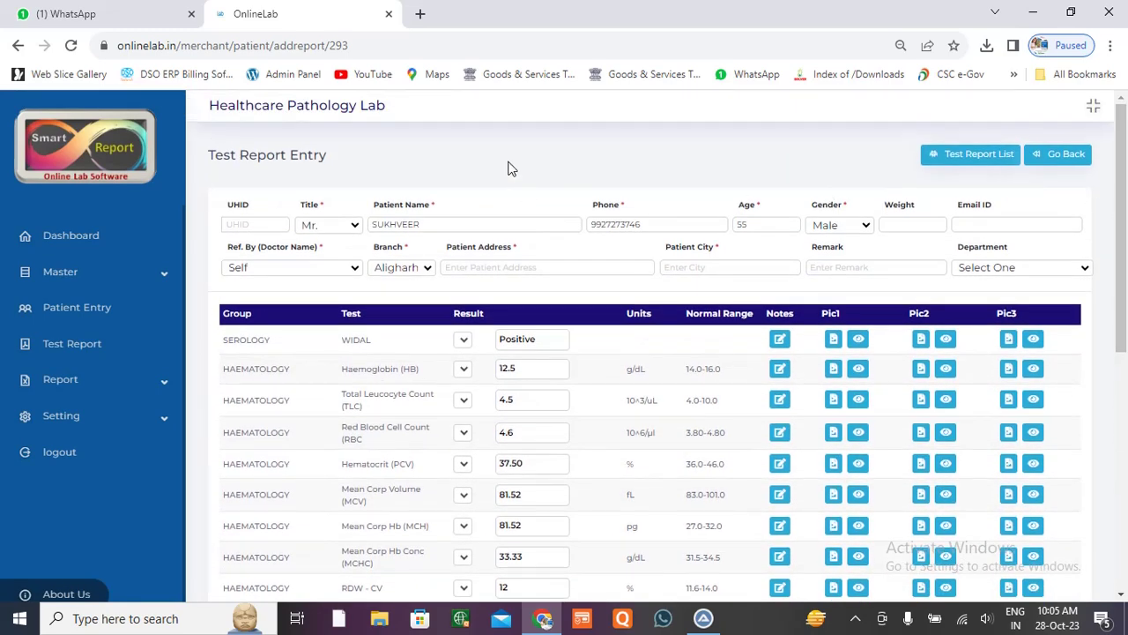
pyautogui.click(78, 236)
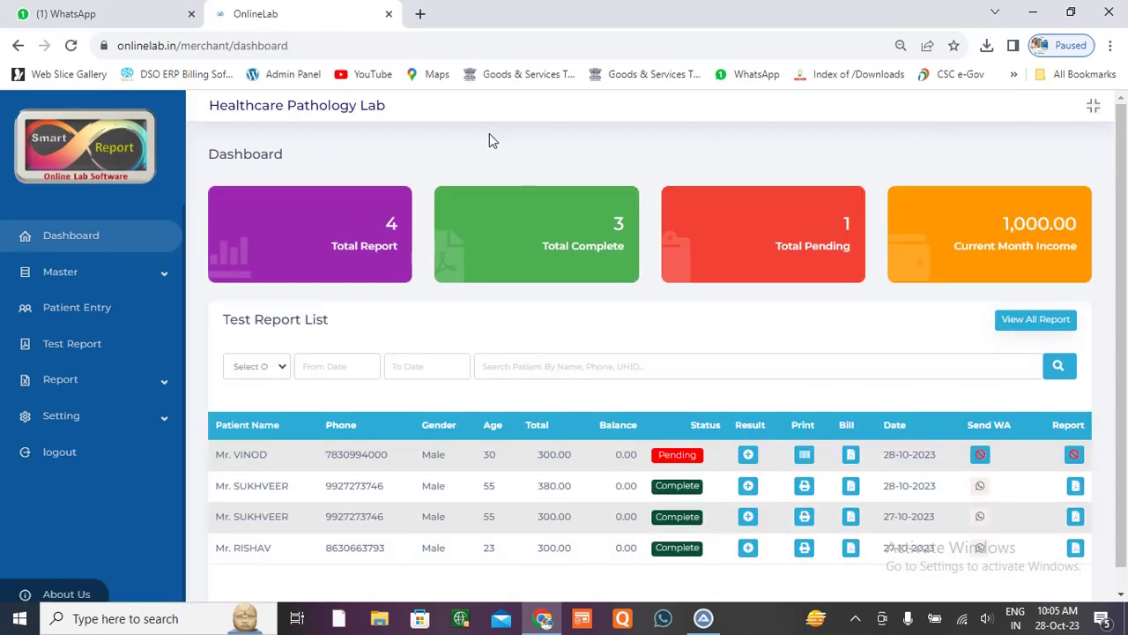
pyautogui.moveTo(388, 111); pyautogui.dragTo(236, 124)
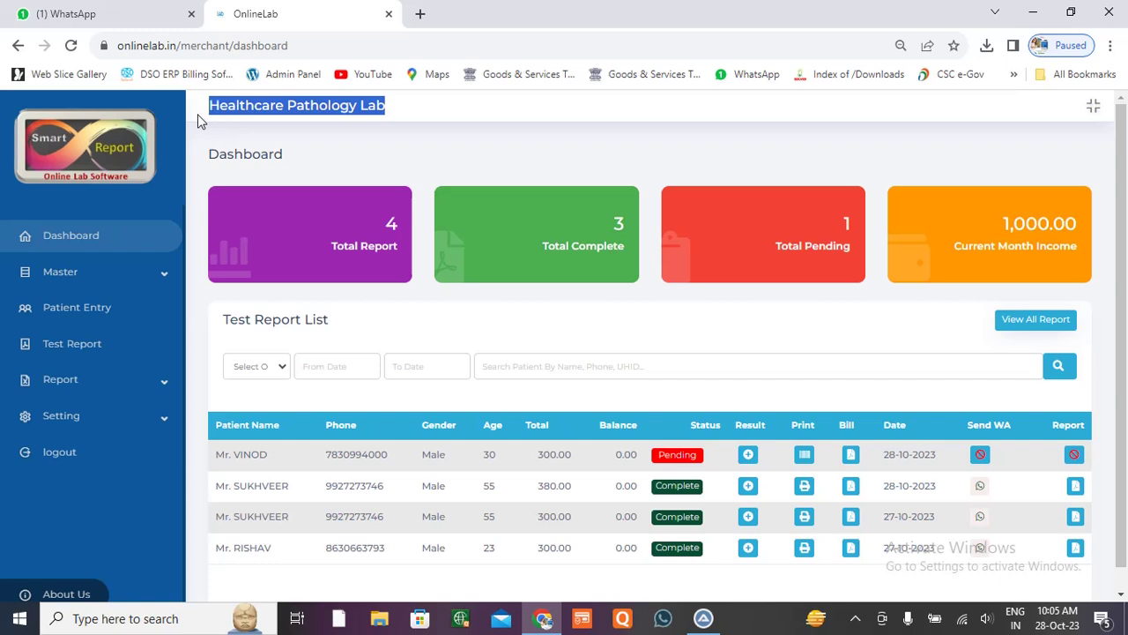
pyautogui.click(351, 157)
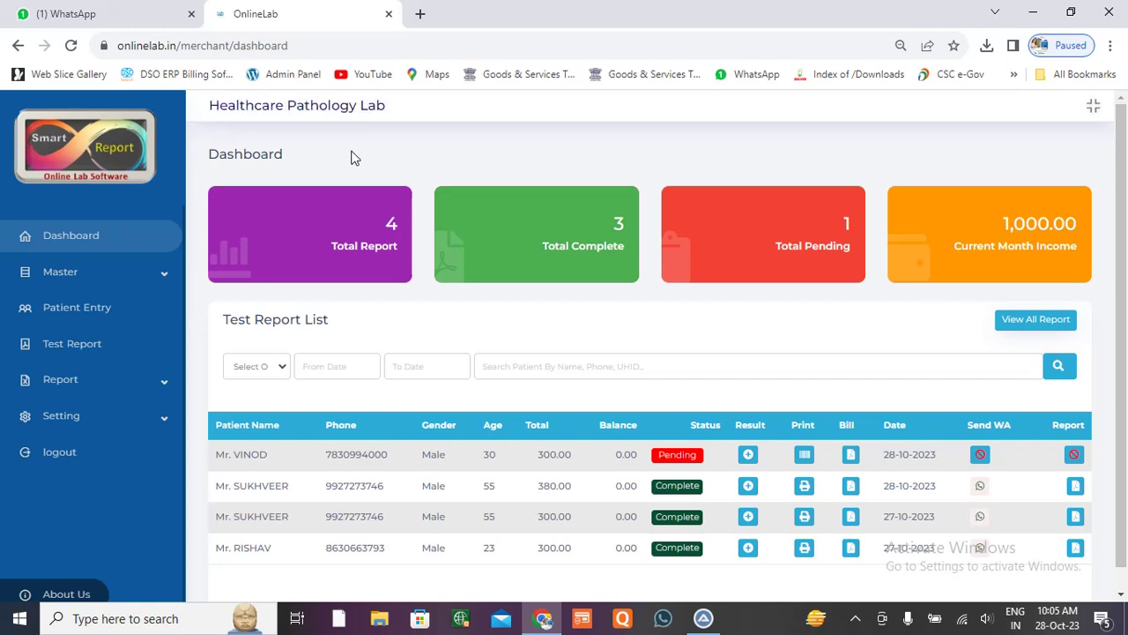
pyautogui.doubleClick(996, 221)
pyautogui.doubleClick(844, 222)
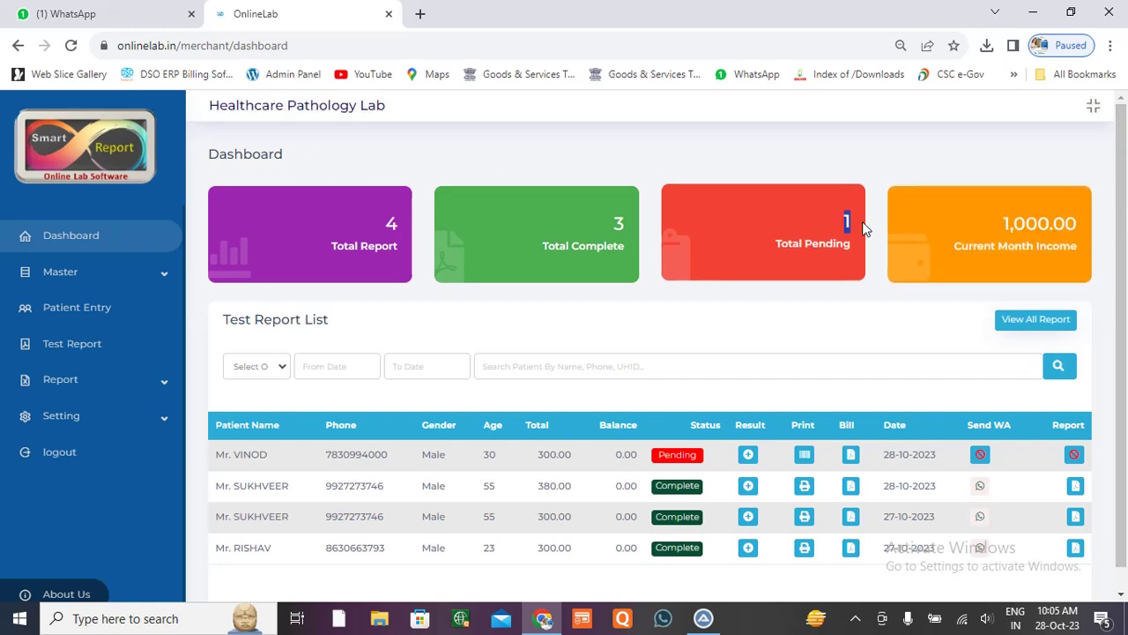
pyautogui.moveTo(599, 227); pyautogui.dragTo(739, 220)
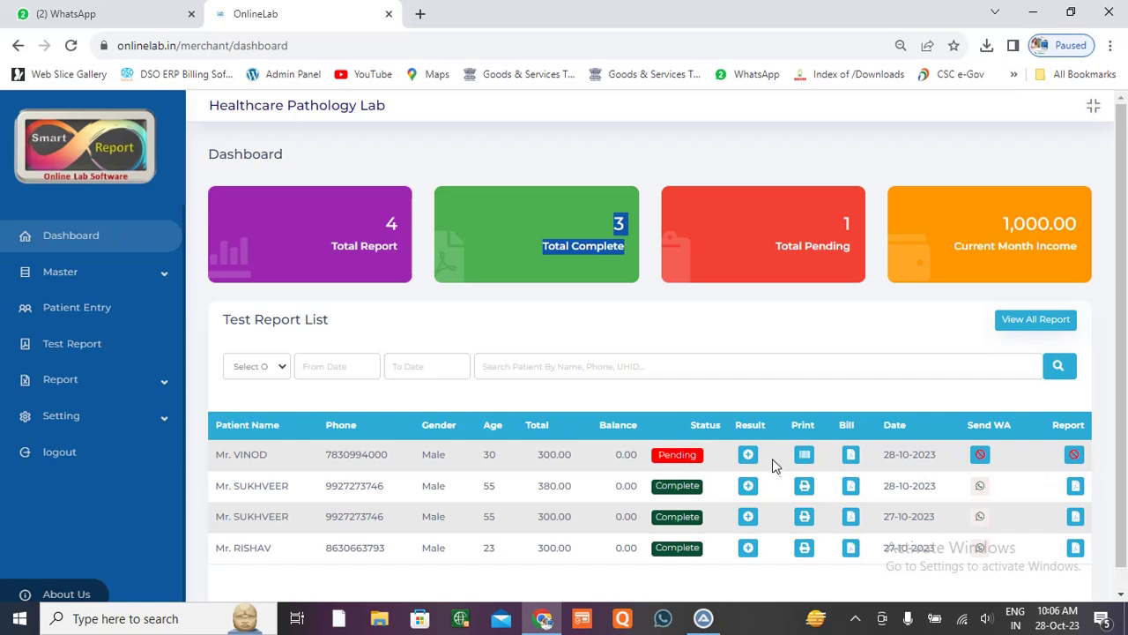
pyautogui.click(790, 318)
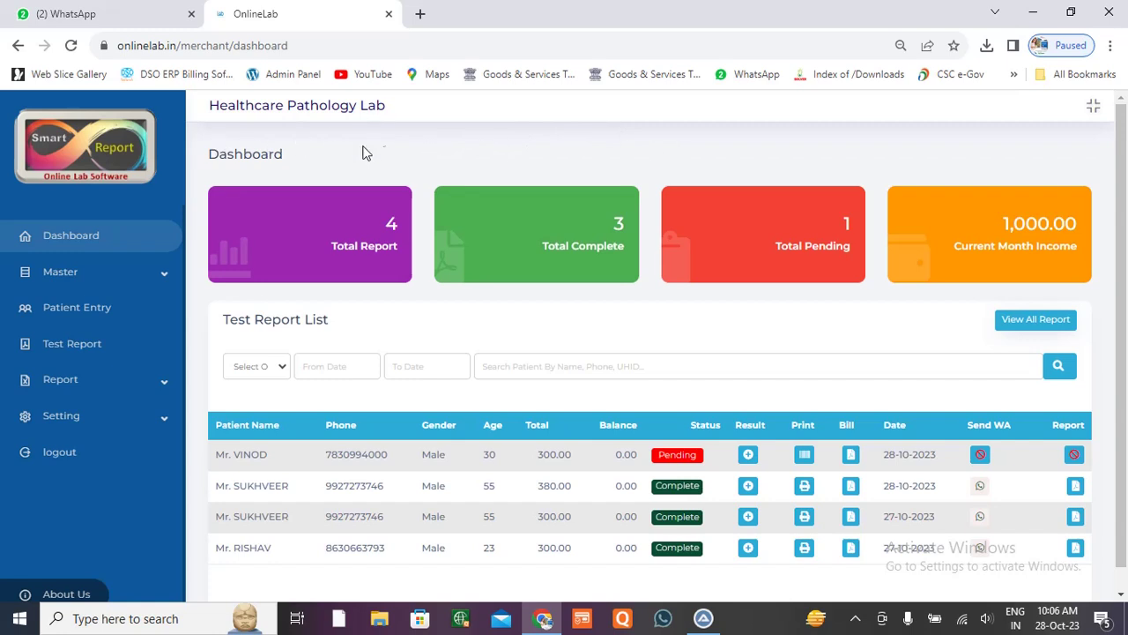
# Step: From the Test Report list, view the first patient's report without header and then with header, closing each one
pyautogui.click(92, 353)
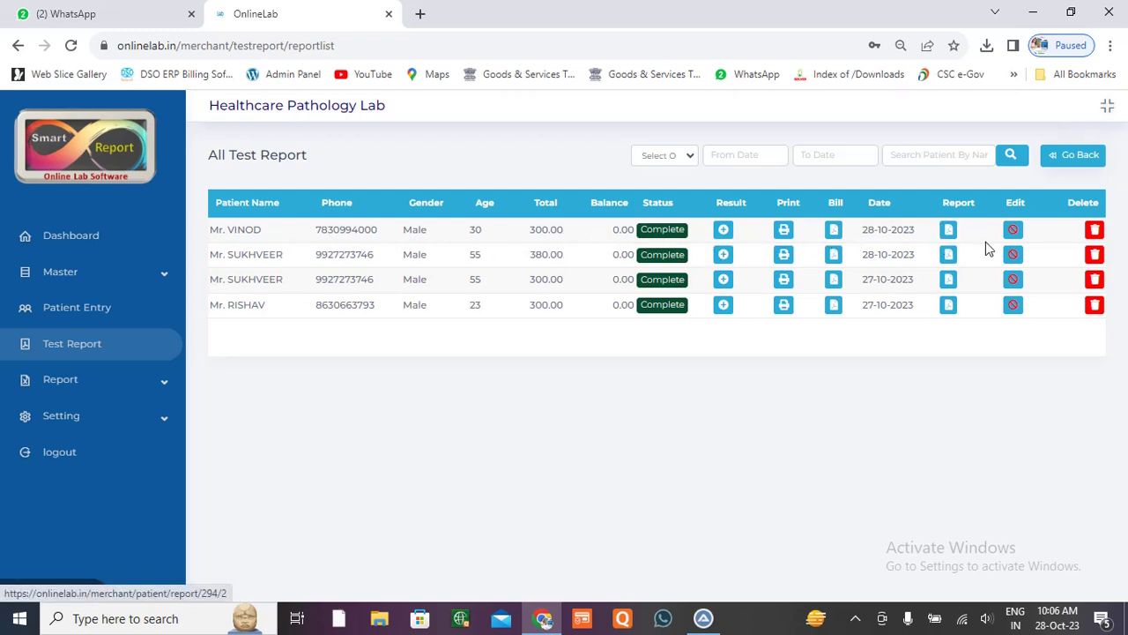
pyautogui.click(782, 232)
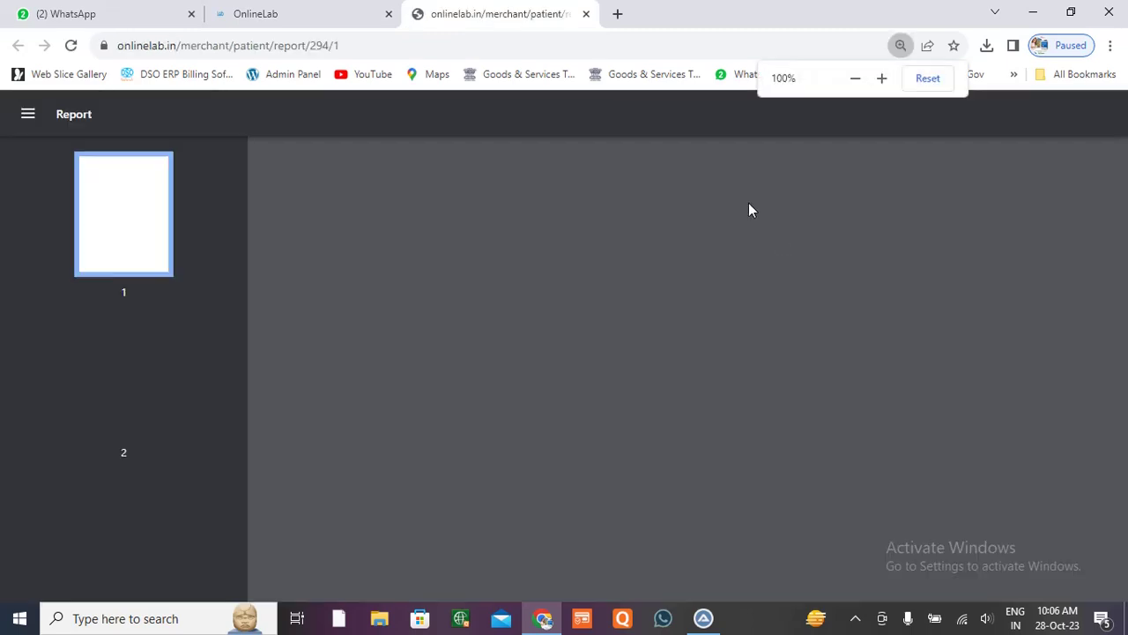
pyautogui.scroll(-2, 617, 374)
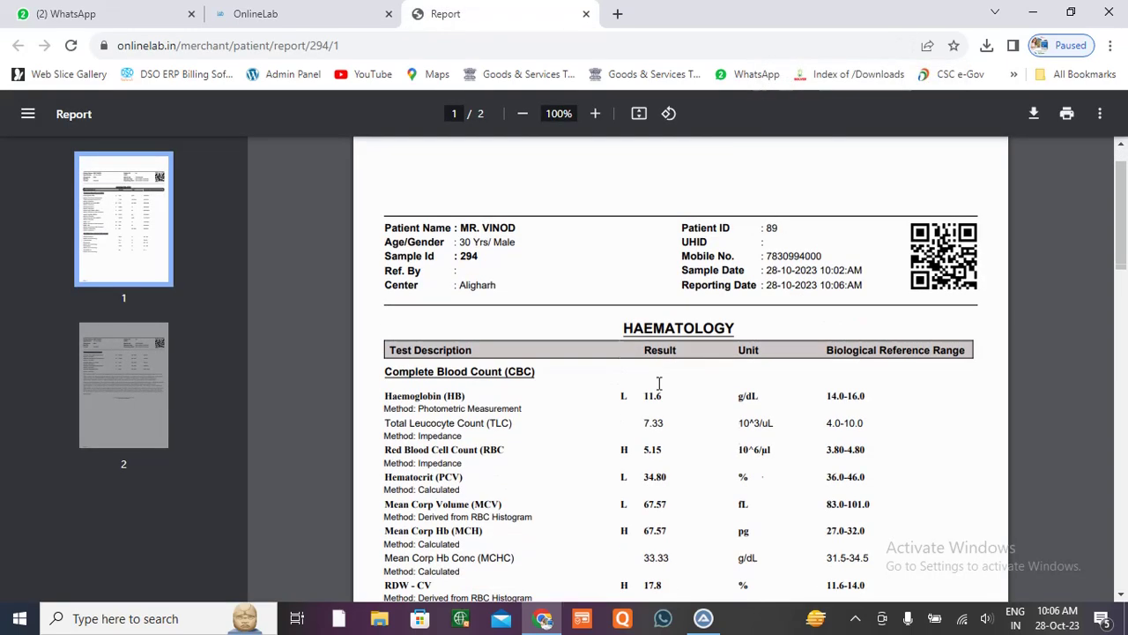
pyautogui.scroll(-3, 702, 302)
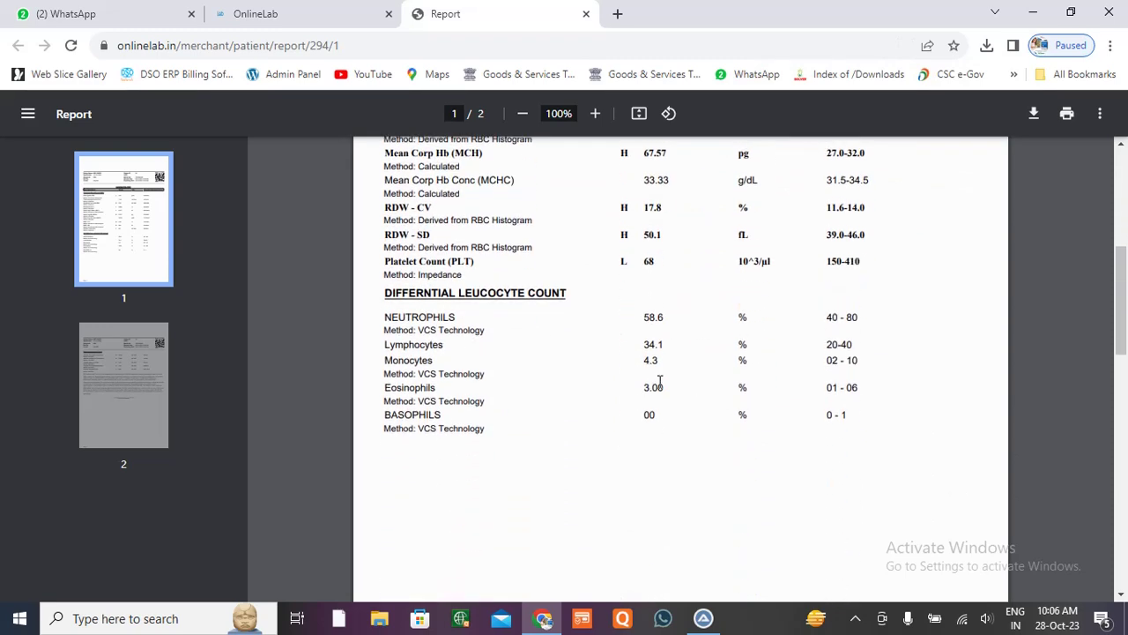
pyautogui.scroll(-9, 696, 374)
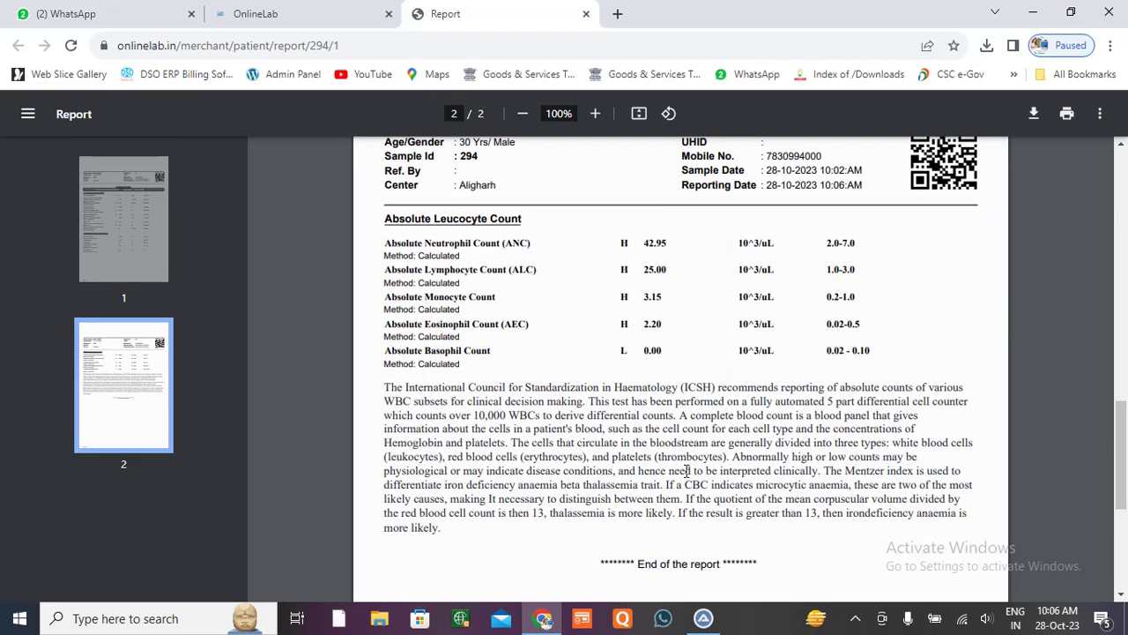
pyautogui.scroll(15, 713, 388)
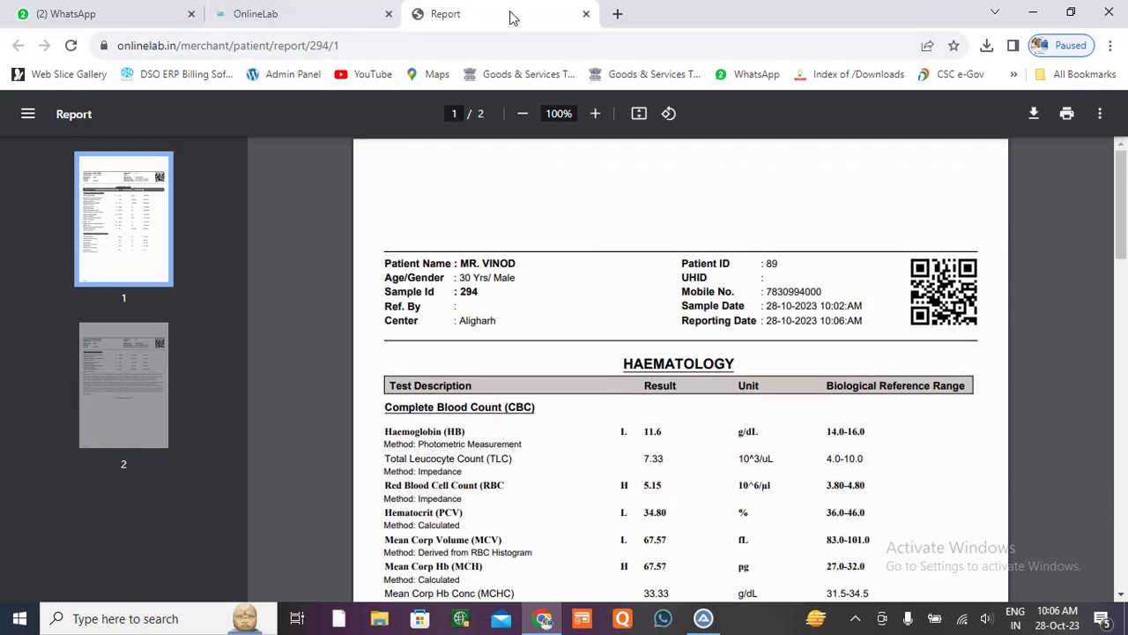
pyautogui.click(586, 14)
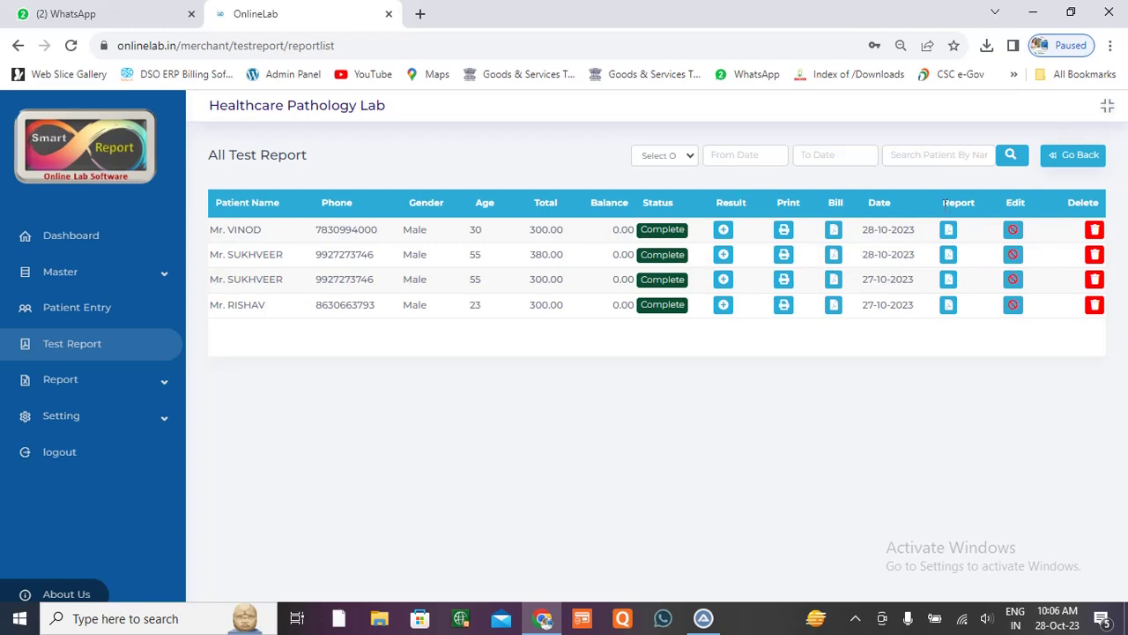
pyautogui.click(949, 229)
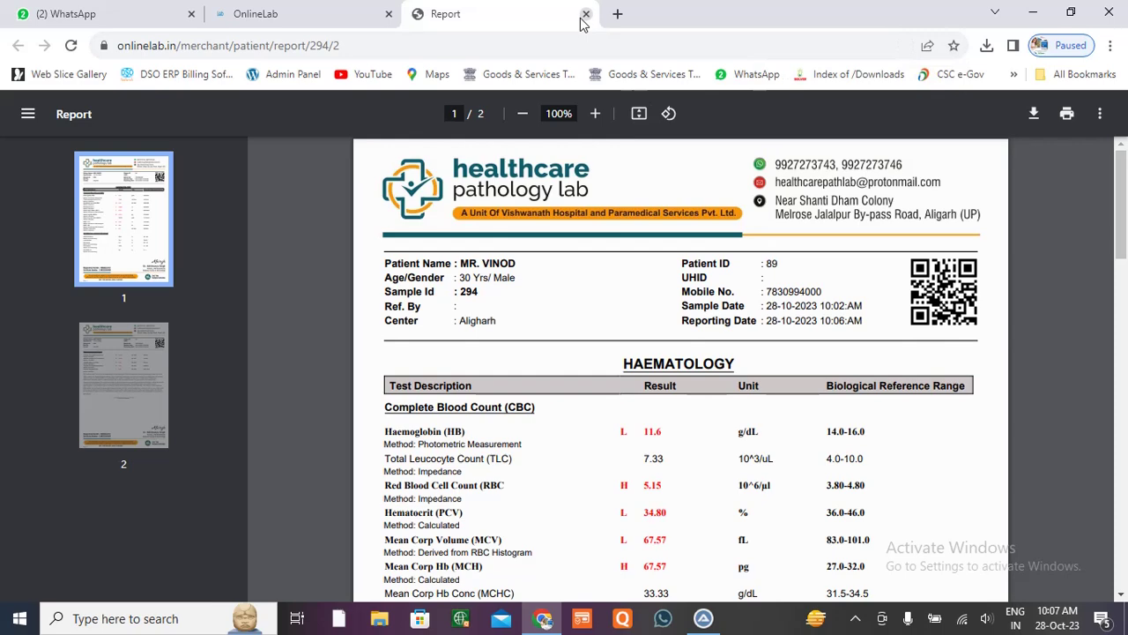
pyautogui.click(586, 15)
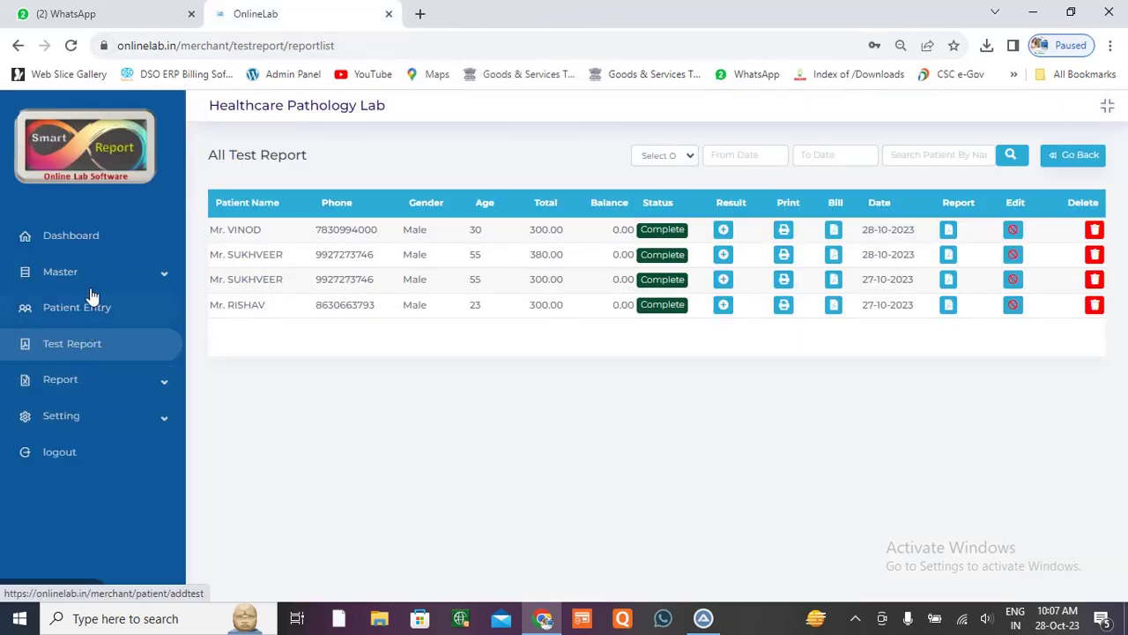
# Step: Generate the Patient Test Register report for the dates 27/10/2023 to 28/10/2023
pyautogui.click(89, 380)
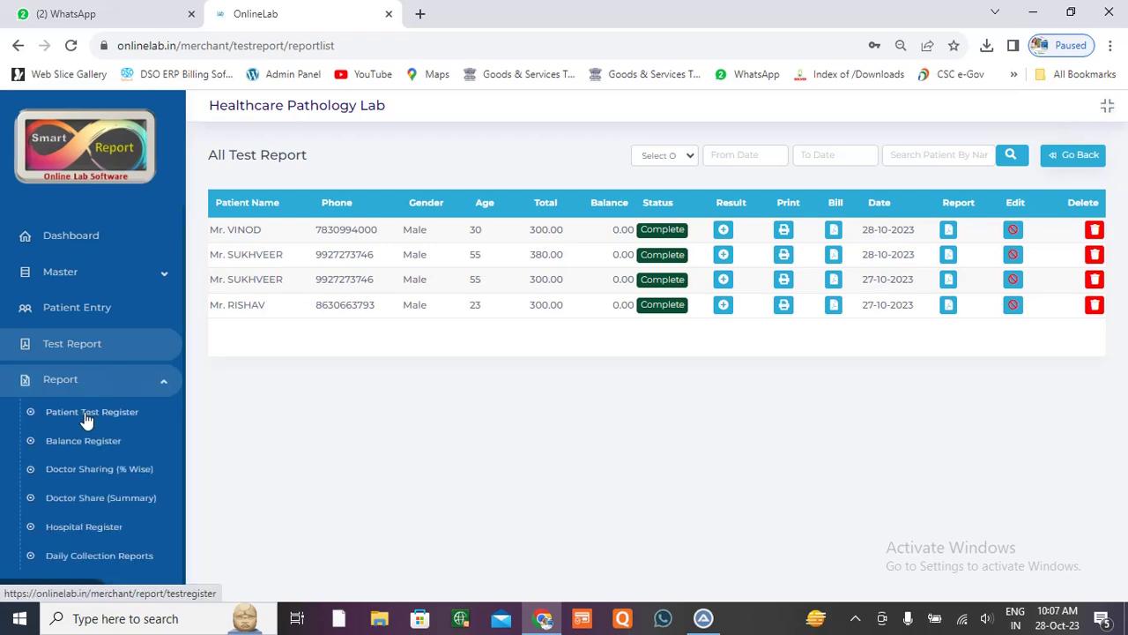
pyautogui.click(94, 422)
pyautogui.click(273, 317)
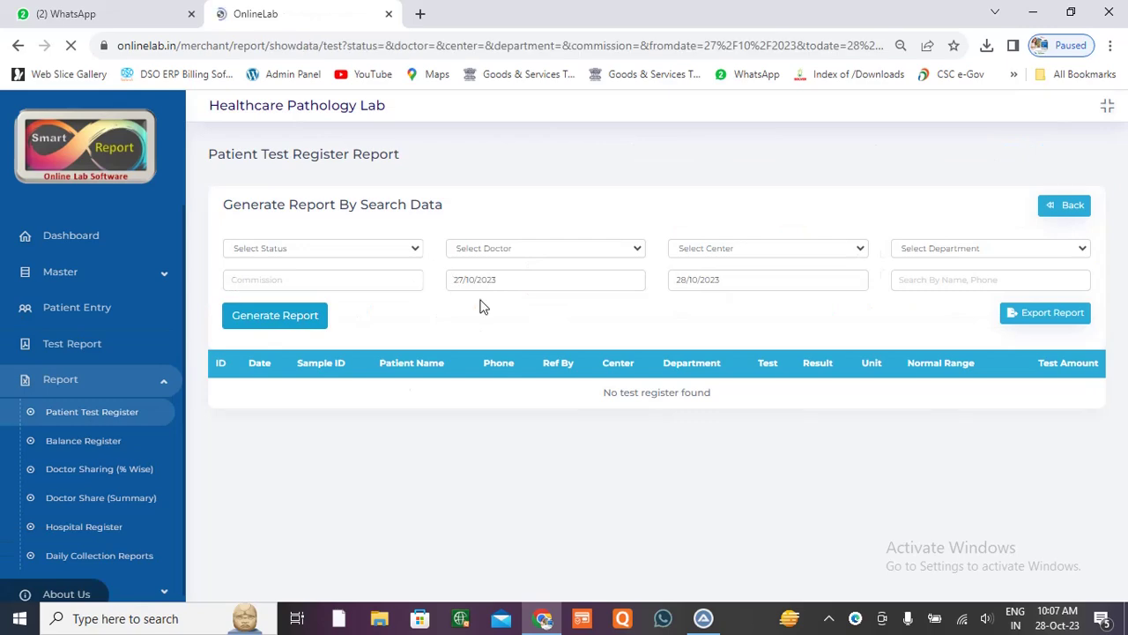
# Step: Look through the Patient Test Register rows, generate the Balance Register report for 27/10/2023 to 28/10/2023 and review all its columns
pyautogui.scroll(-4, 772, 456)
pyautogui.scroll(-5, 1010, 426)
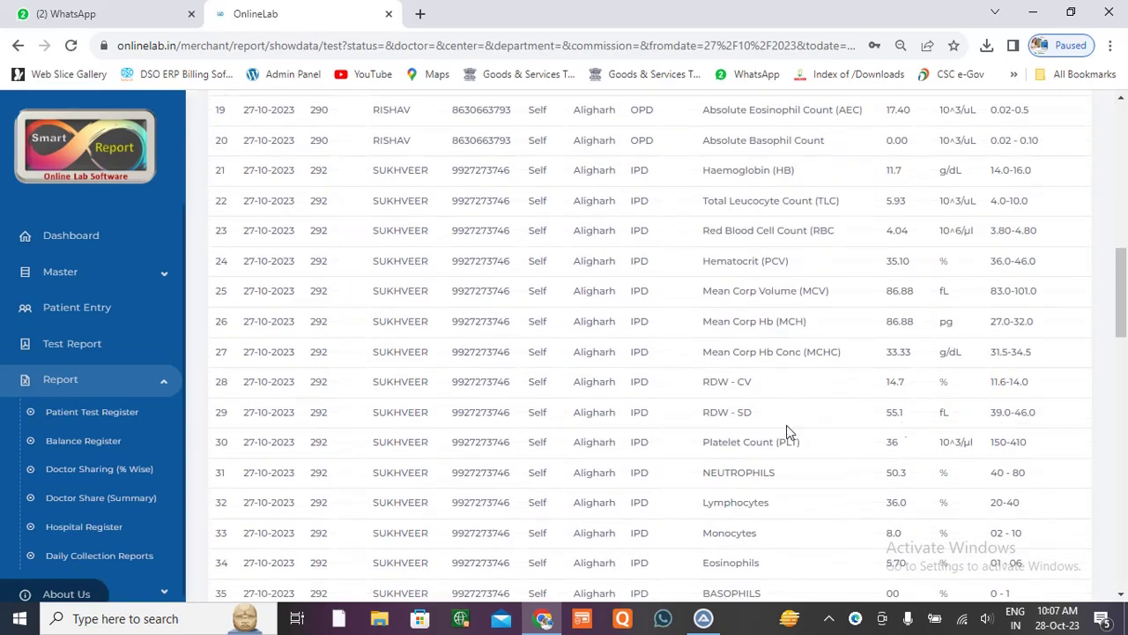
pyautogui.click(88, 445)
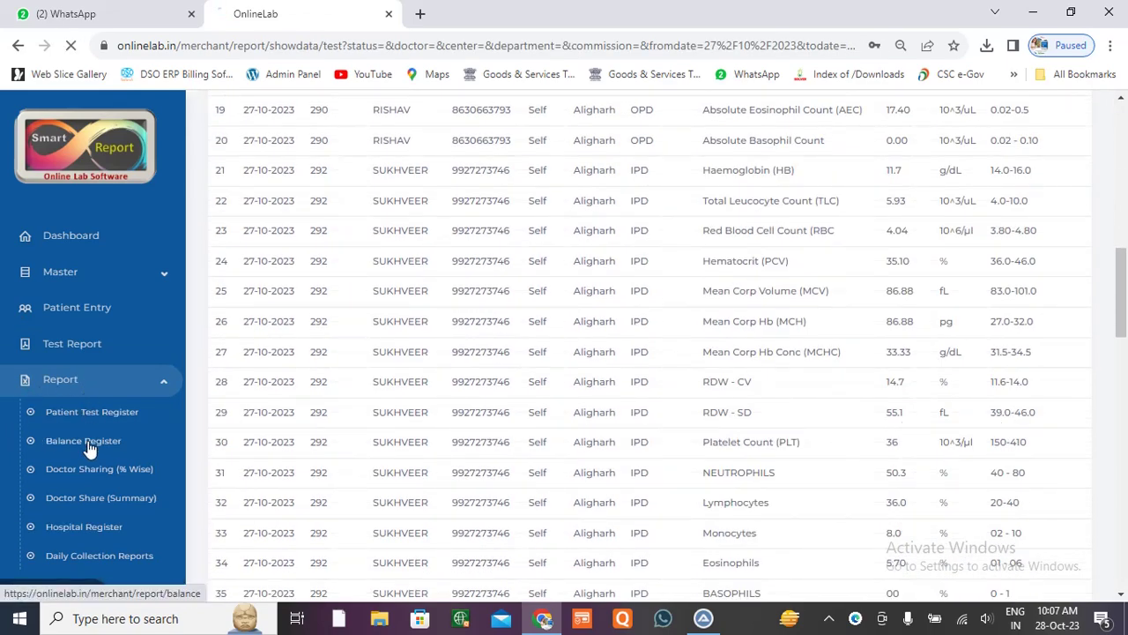
pyautogui.click(264, 317)
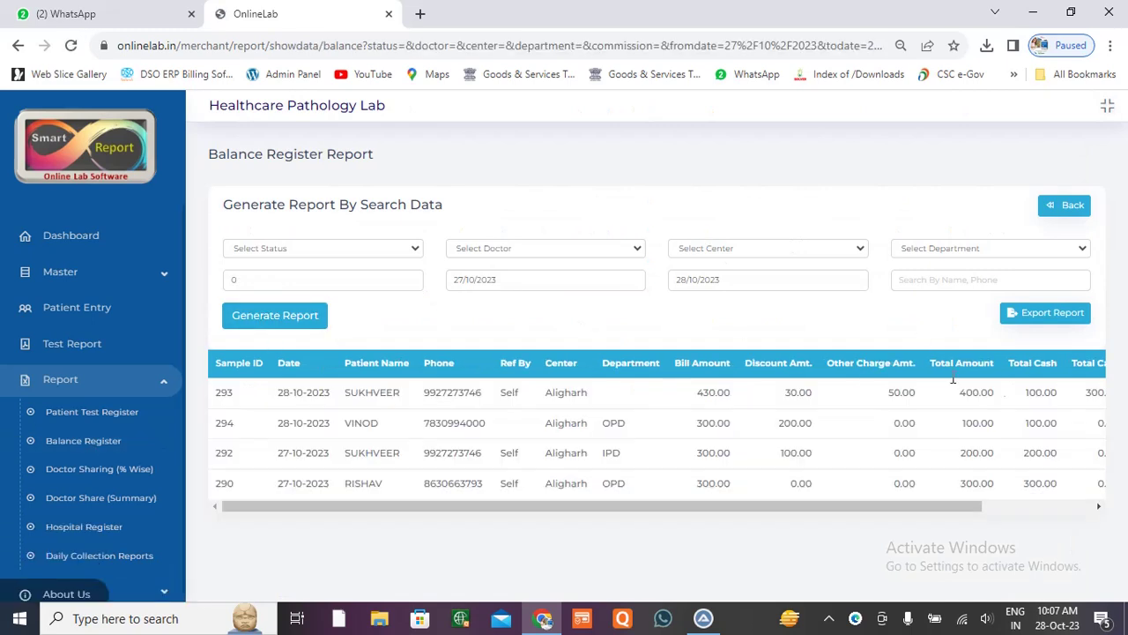
pyautogui.moveTo(948, 508); pyautogui.dragTo(1123, 513)
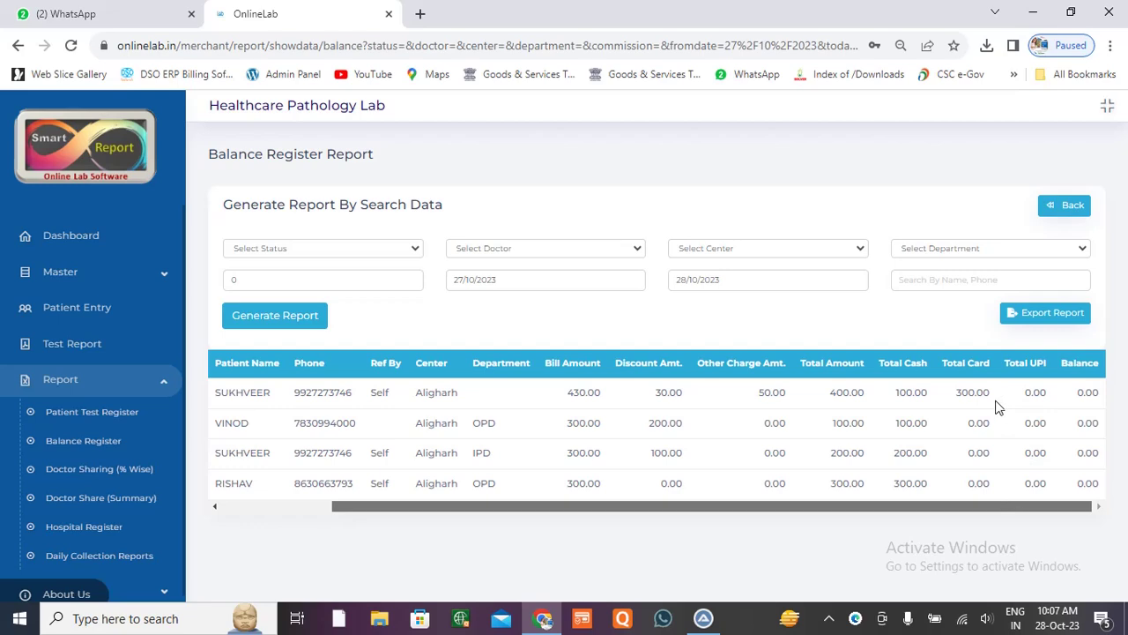
pyautogui.moveTo(943, 509); pyautogui.dragTo(538, 496)
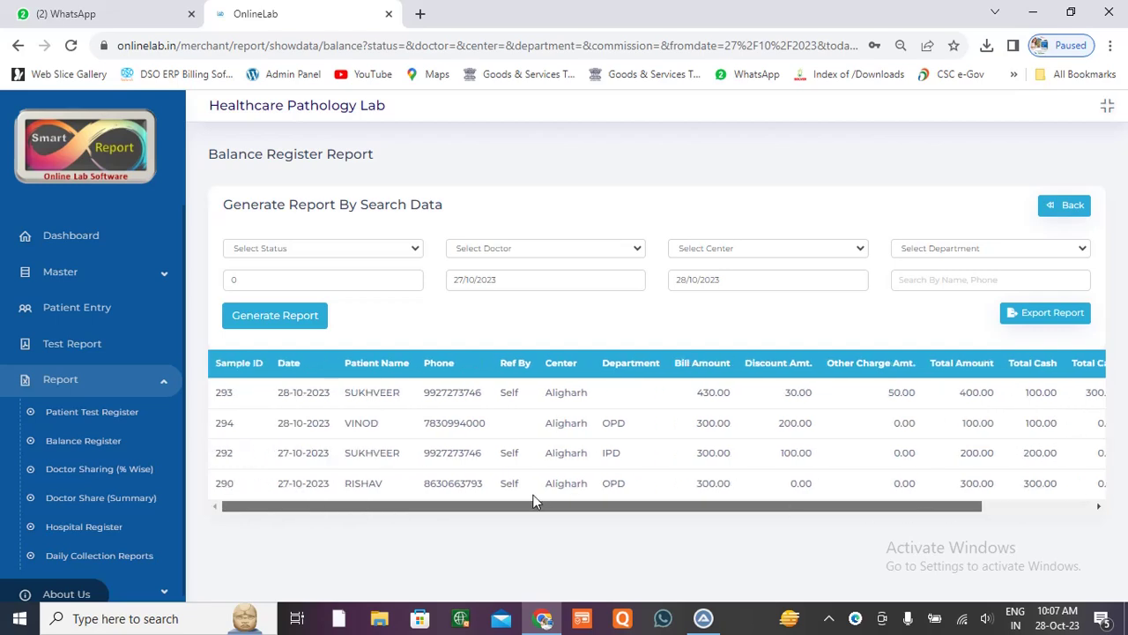
pyautogui.click(95, 412)
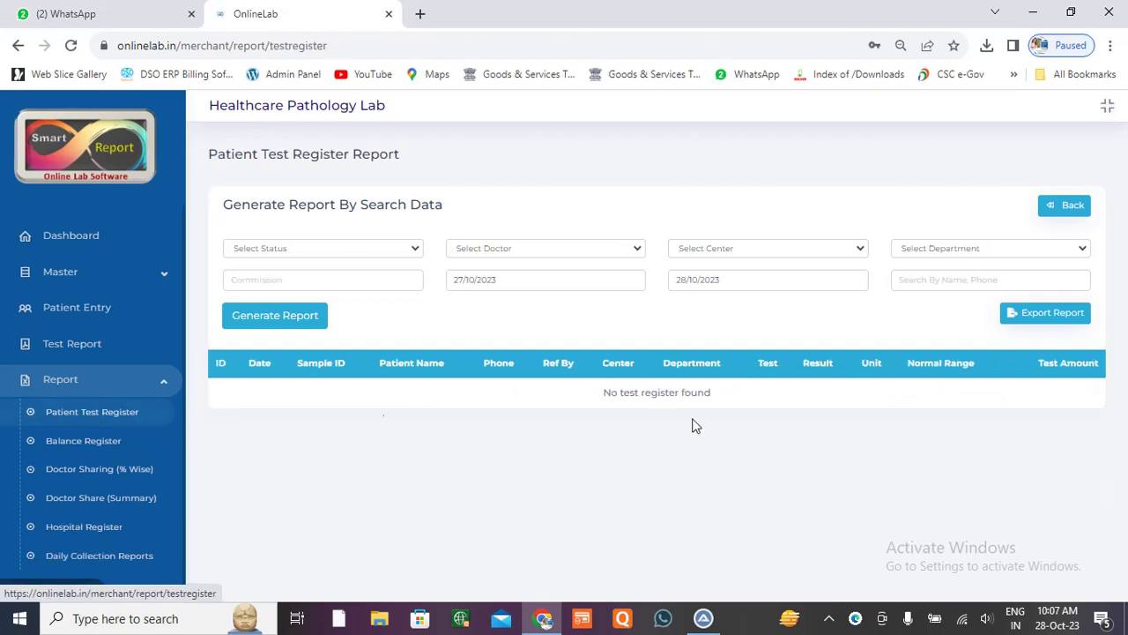
pyautogui.click(84, 443)
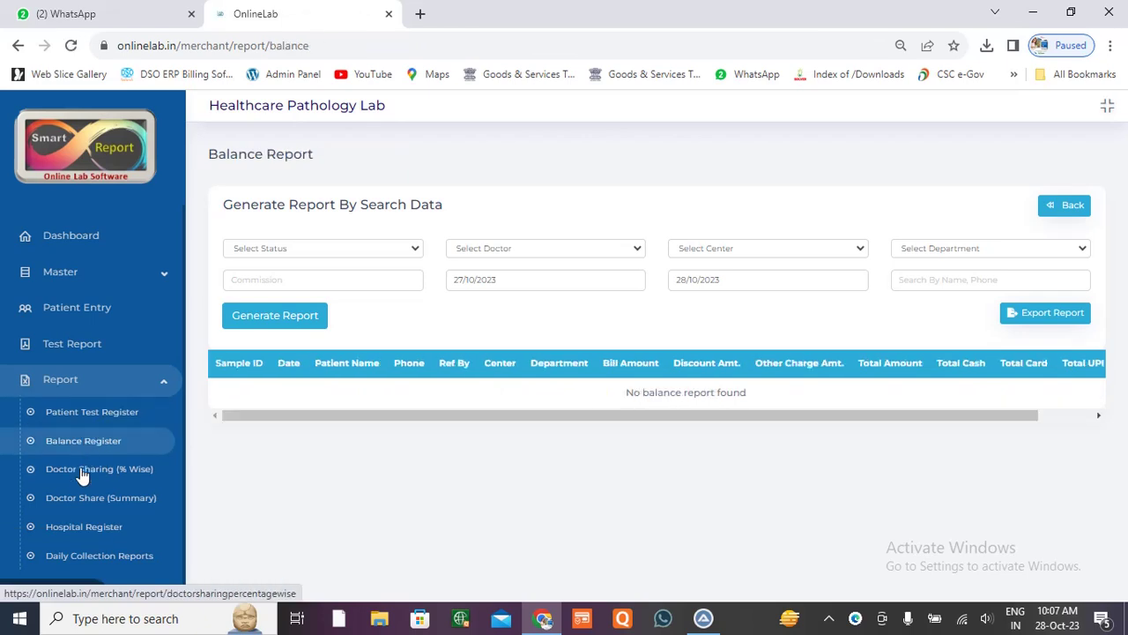
# Step: Generate the Doctor Sharing (% Wise) report with a commission of 10, review its test rows, and generate the Doctor Share (Summary) report
pyautogui.click(81, 474)
pyautogui.click(338, 282)
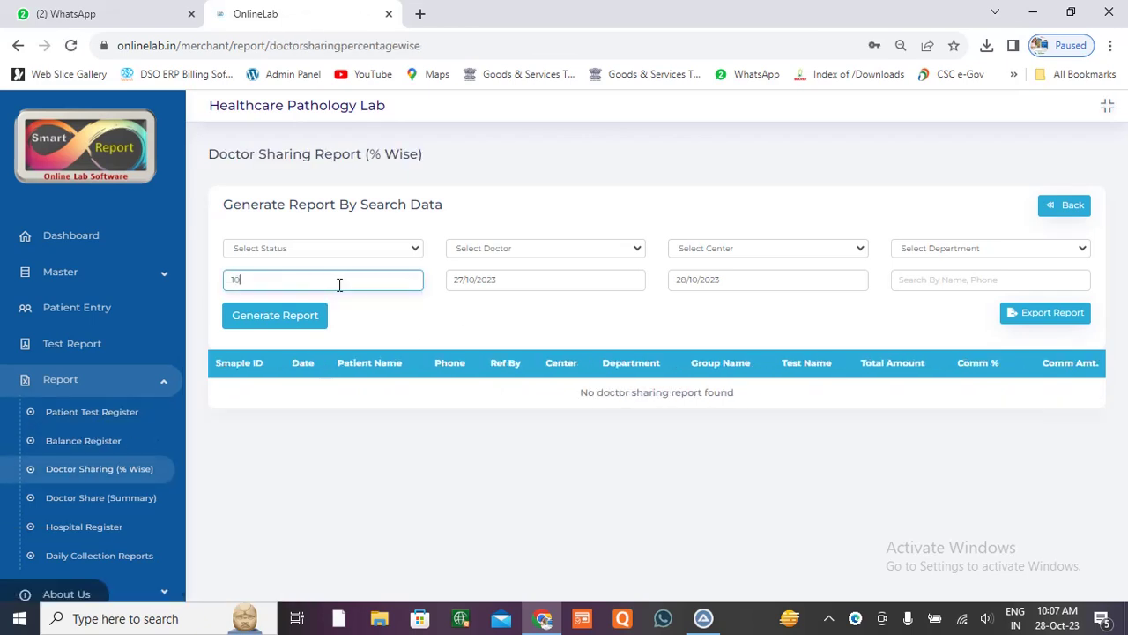
pyautogui.click(297, 315)
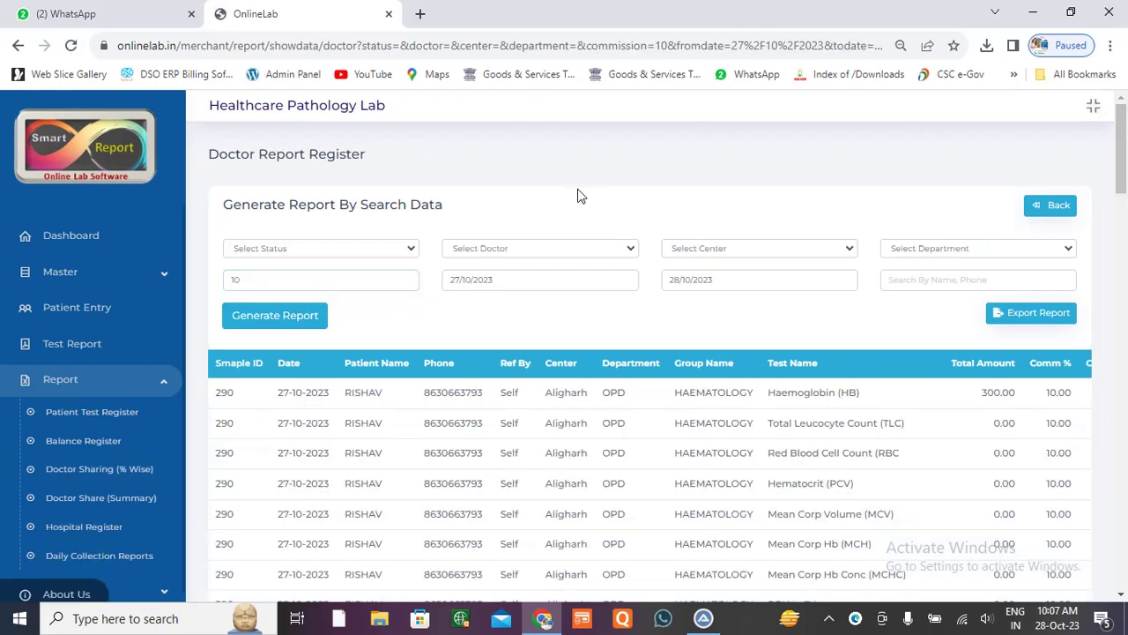
pyautogui.scroll(-2, 1104, 403)
pyautogui.scroll(-15, 1105, 403)
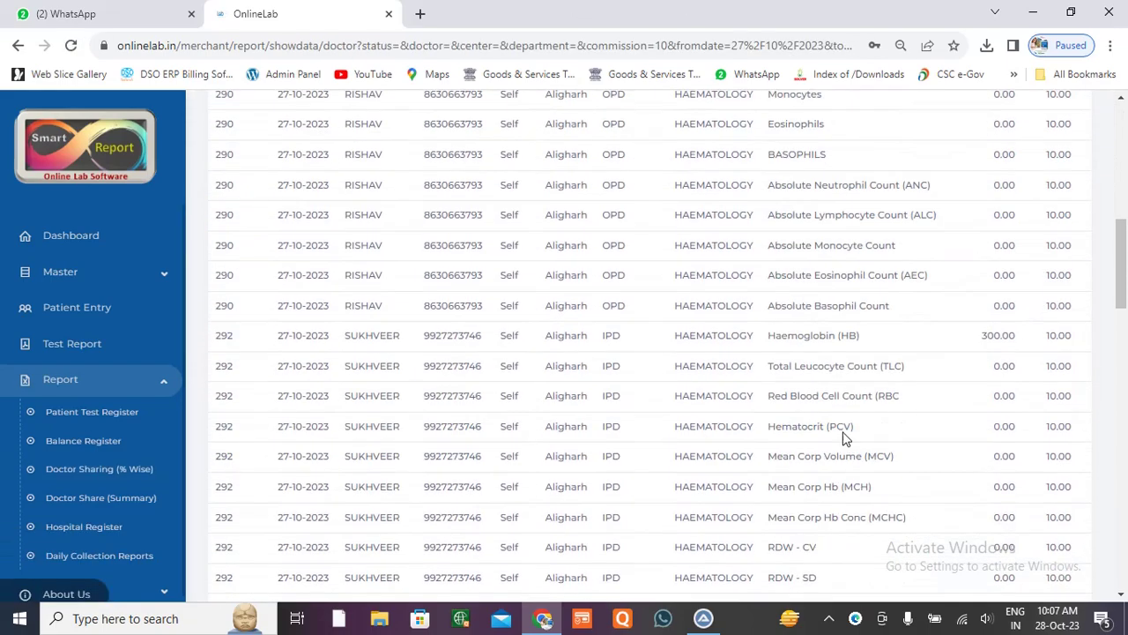
pyautogui.scroll(12, 807, 425)
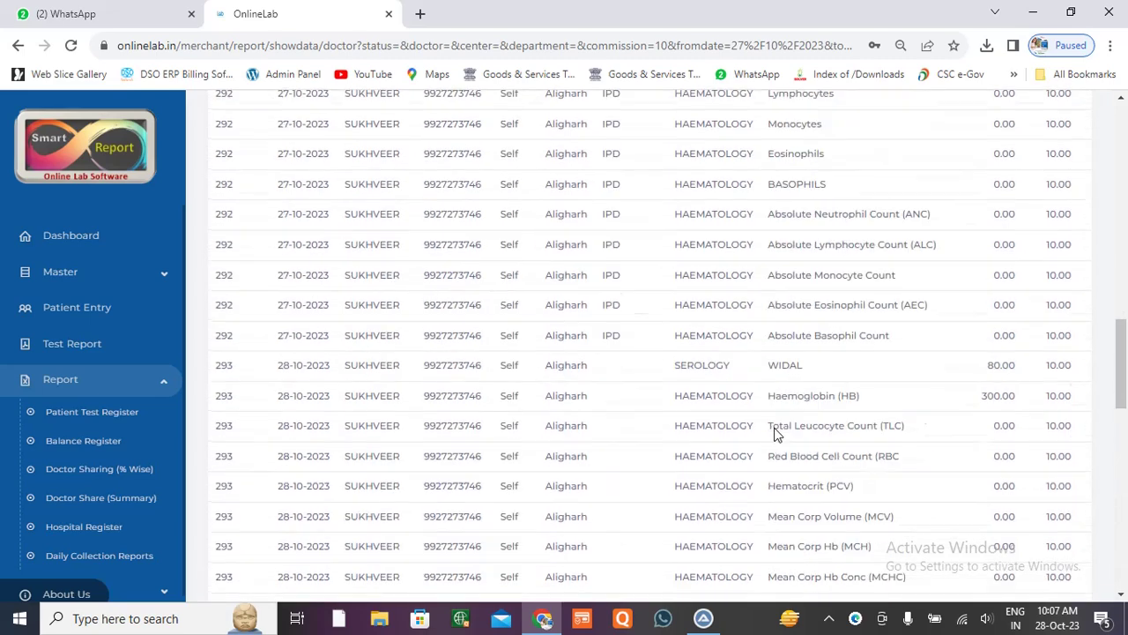
pyautogui.click(101, 500)
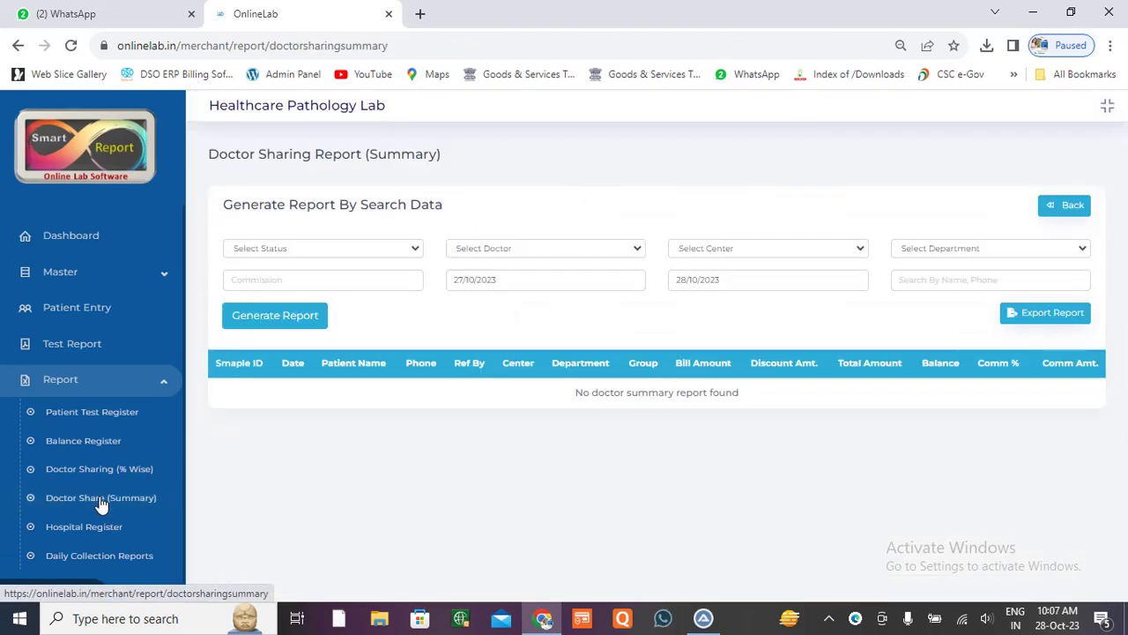
pyautogui.click(288, 319)
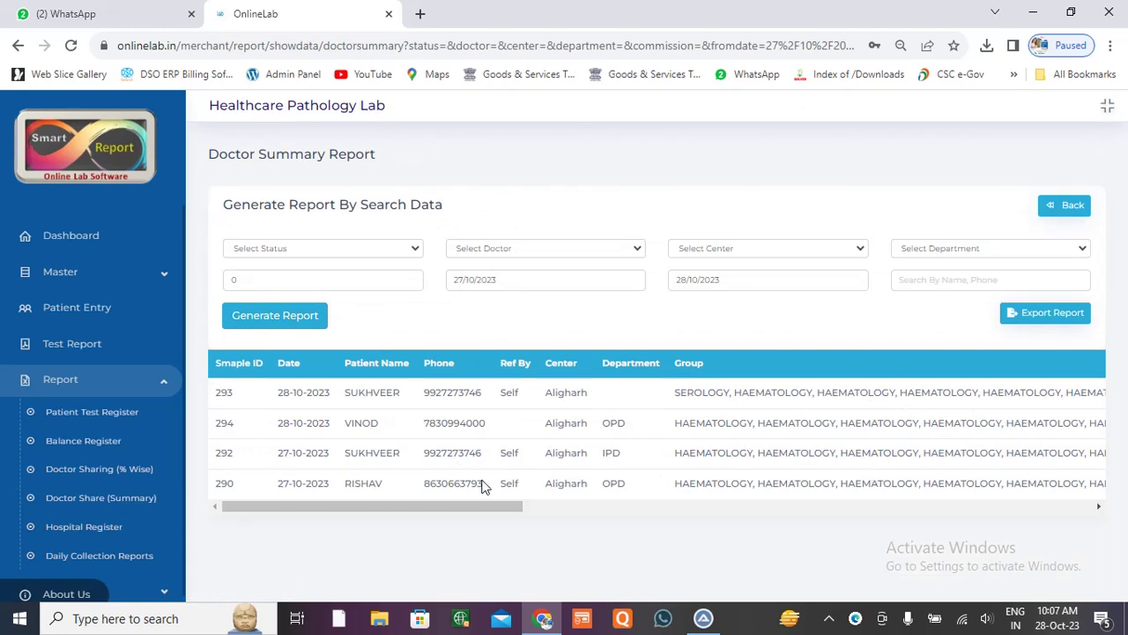
# Step: Generate the Hospital Register report with a commission of 10 and the Daily Collection report for 27/10/2023 to 28/10/2023
pyautogui.click(86, 529)
pyautogui.click(366, 280)
pyautogui.click(354, 317)
pyautogui.click(275, 318)
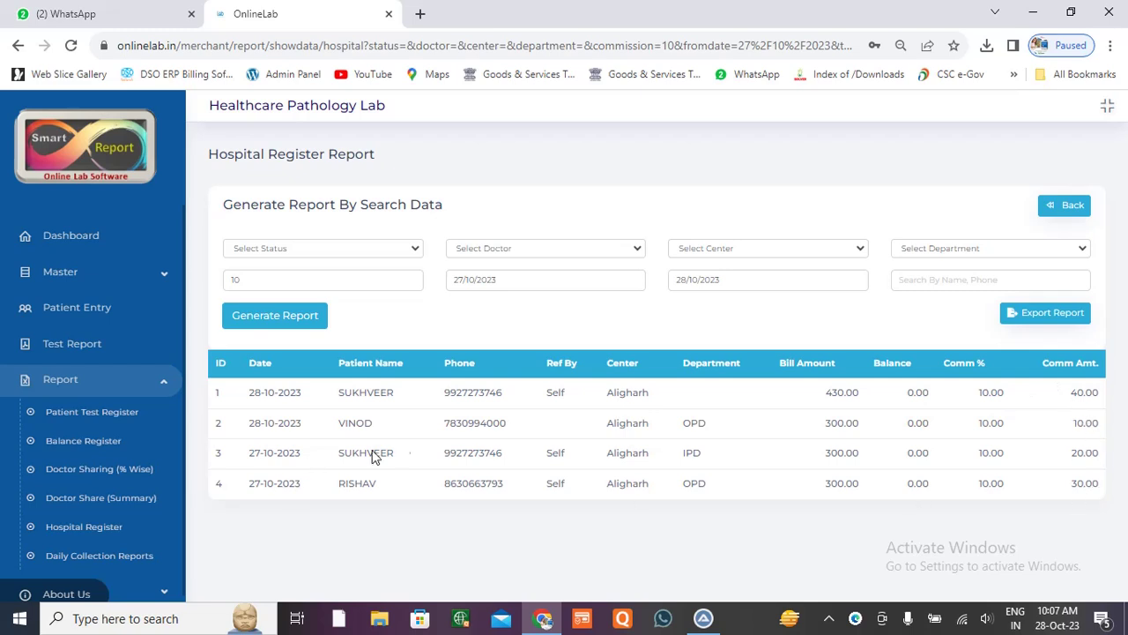
pyautogui.click(83, 558)
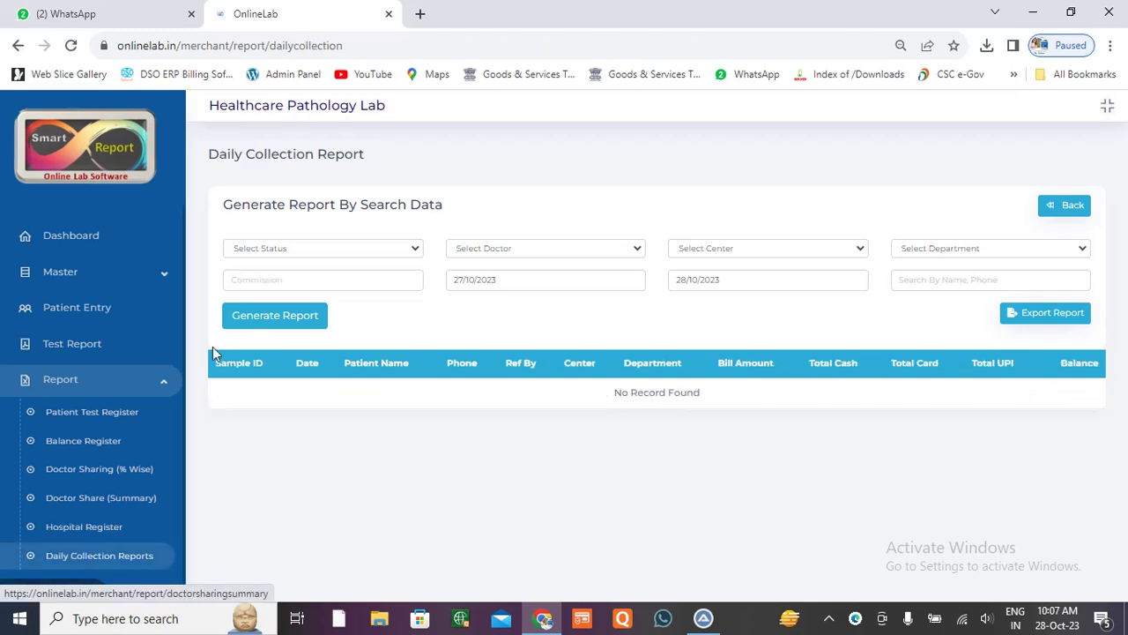
pyautogui.click(304, 317)
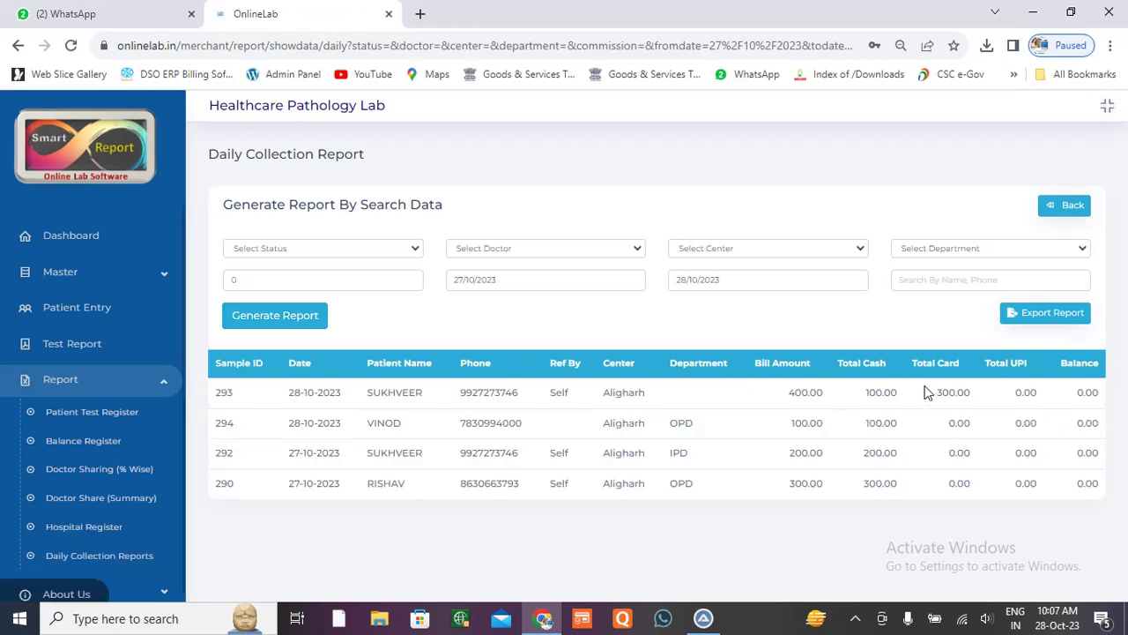
# Step: Open the Report Setup settings and examine the page margin, High & Low option, signatories, signature images and letterhead
pyautogui.click(77, 382)
pyautogui.click(78, 421)
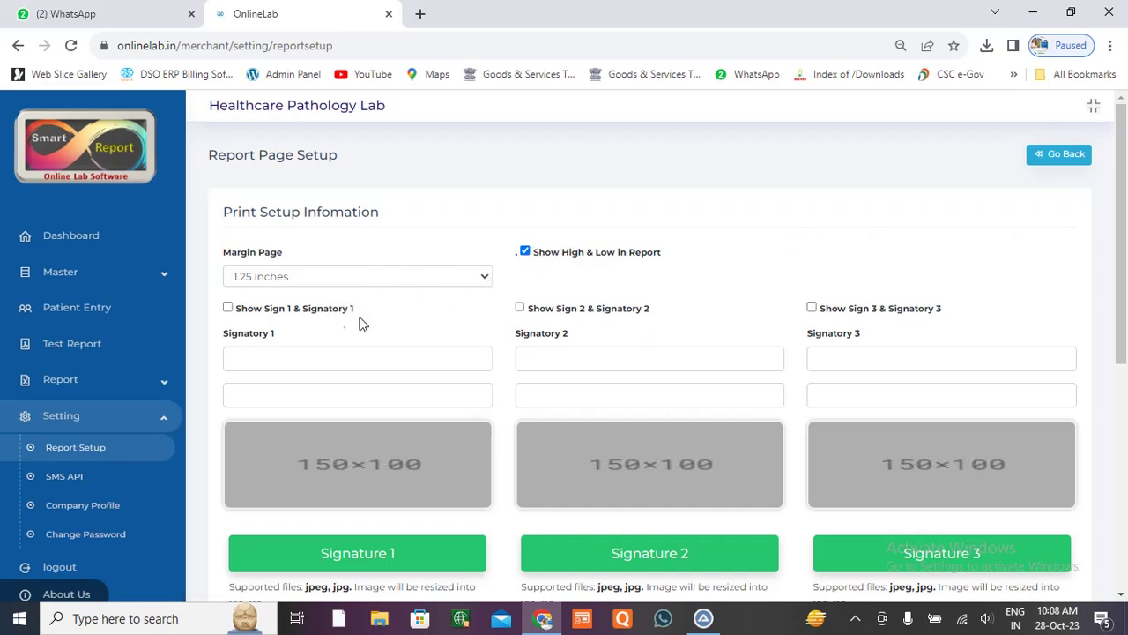
pyautogui.scroll(-4, 829, 370)
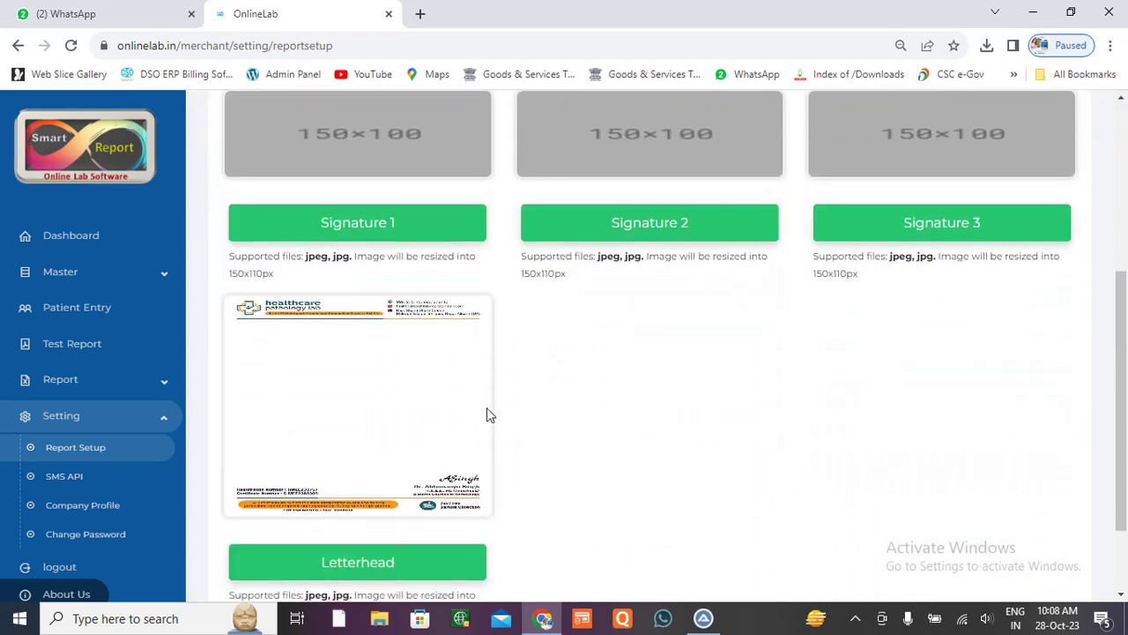
pyautogui.scroll(-1, 394, 414)
pyautogui.scroll(5, 379, 396)
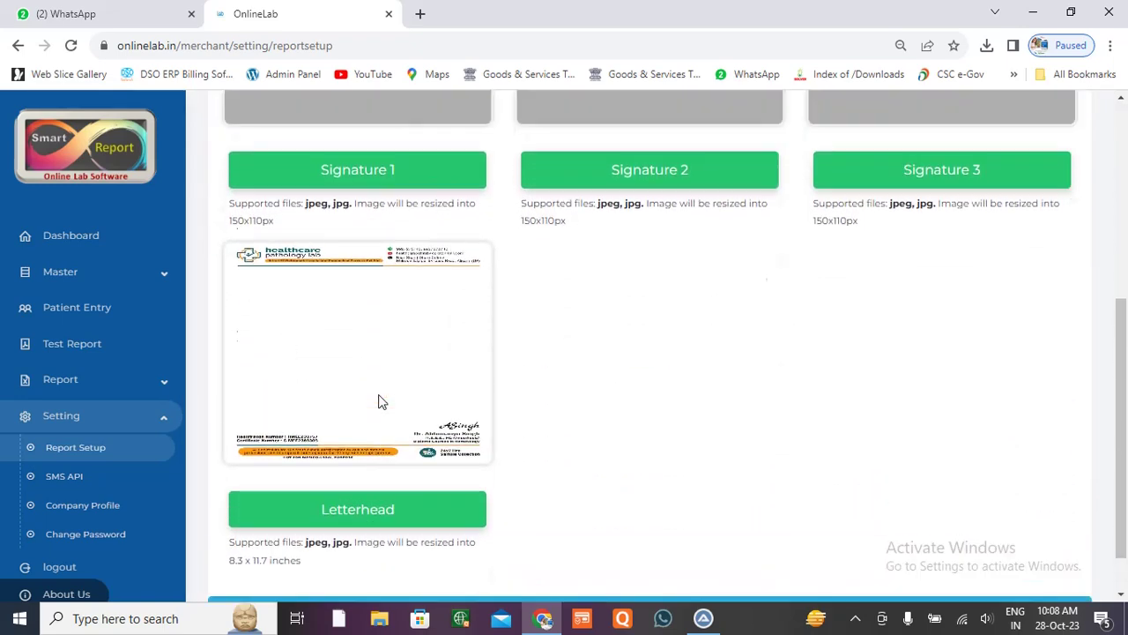
# Step: Open the SMS API settings and examine the SMS URL, sender, template, phone and credential fields
pyautogui.click(75, 422)
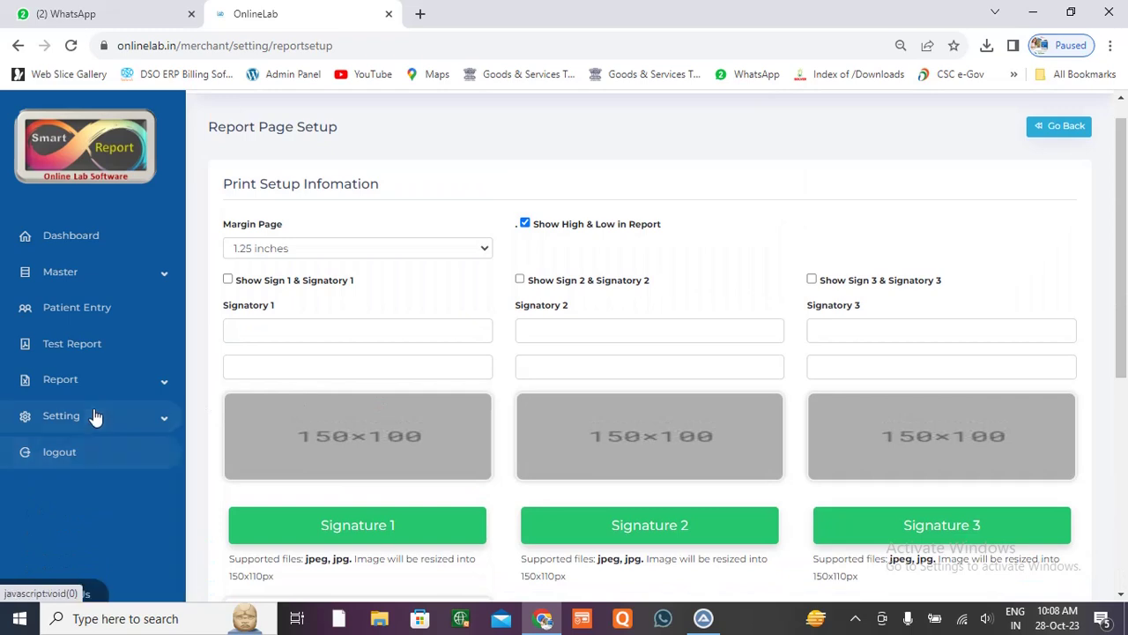
pyautogui.click(94, 416)
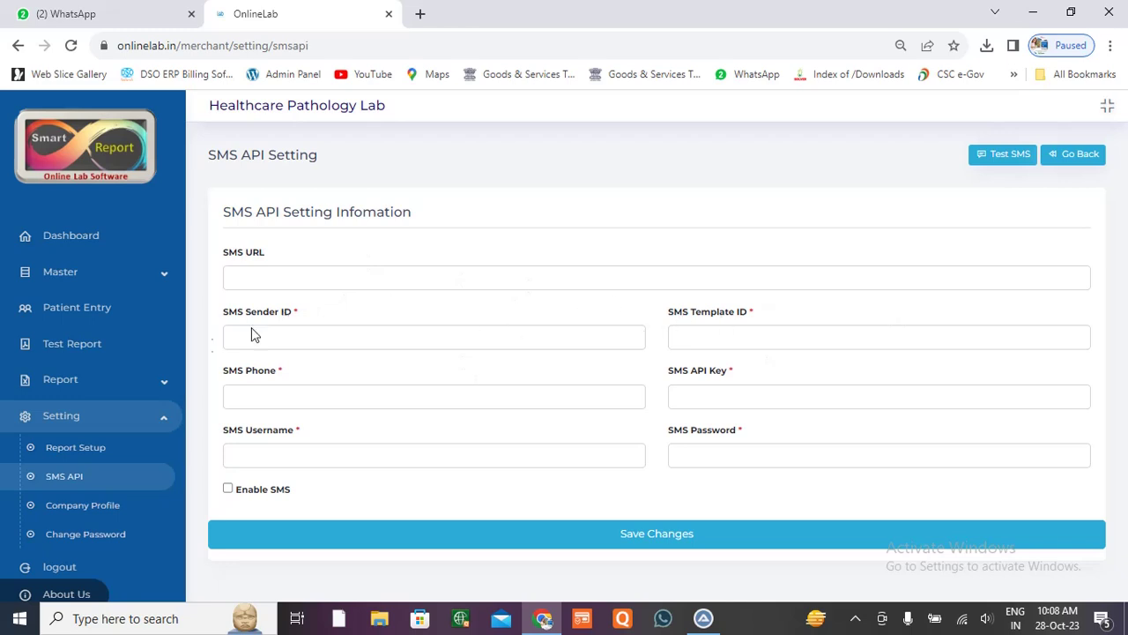
pyautogui.click(117, 429)
pyautogui.click(99, 428)
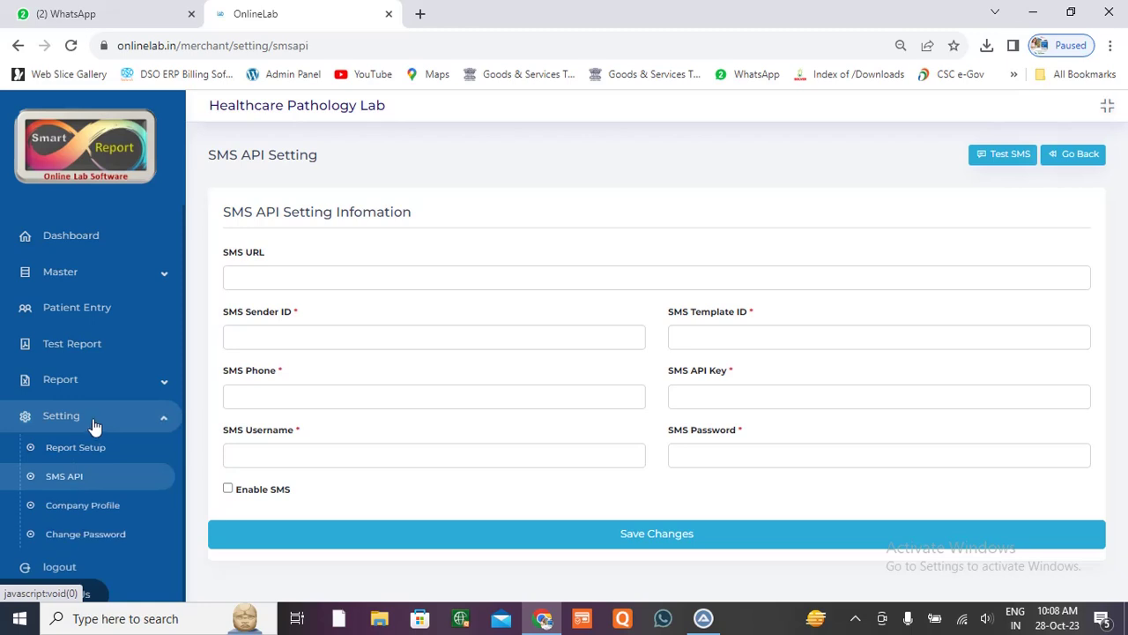
# Step: Examine the lab details, payment QR code, UPI and address fields of the Company Profile, and open the Change Password form
pyautogui.click(100, 513)
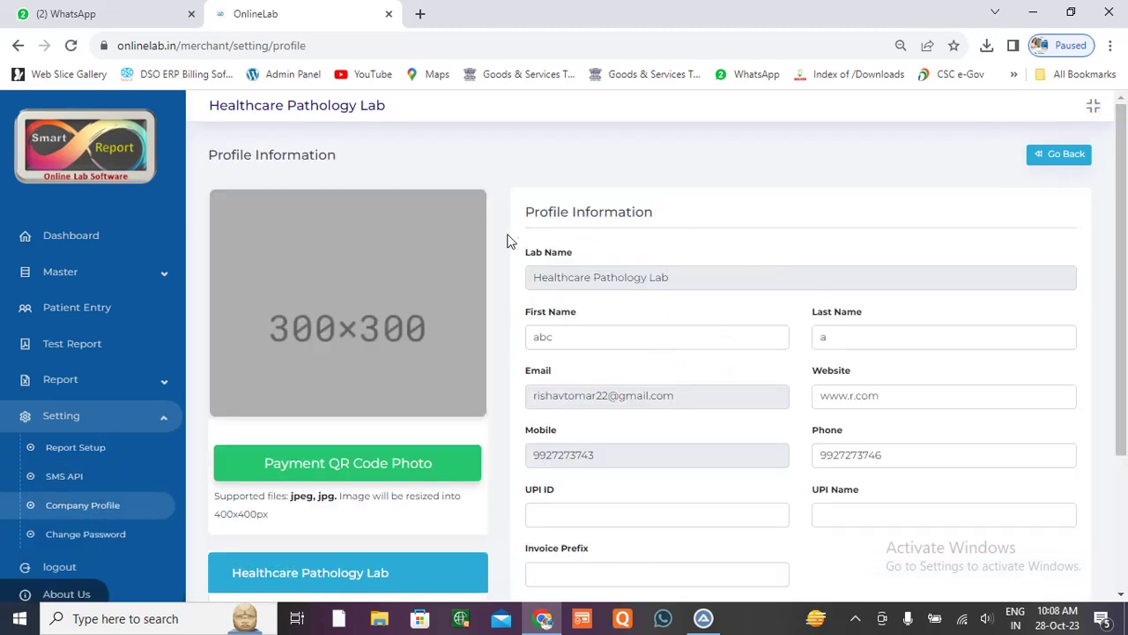
pyautogui.scroll(-3, 478, 272)
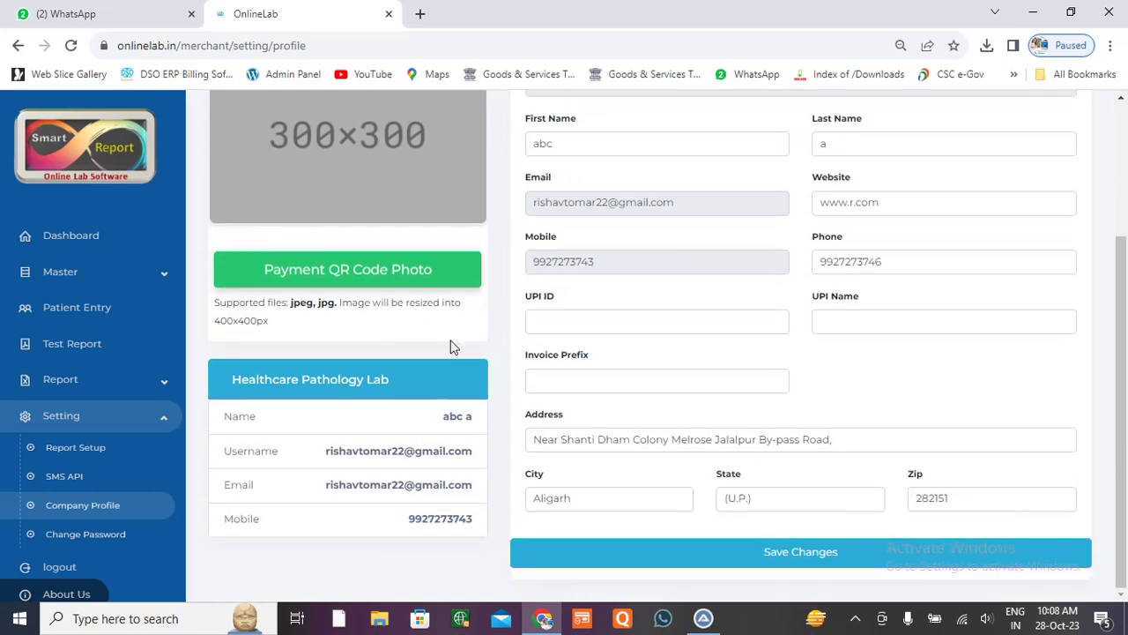
pyautogui.scroll(3, 481, 420)
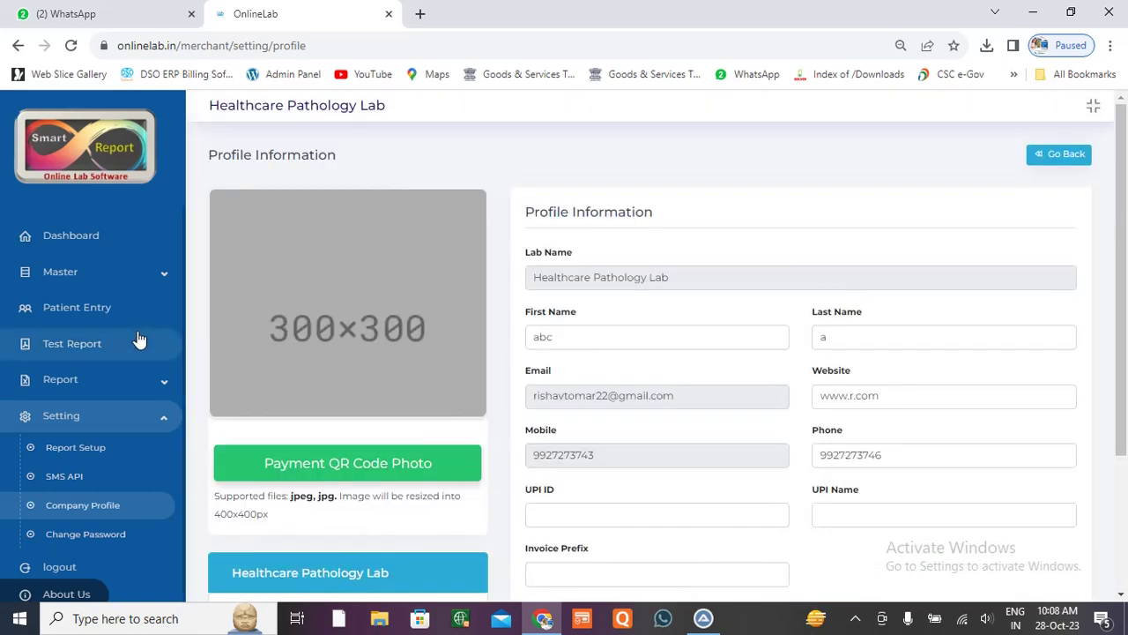
pyautogui.click(95, 541)
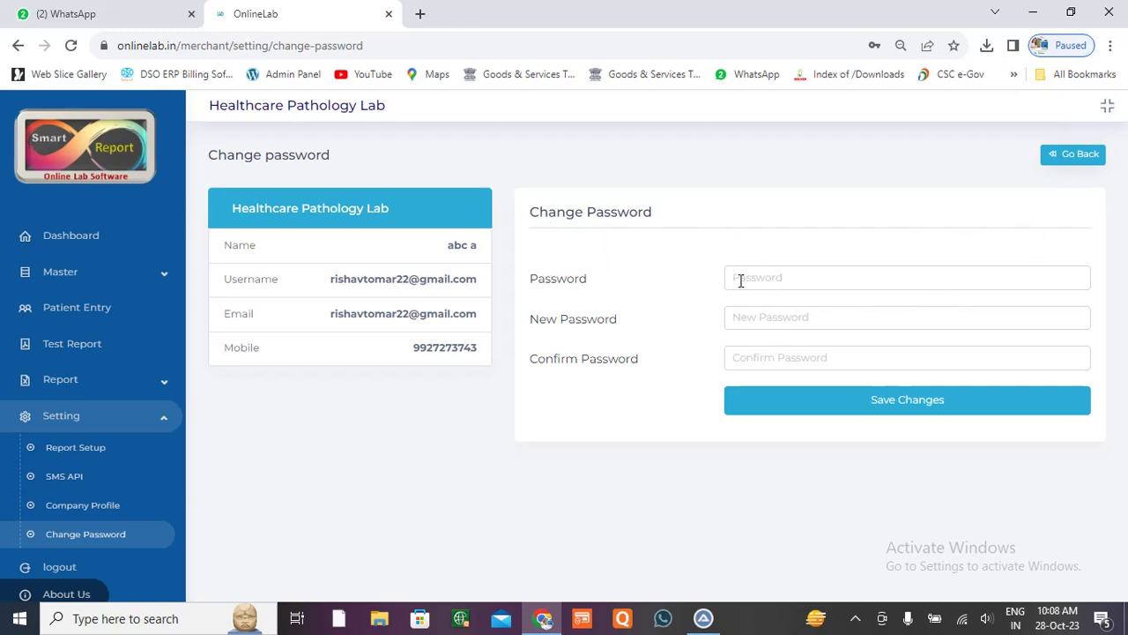
# Step: Return to the Dashboard and examine the lab name in the header and the Send WA column of the Test Report List
pyautogui.click(1058, 154)
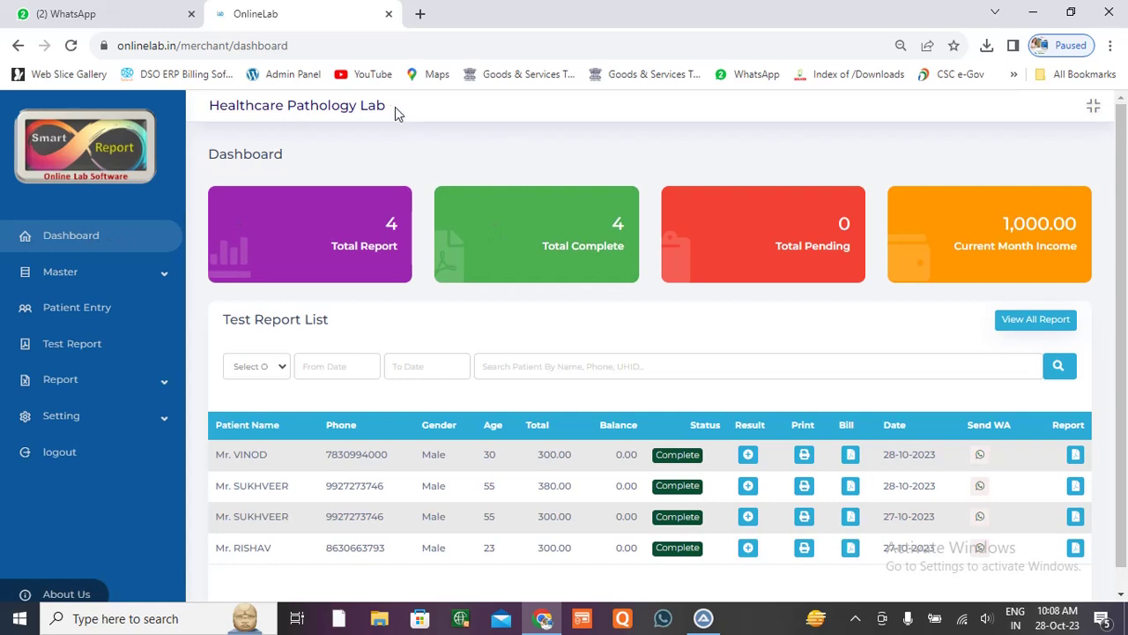
pyautogui.moveTo(377, 105); pyautogui.dragTo(205, 110)
pyautogui.click(491, 147)
pyautogui.scroll(-1, 1036, 486)
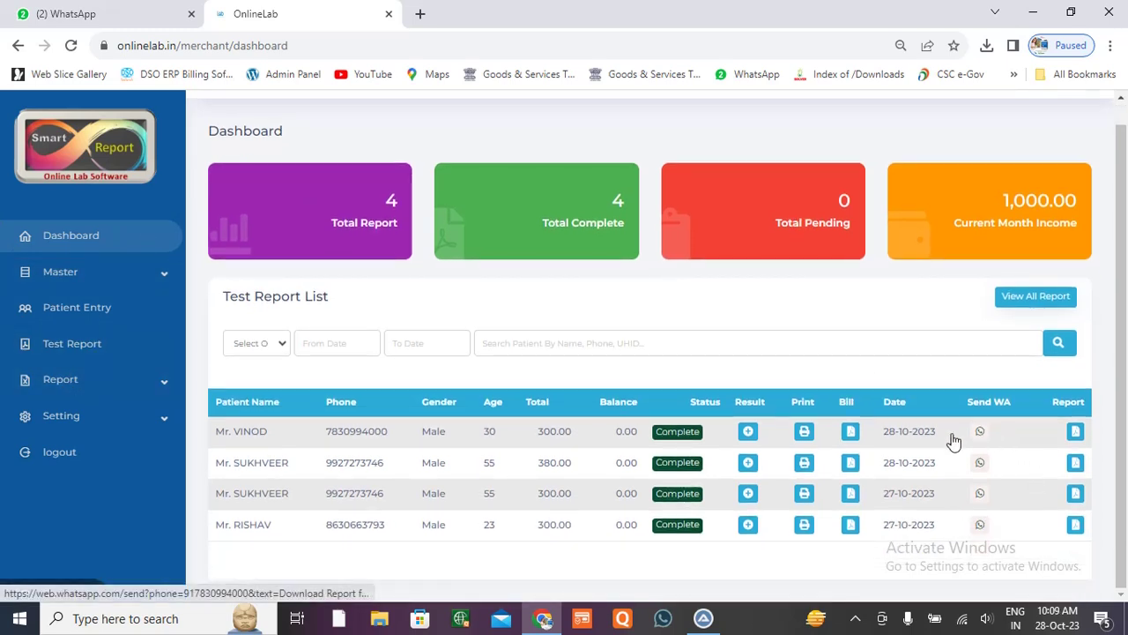